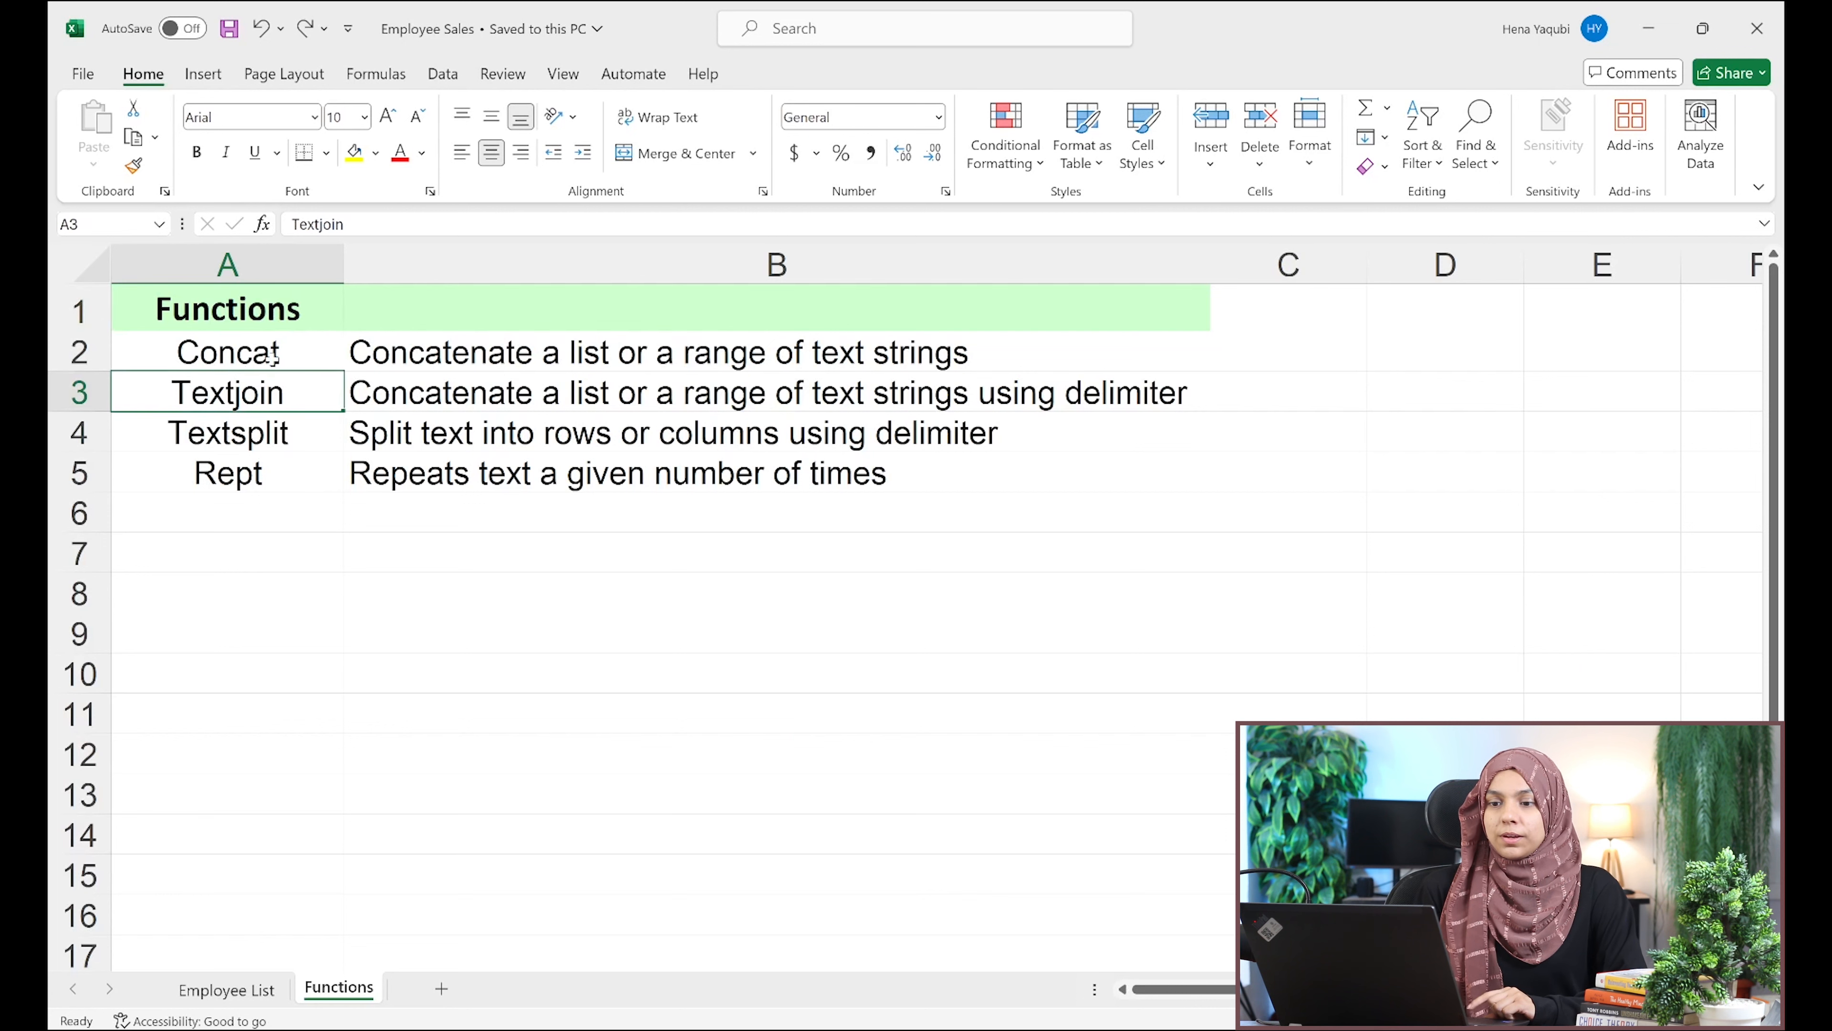
{"action": "left_click", "coordinate": [307, 355]}
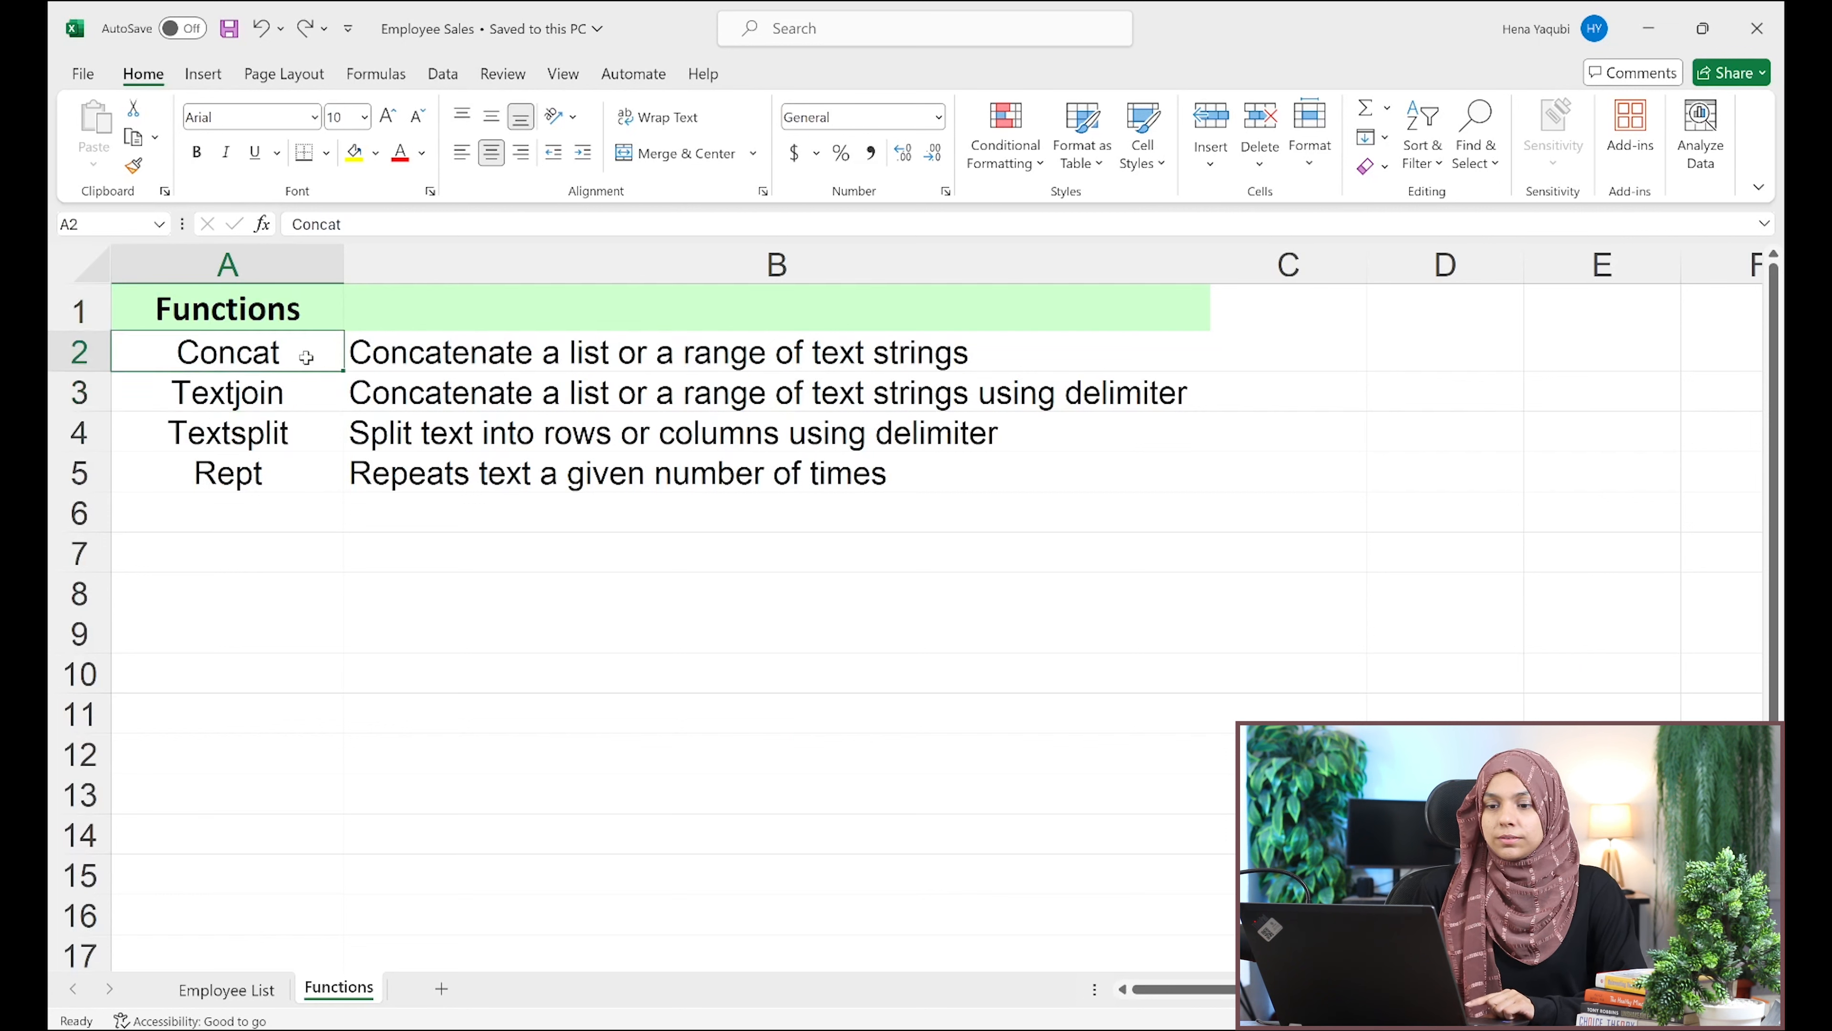
{"action": "left_click", "coordinate": [294, 472]}
{"action": "left_click", "coordinate": [276, 353]}
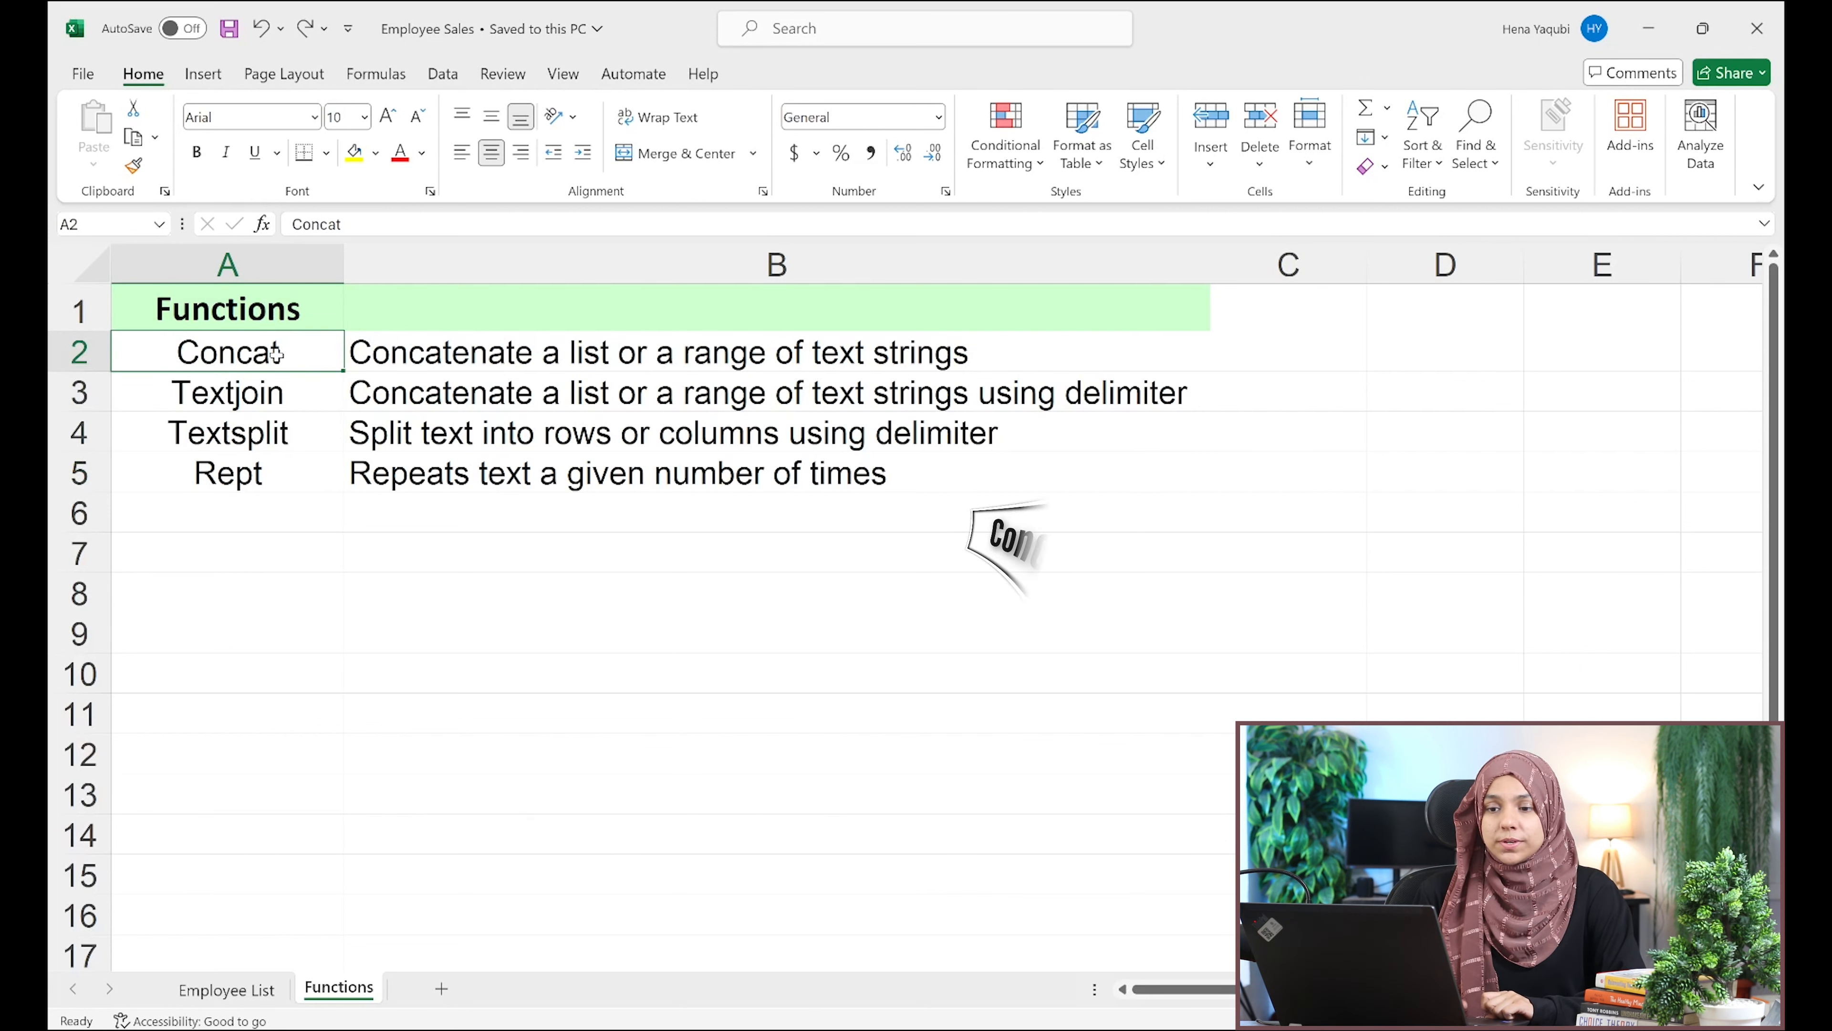
On the Employee List sheet, enter =CONCAT(G2:I2) in cell J2 to combine the department name and division
{"action": "left_click", "coordinate": [227, 989]}
{"action": "left_click", "coordinate": [1326, 326]}
{"action": "type", "text": "=CONCAT("}
{"action": "left_click_drag", "start_coordinate": [423, 327], "coordinate": [914, 326]}
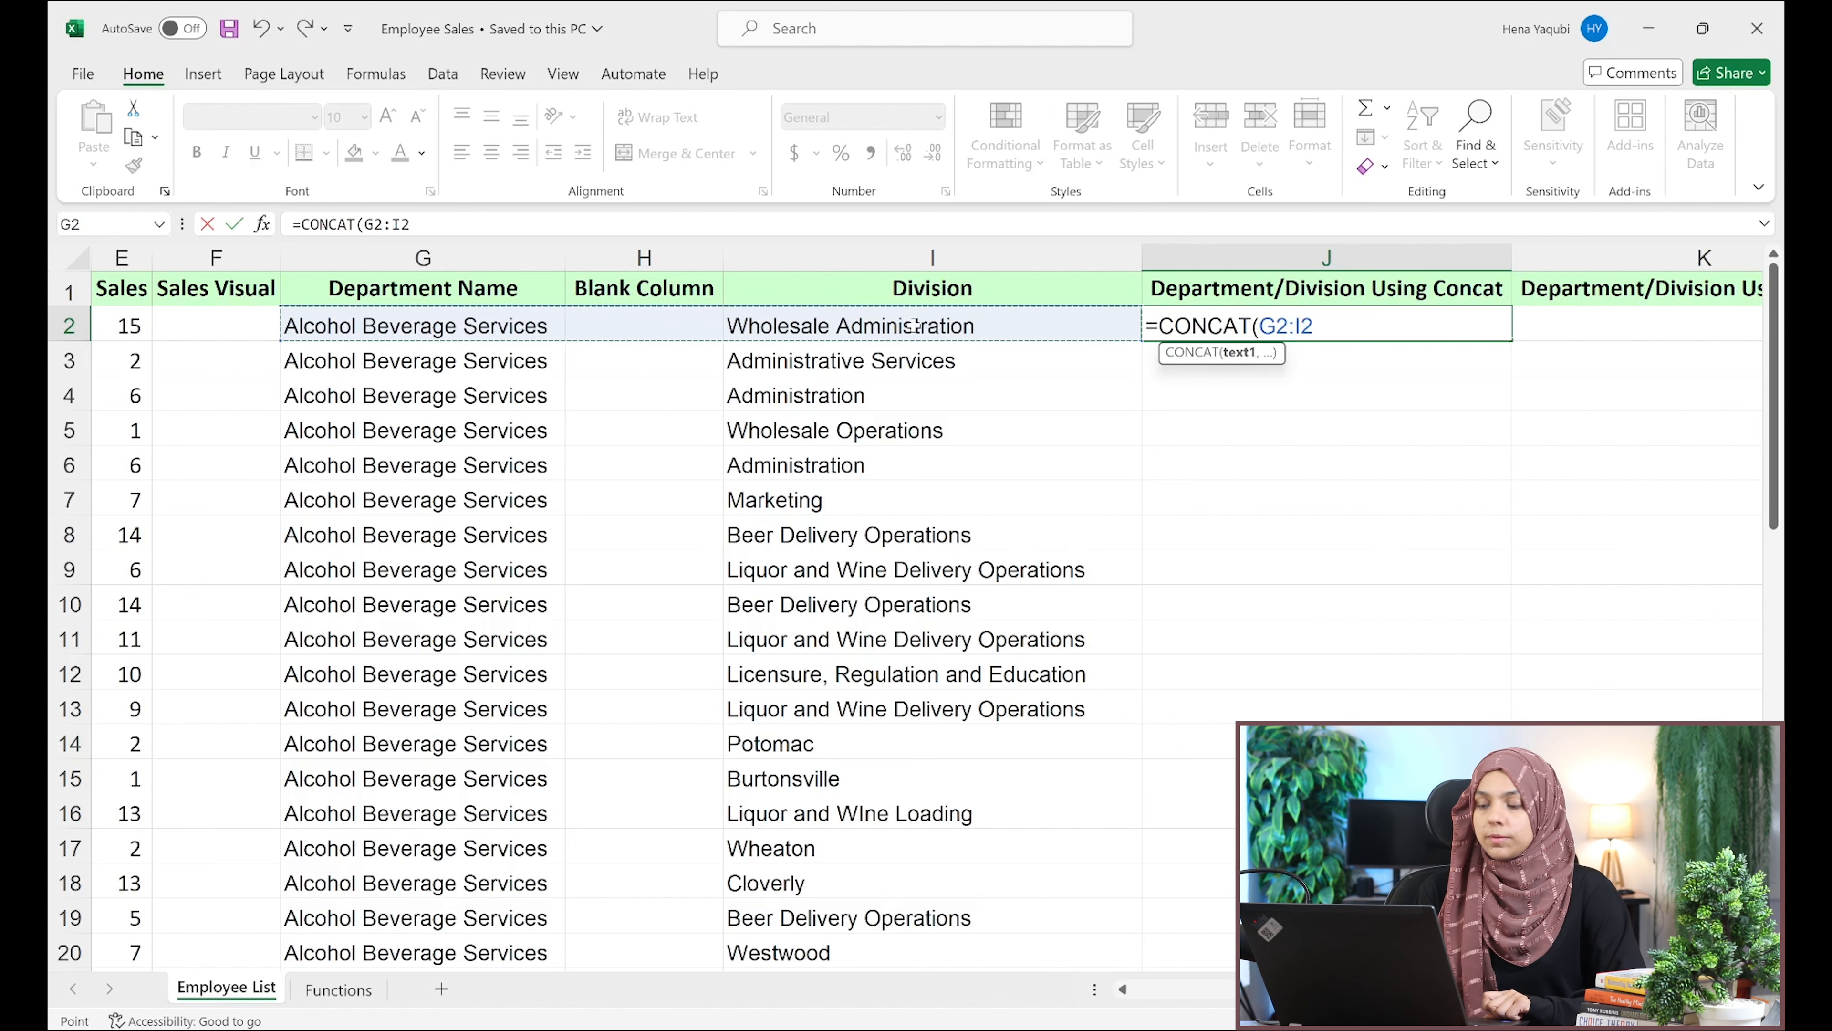
{"action": "type", "text": ")"}
{"action": "key", "text": "Return"}
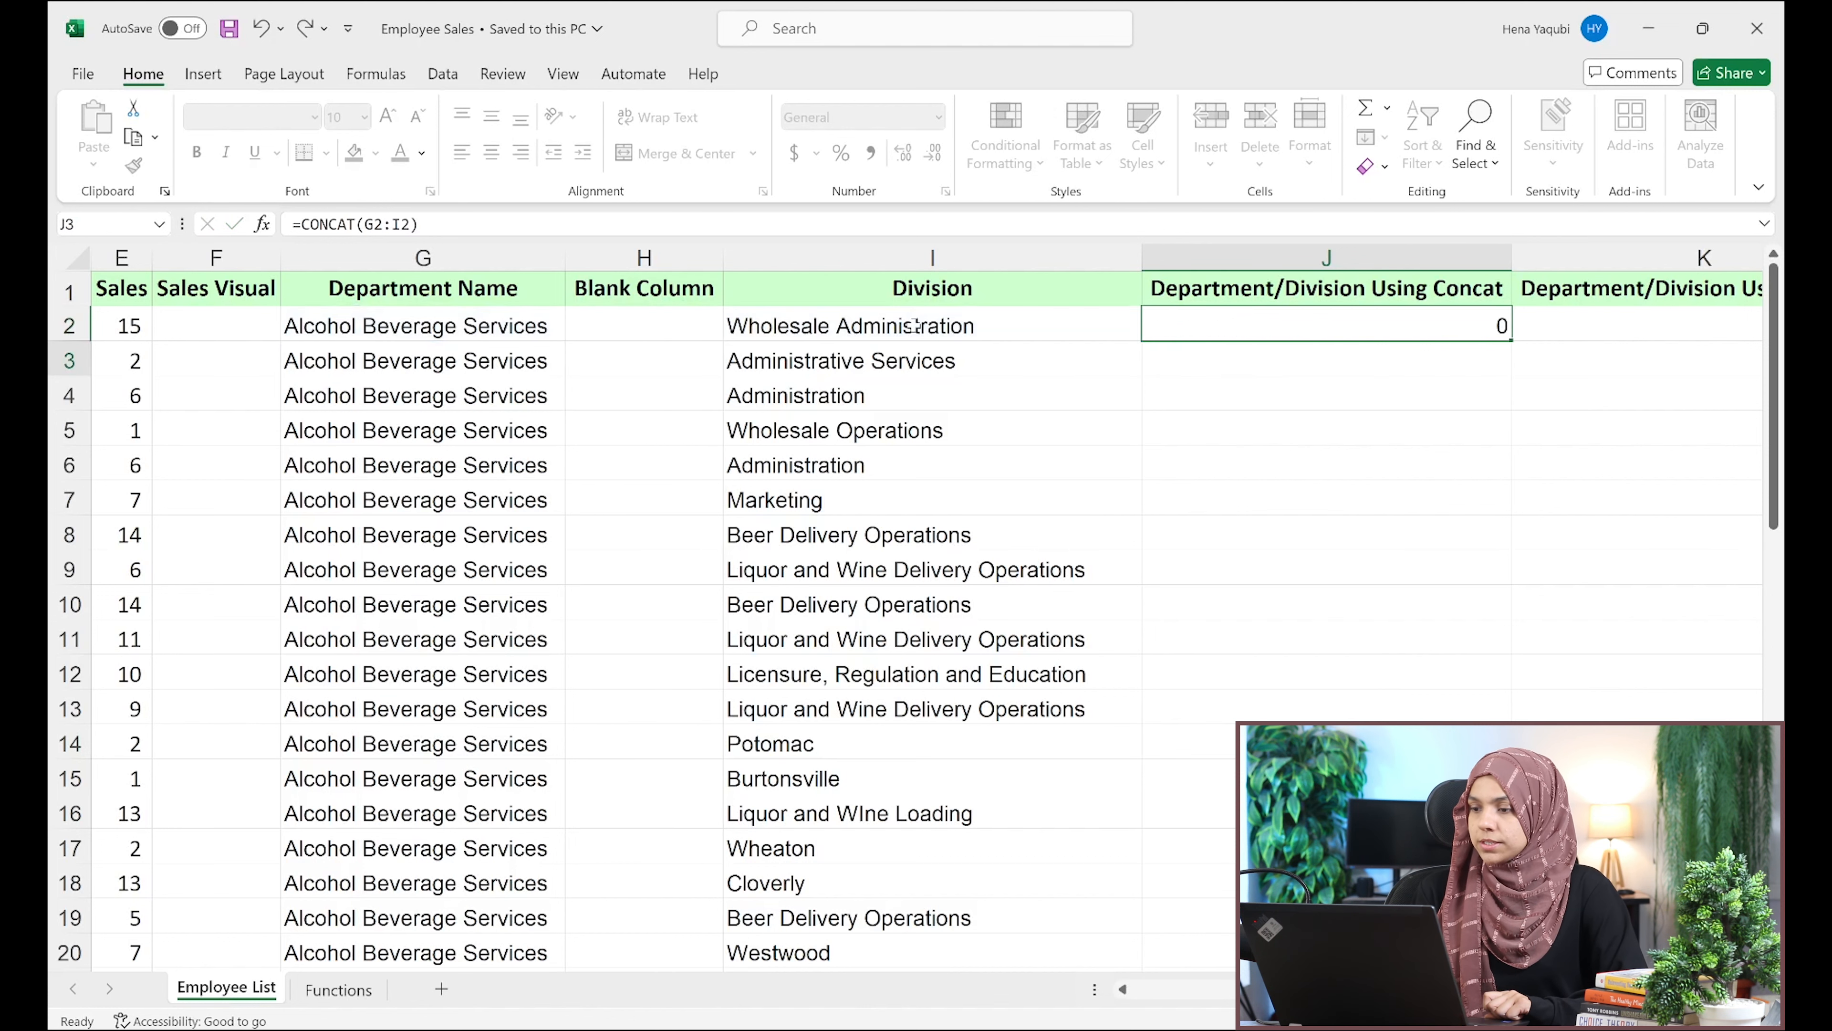
{"action": "left_click", "coordinate": [1360, 322]}
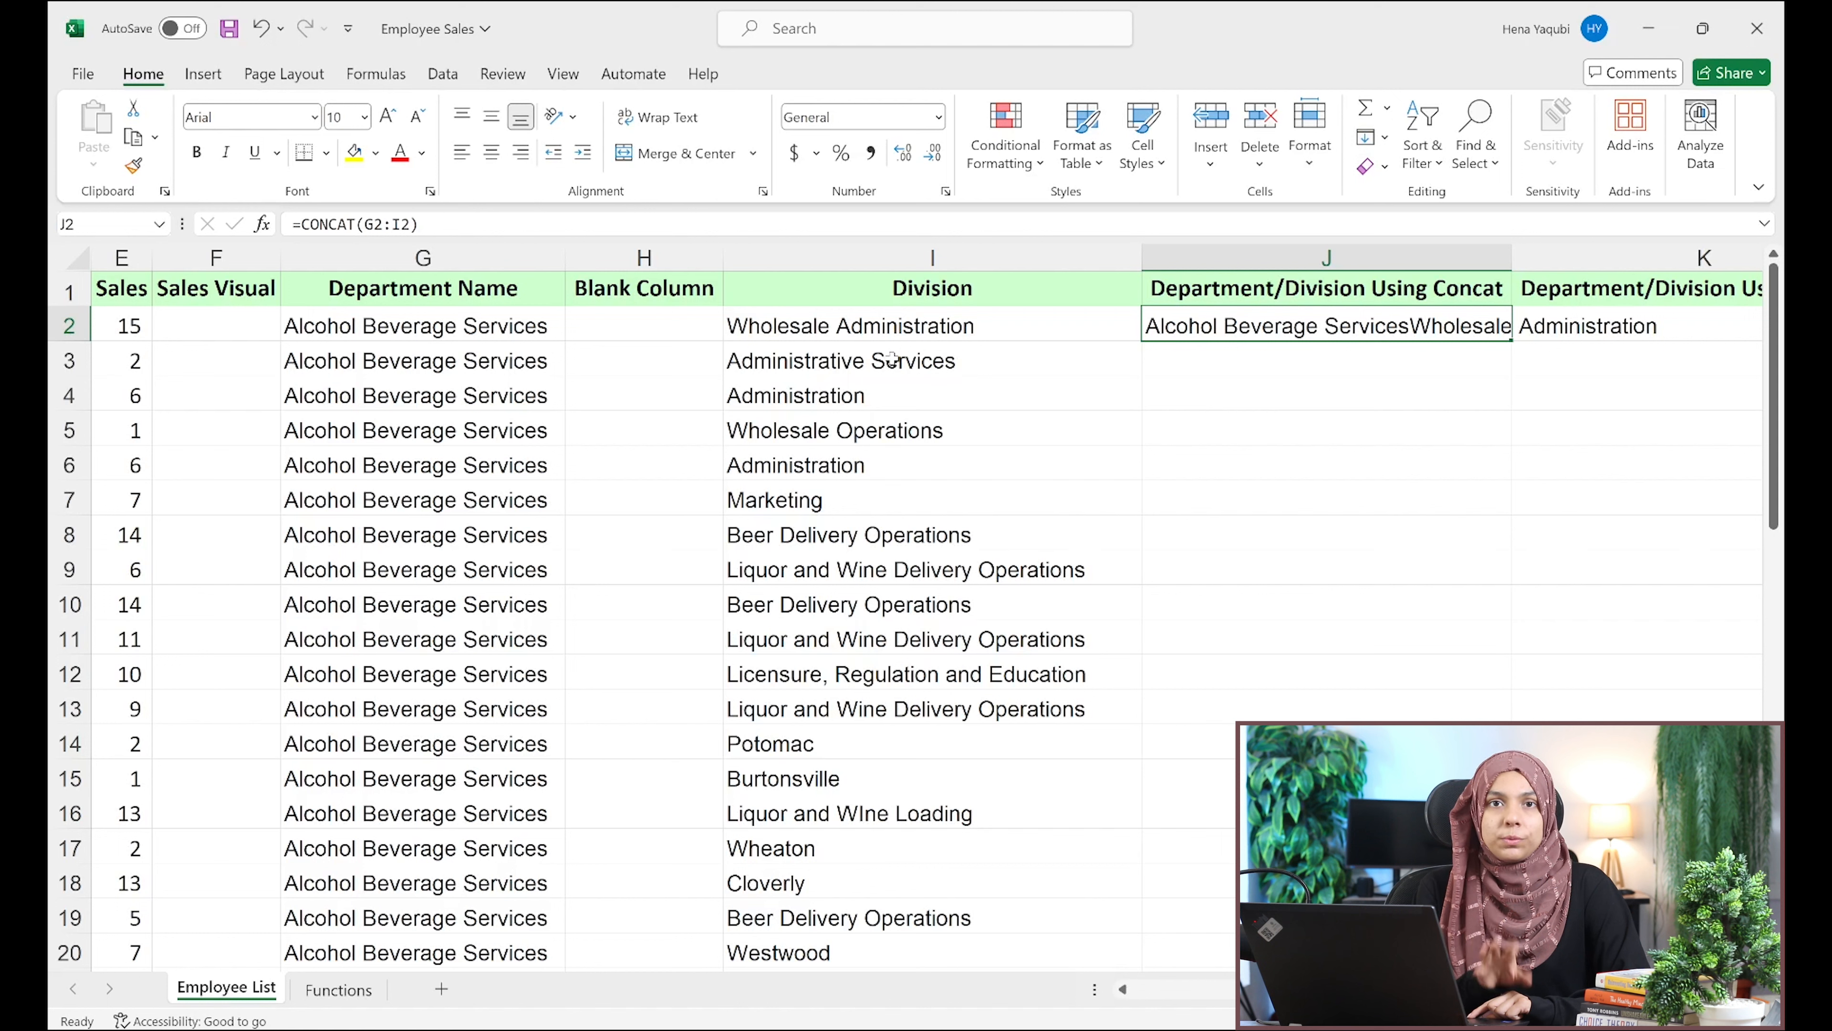
Replace the range in J2's CONCAT formula with the separate cells G2 and I2, giving =CONCAT(G2,I2)
{"action": "double_click", "coordinate": [1343, 327]}
{"action": "key", "text": "Left"}
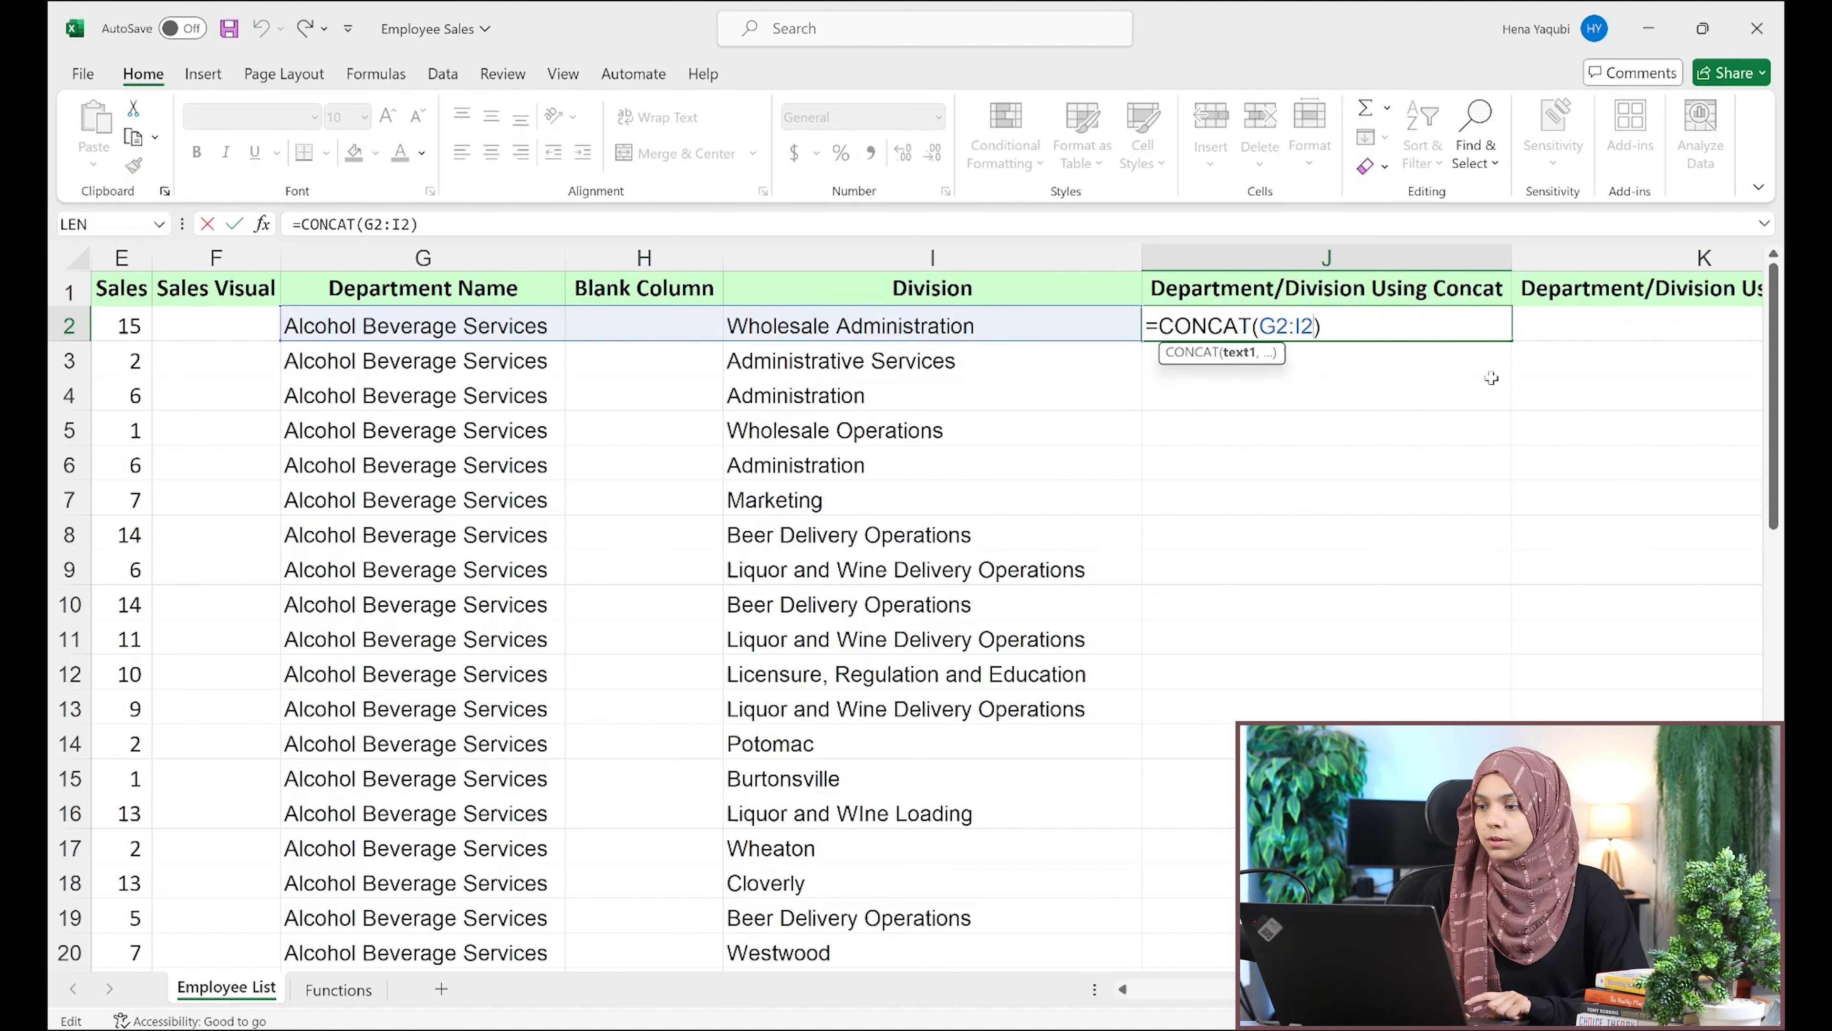
{"action": "key", "text": "BackSpace"}
{"action": "key", "text": "BackSpace"}
{"action": "key", "text": "BackSpace"}
{"action": "key", "text": "BackSpace"}
{"action": "key", "text": "BackSpace"}
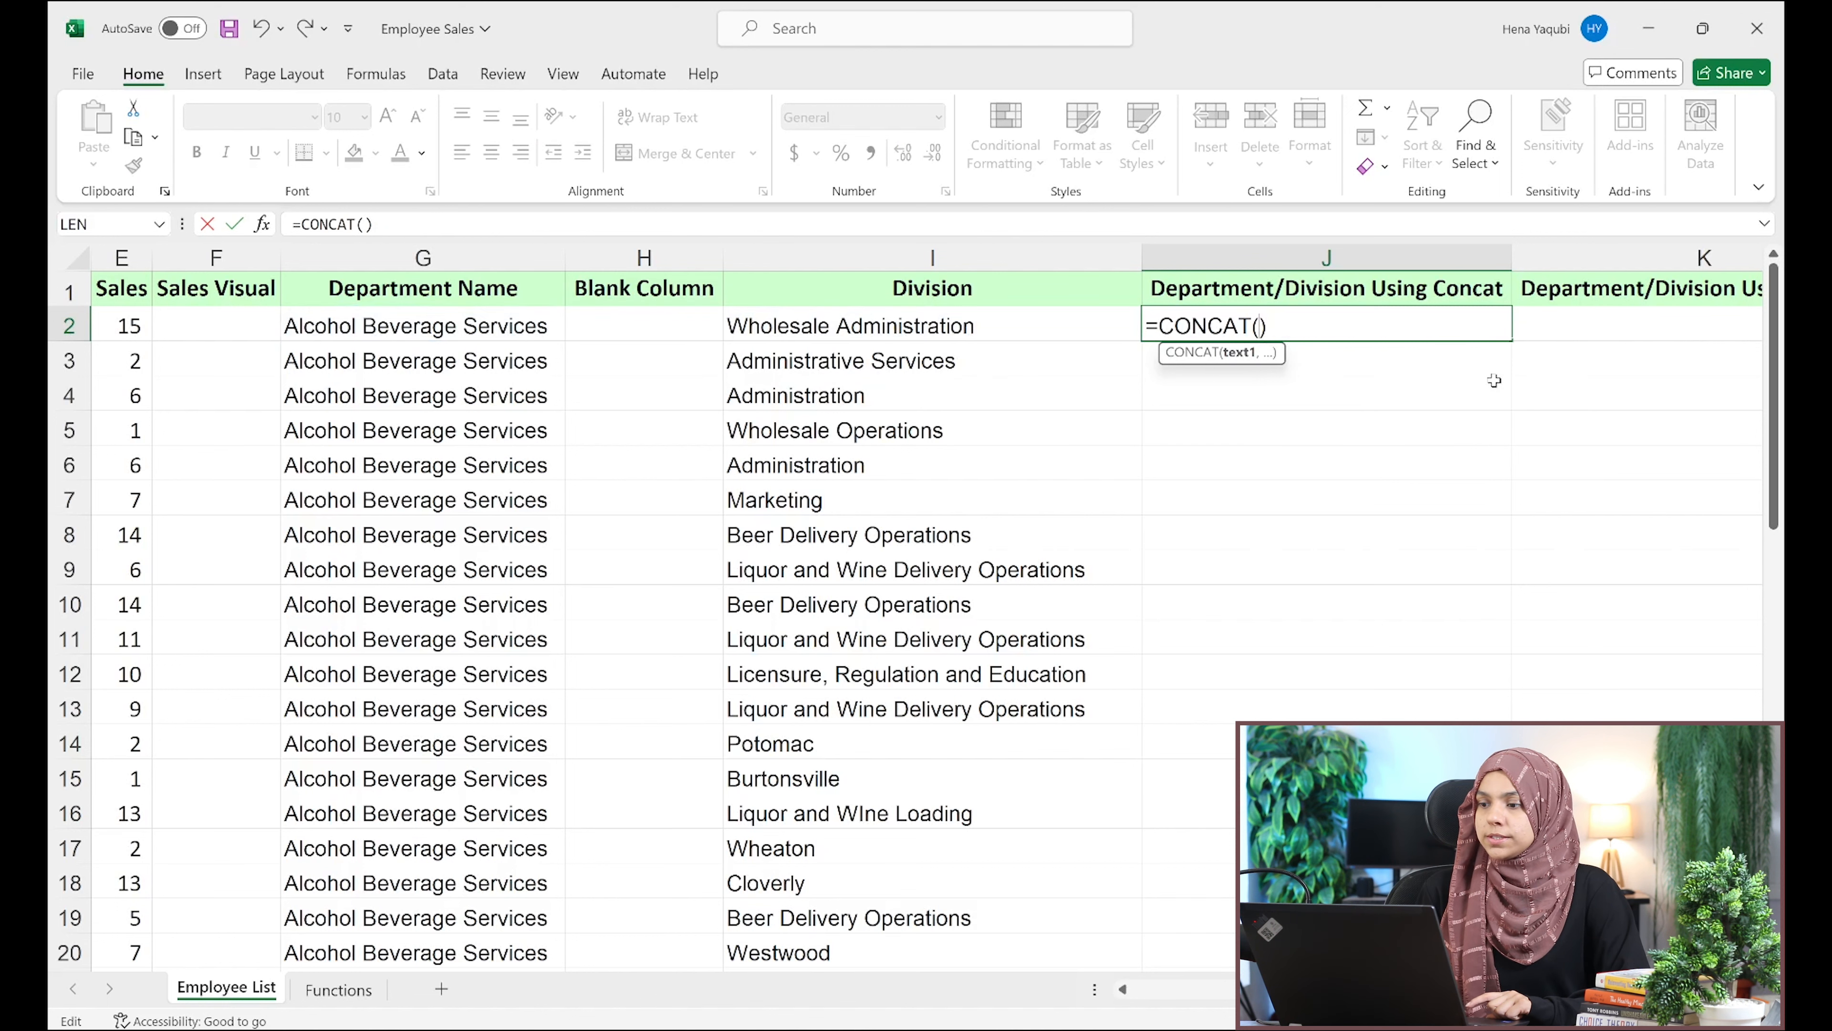
{"action": "left_click", "coordinate": [354, 318]}
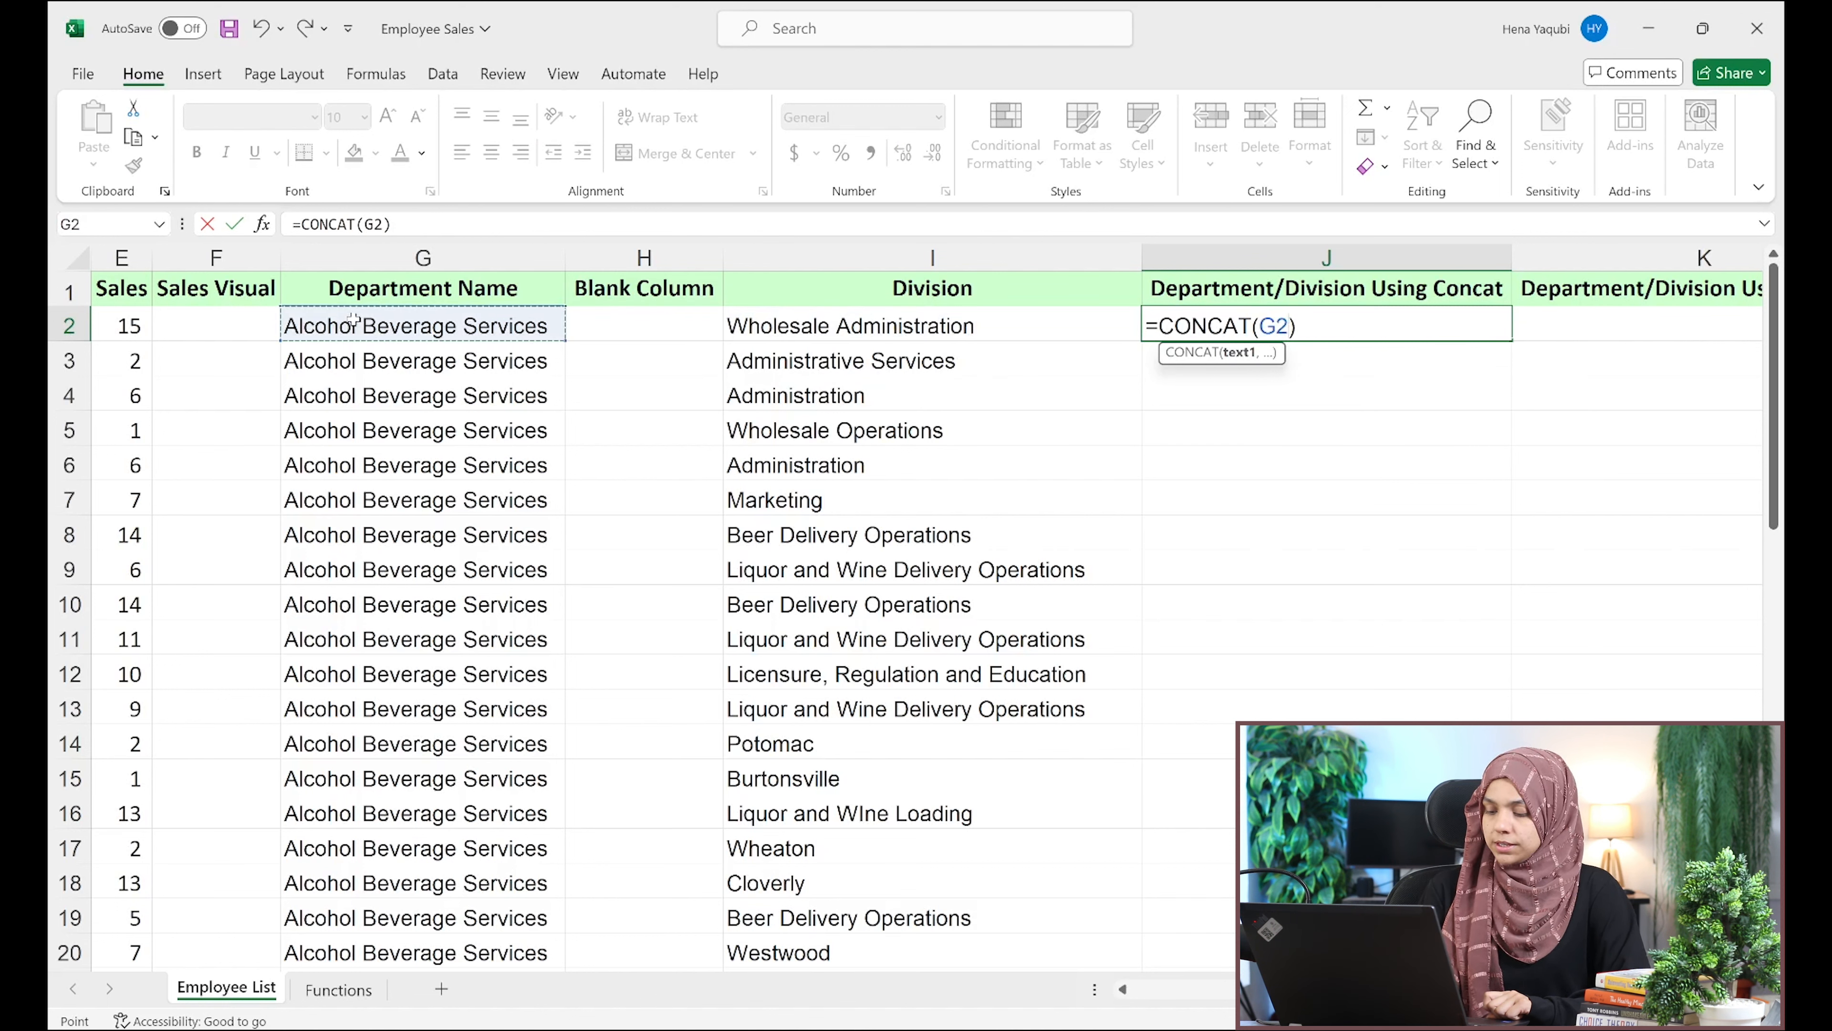
{"action": "type", "text": ","}
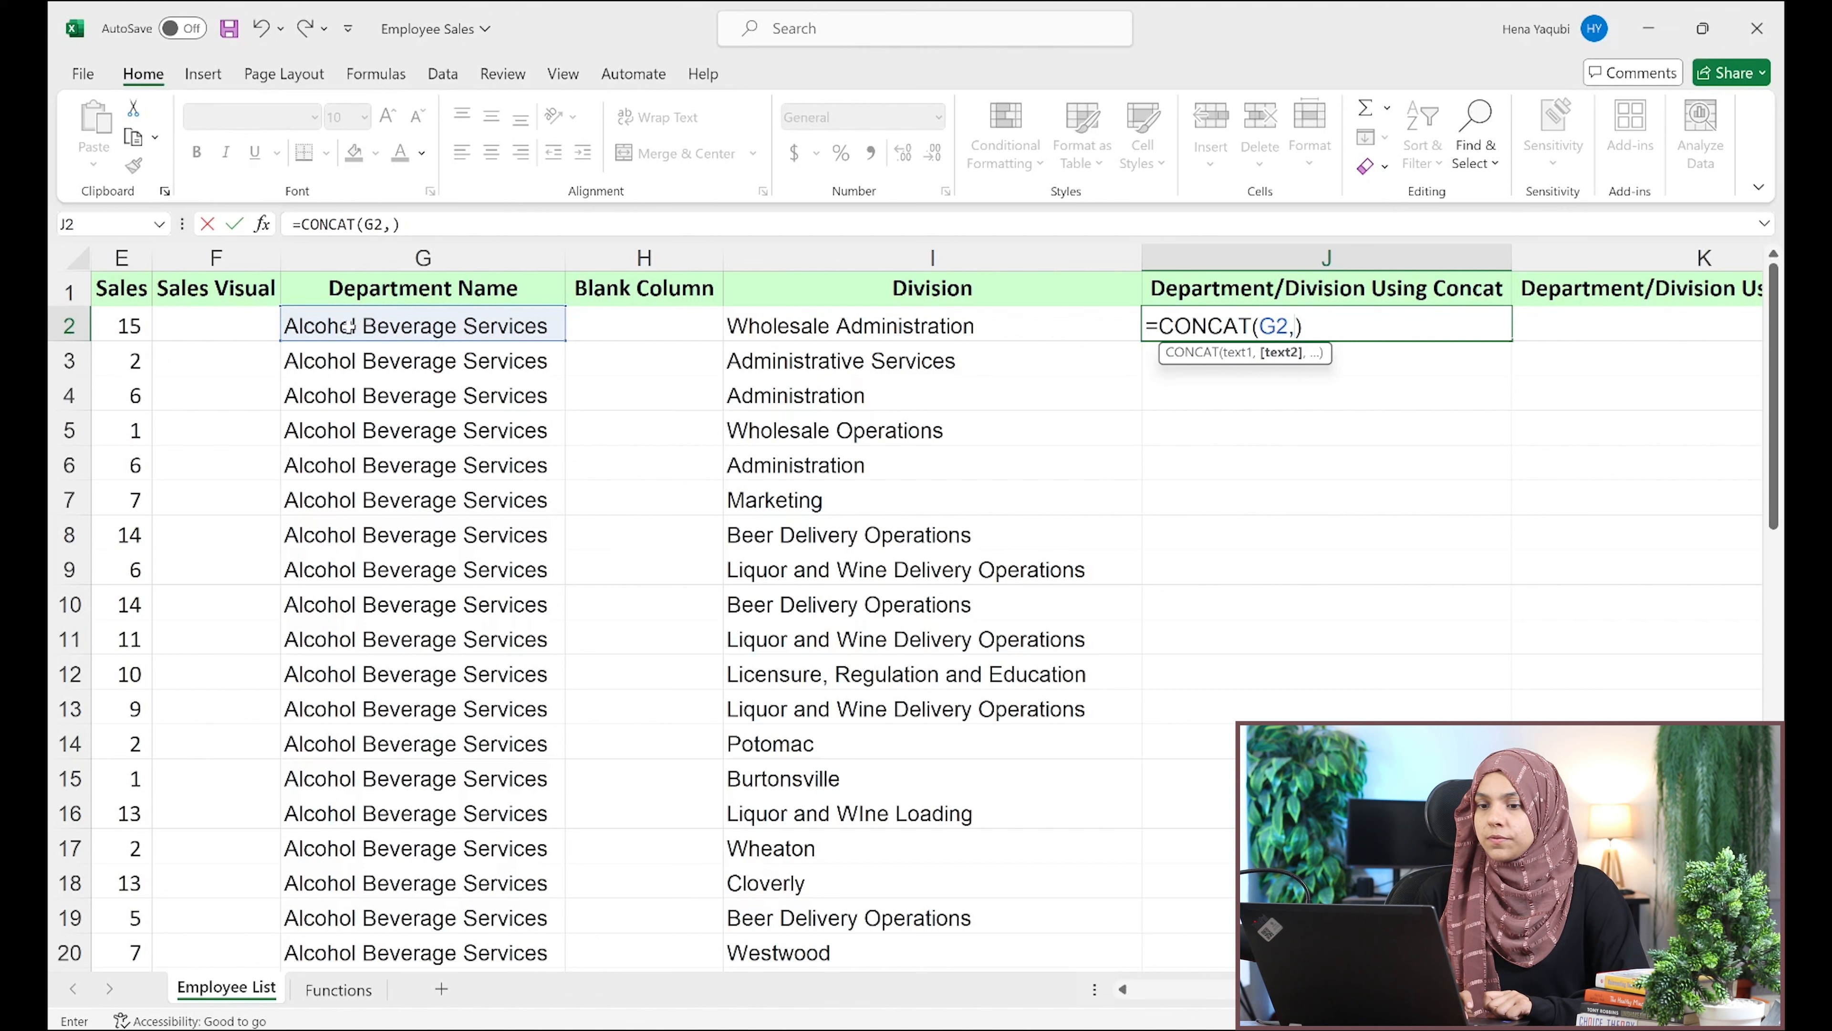
{"action": "left_click", "coordinate": [938, 327]}
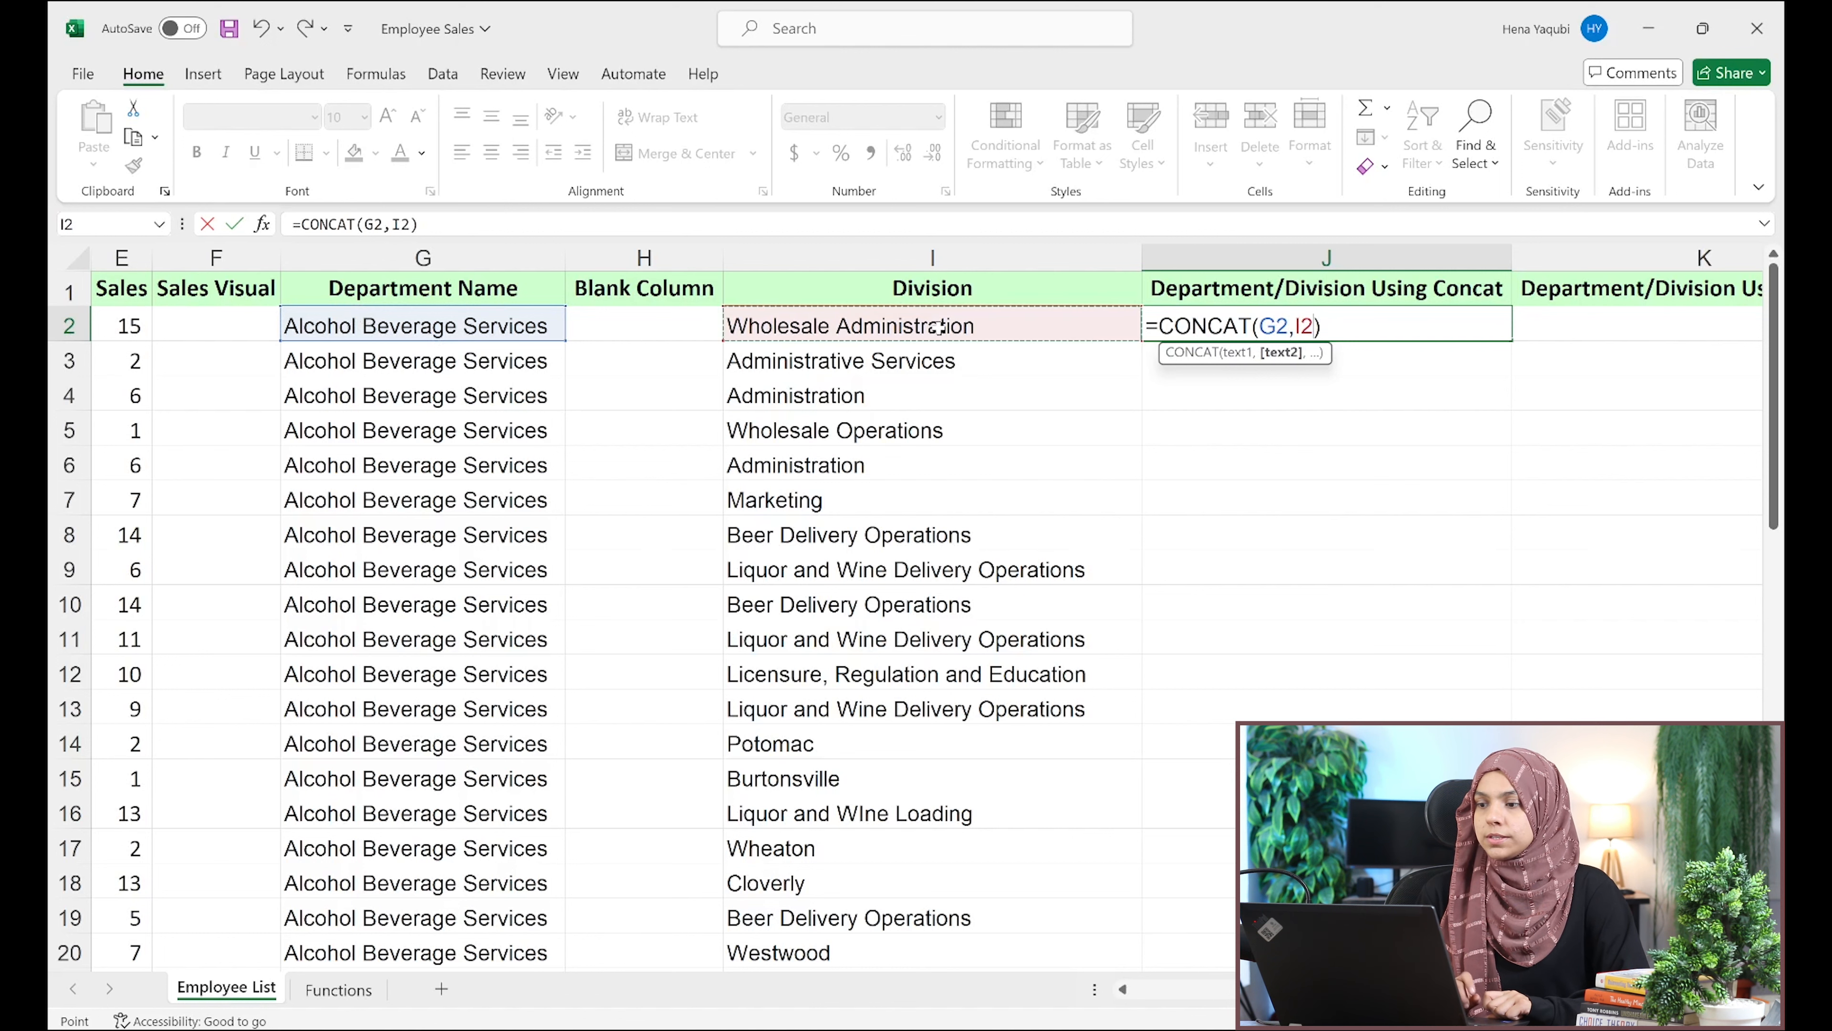
{"action": "key", "text": "Return"}
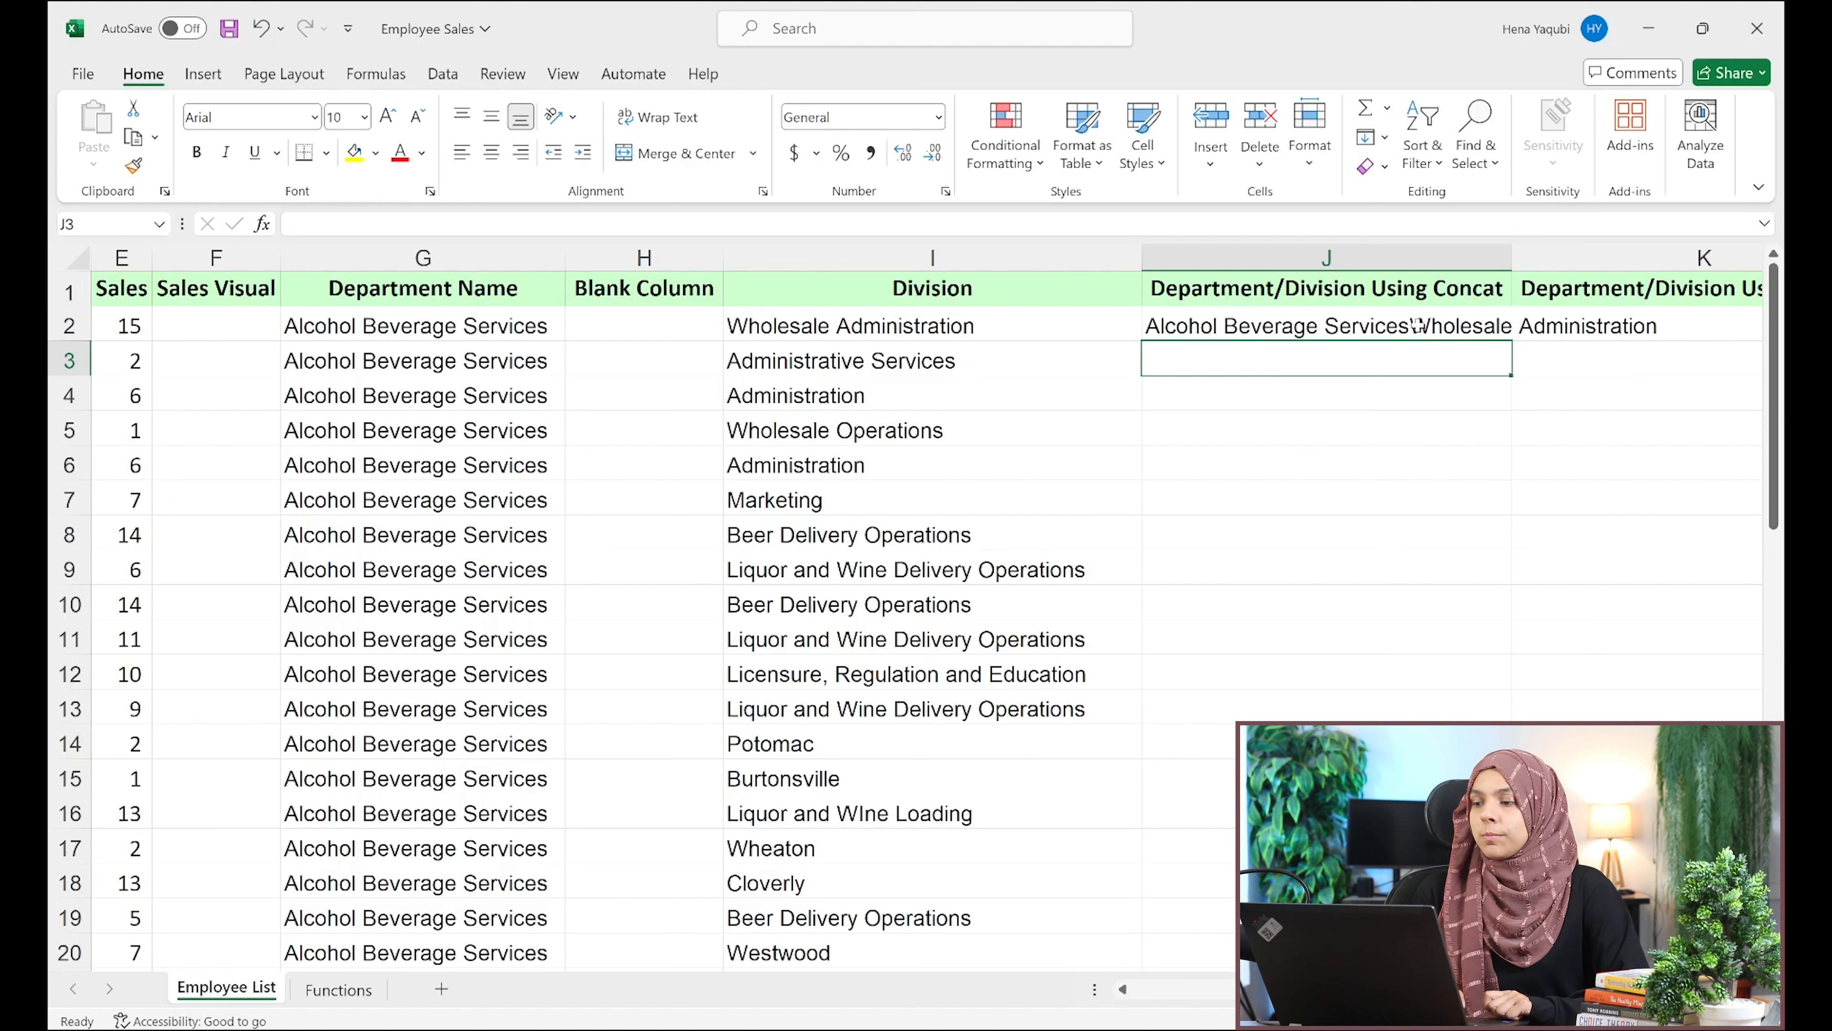
Insert a space-dash-space separator between the two cells in J2's formula, giving =CONCAT(G2," - ",I2)
{"action": "double_click", "coordinate": [1454, 325]}
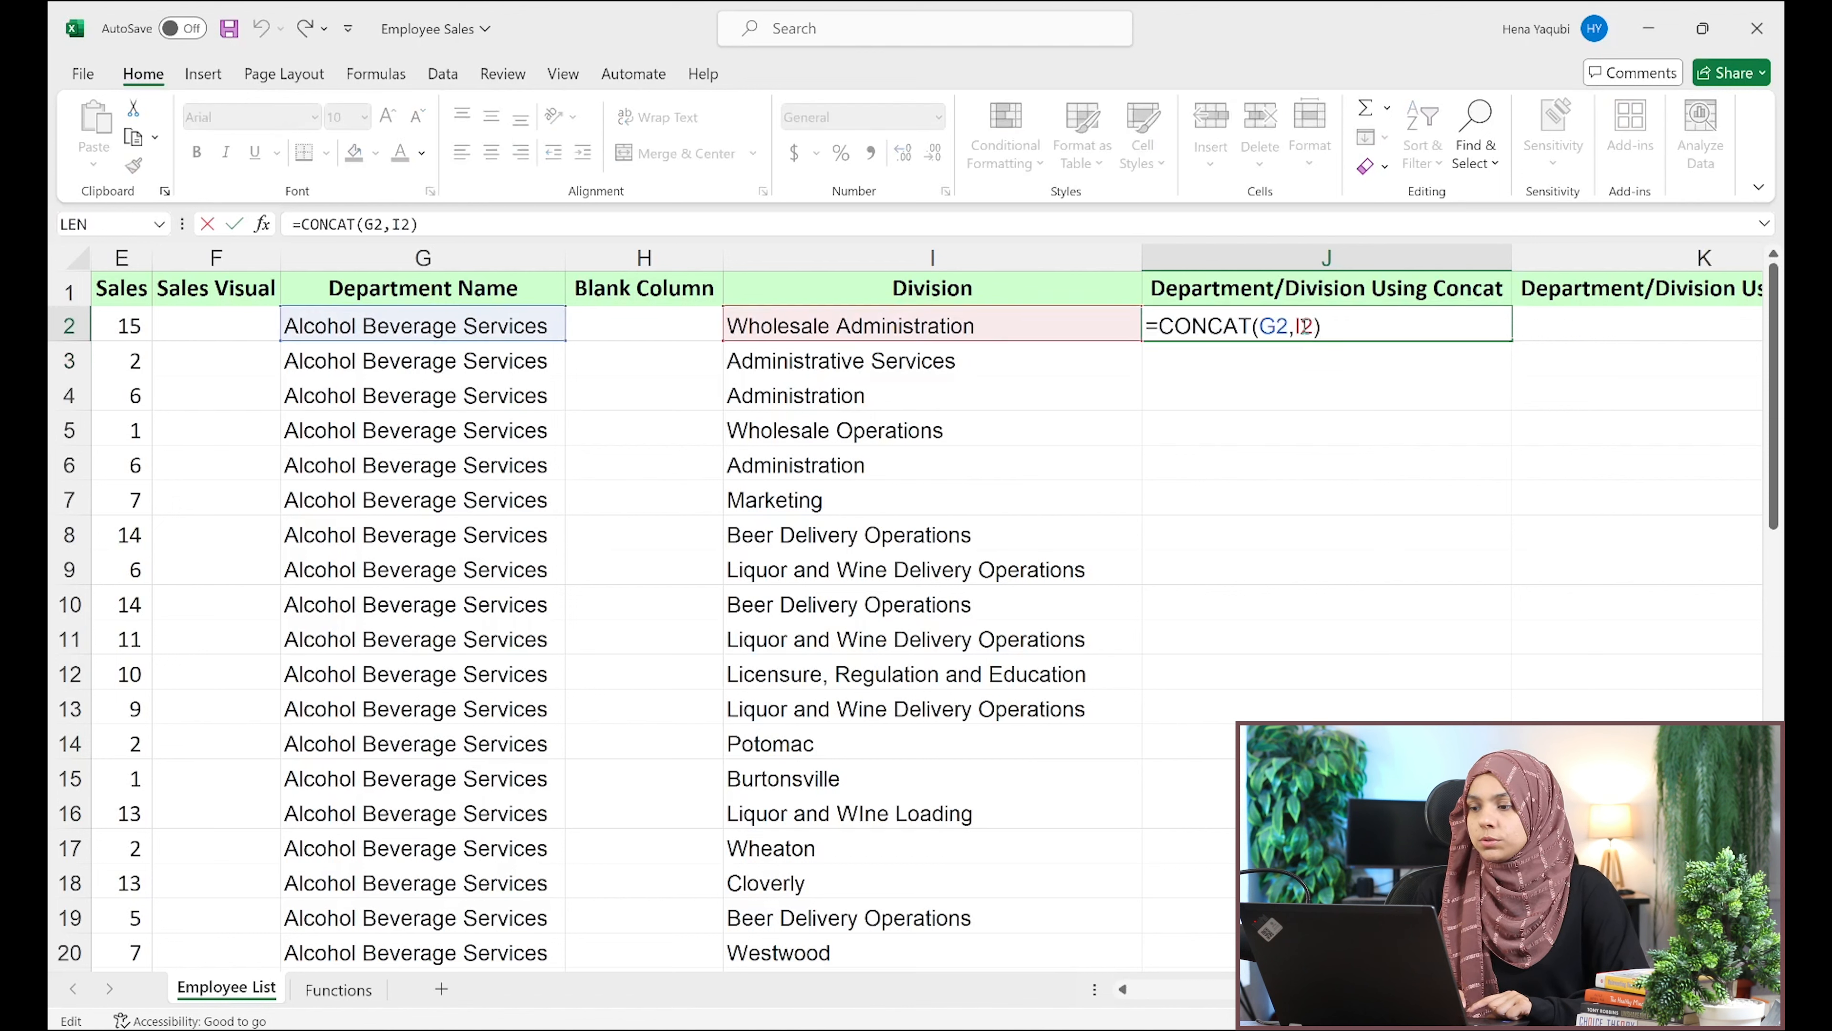
{"action": "left_click", "coordinate": [1298, 325]}
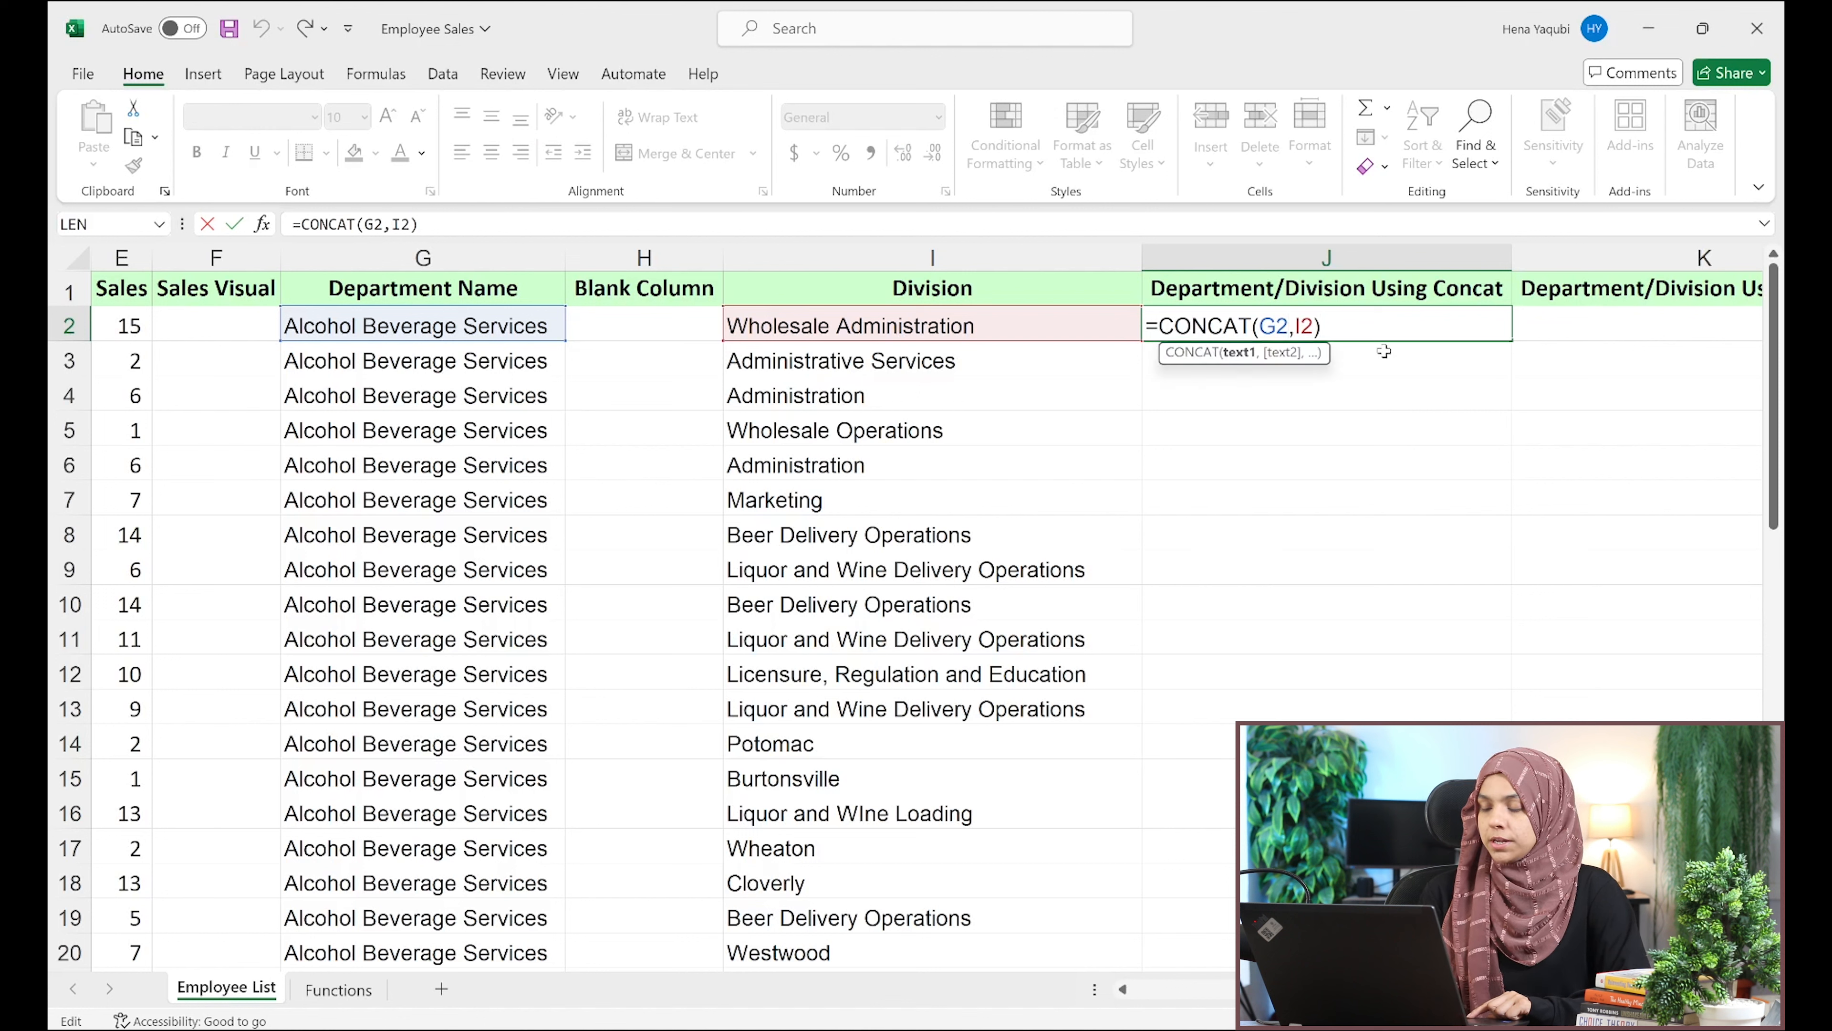
{"action": "type", "text": ","}
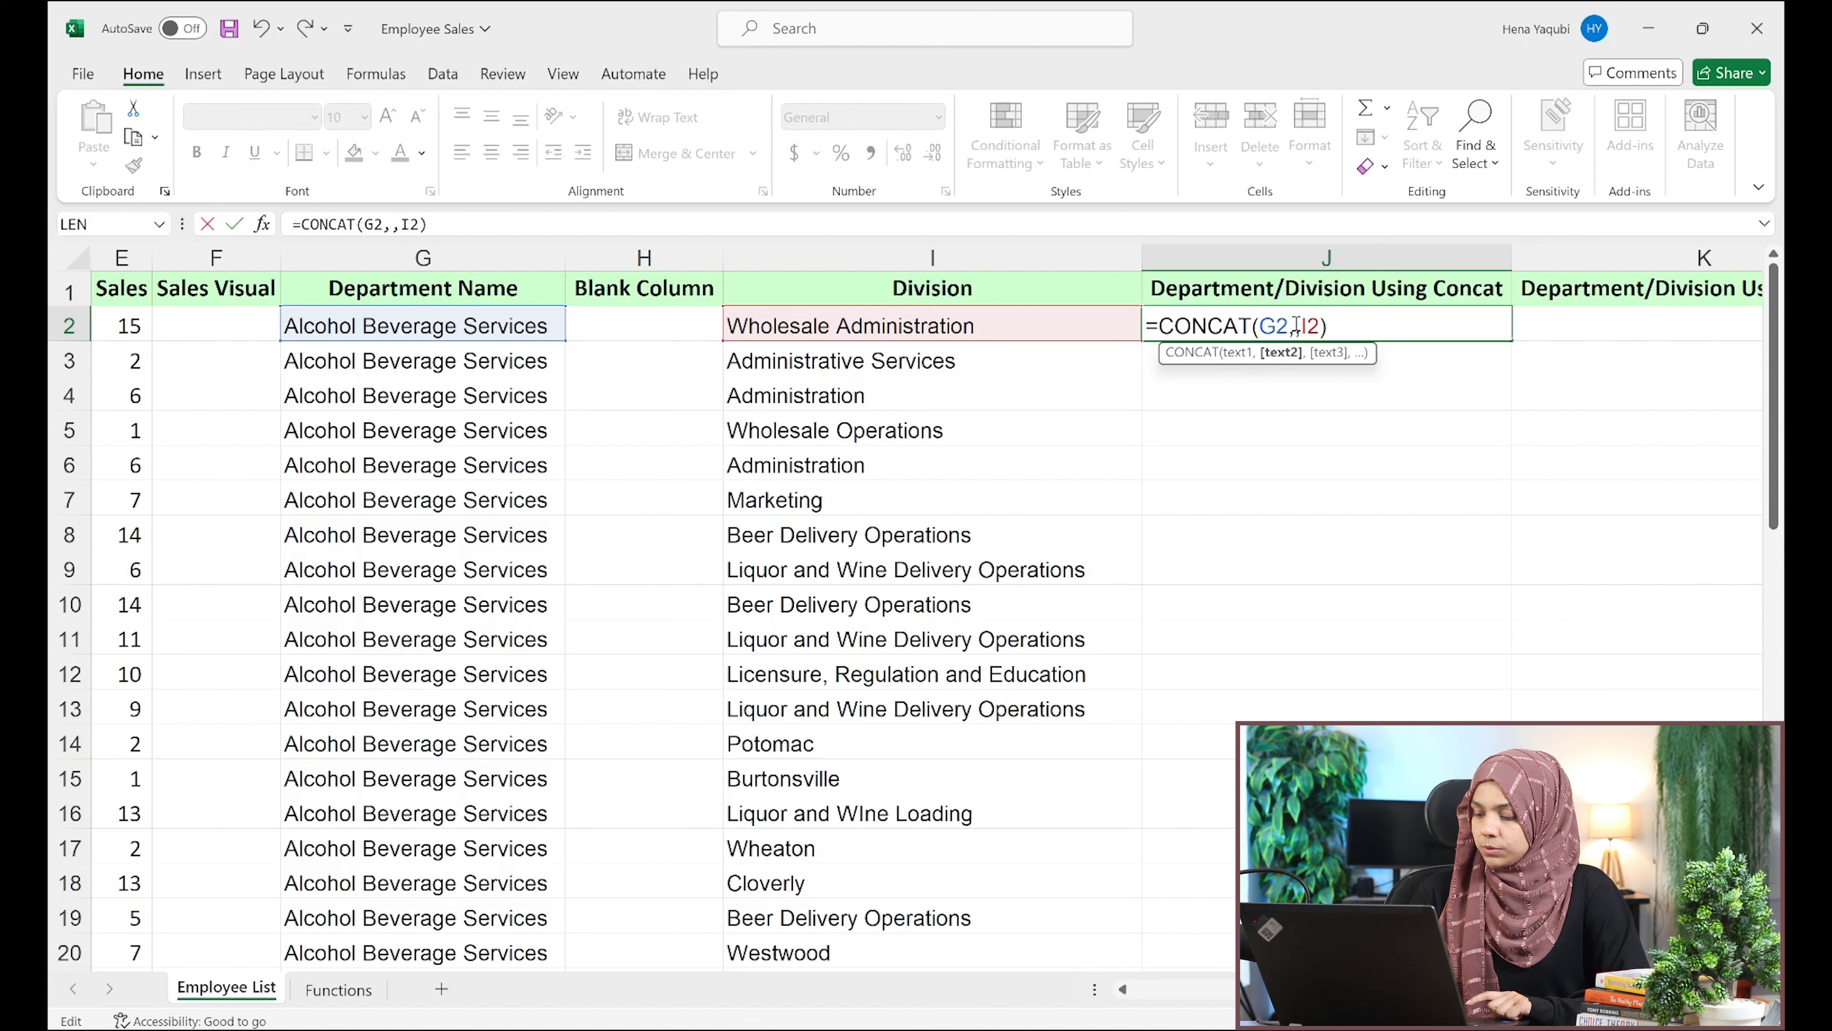
{"action": "type", "text": "\""}
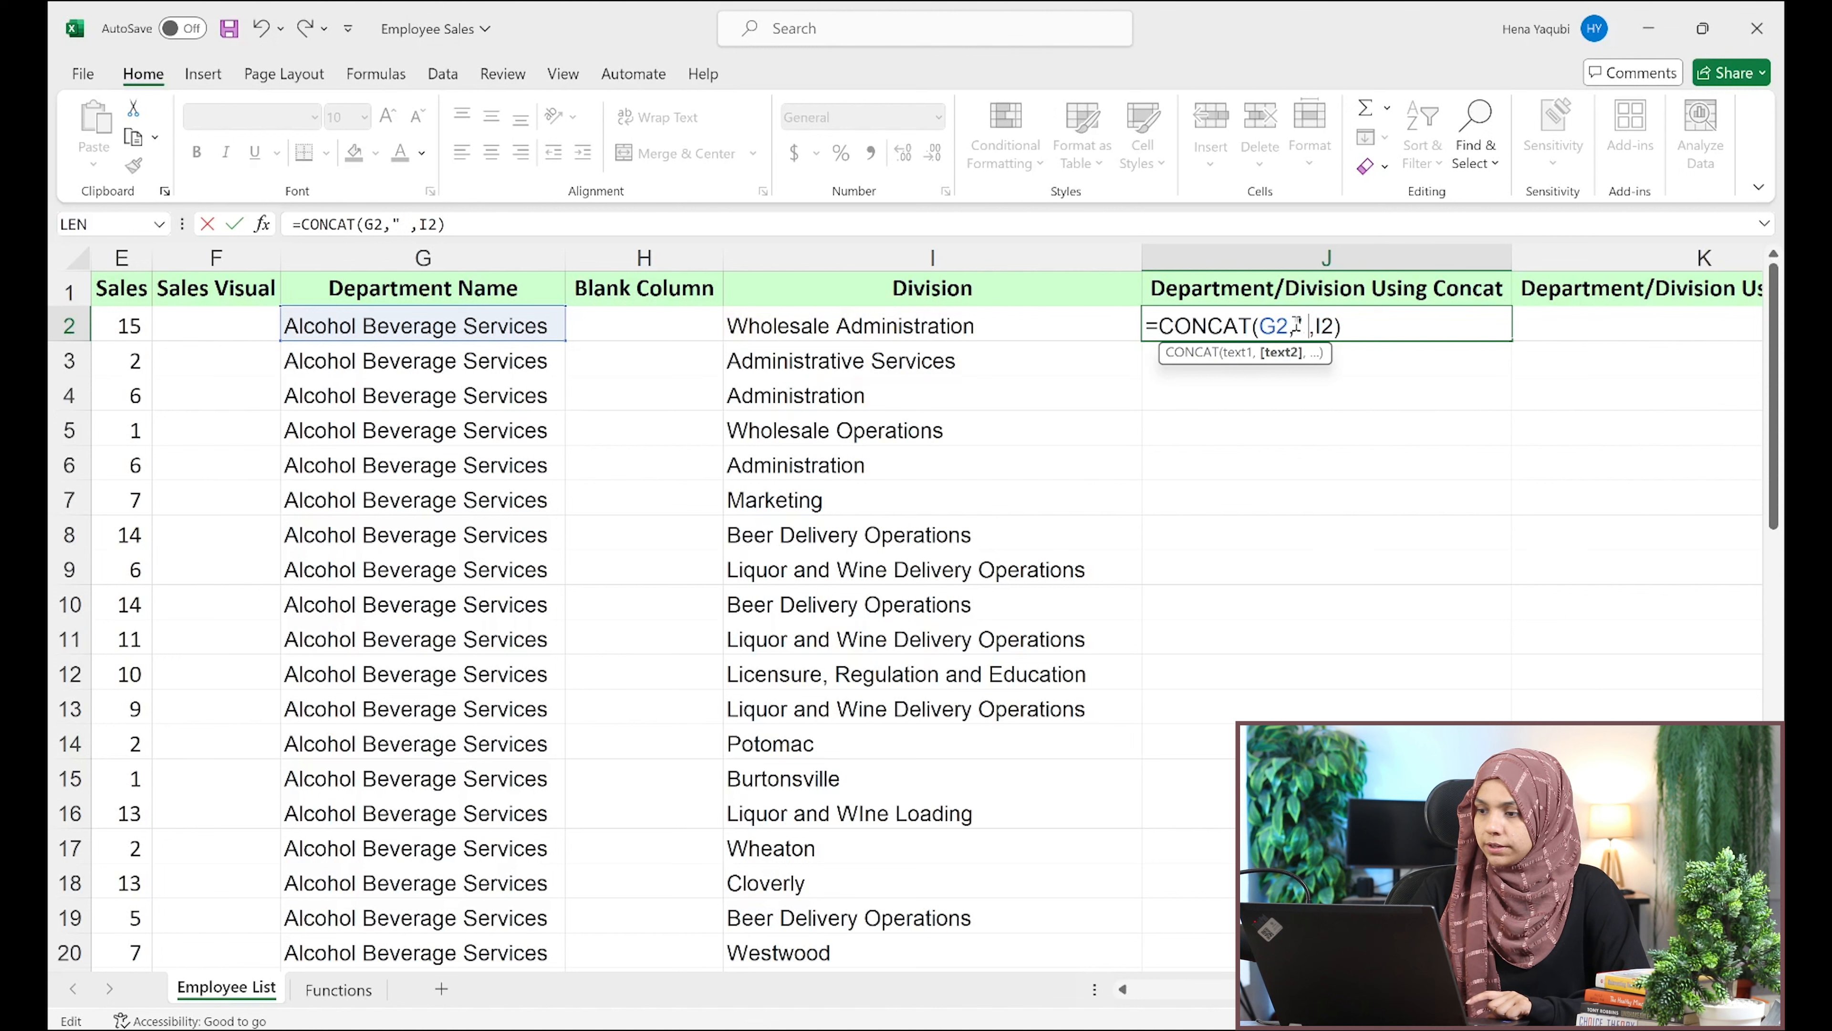
{"action": "type", "text": " -"}
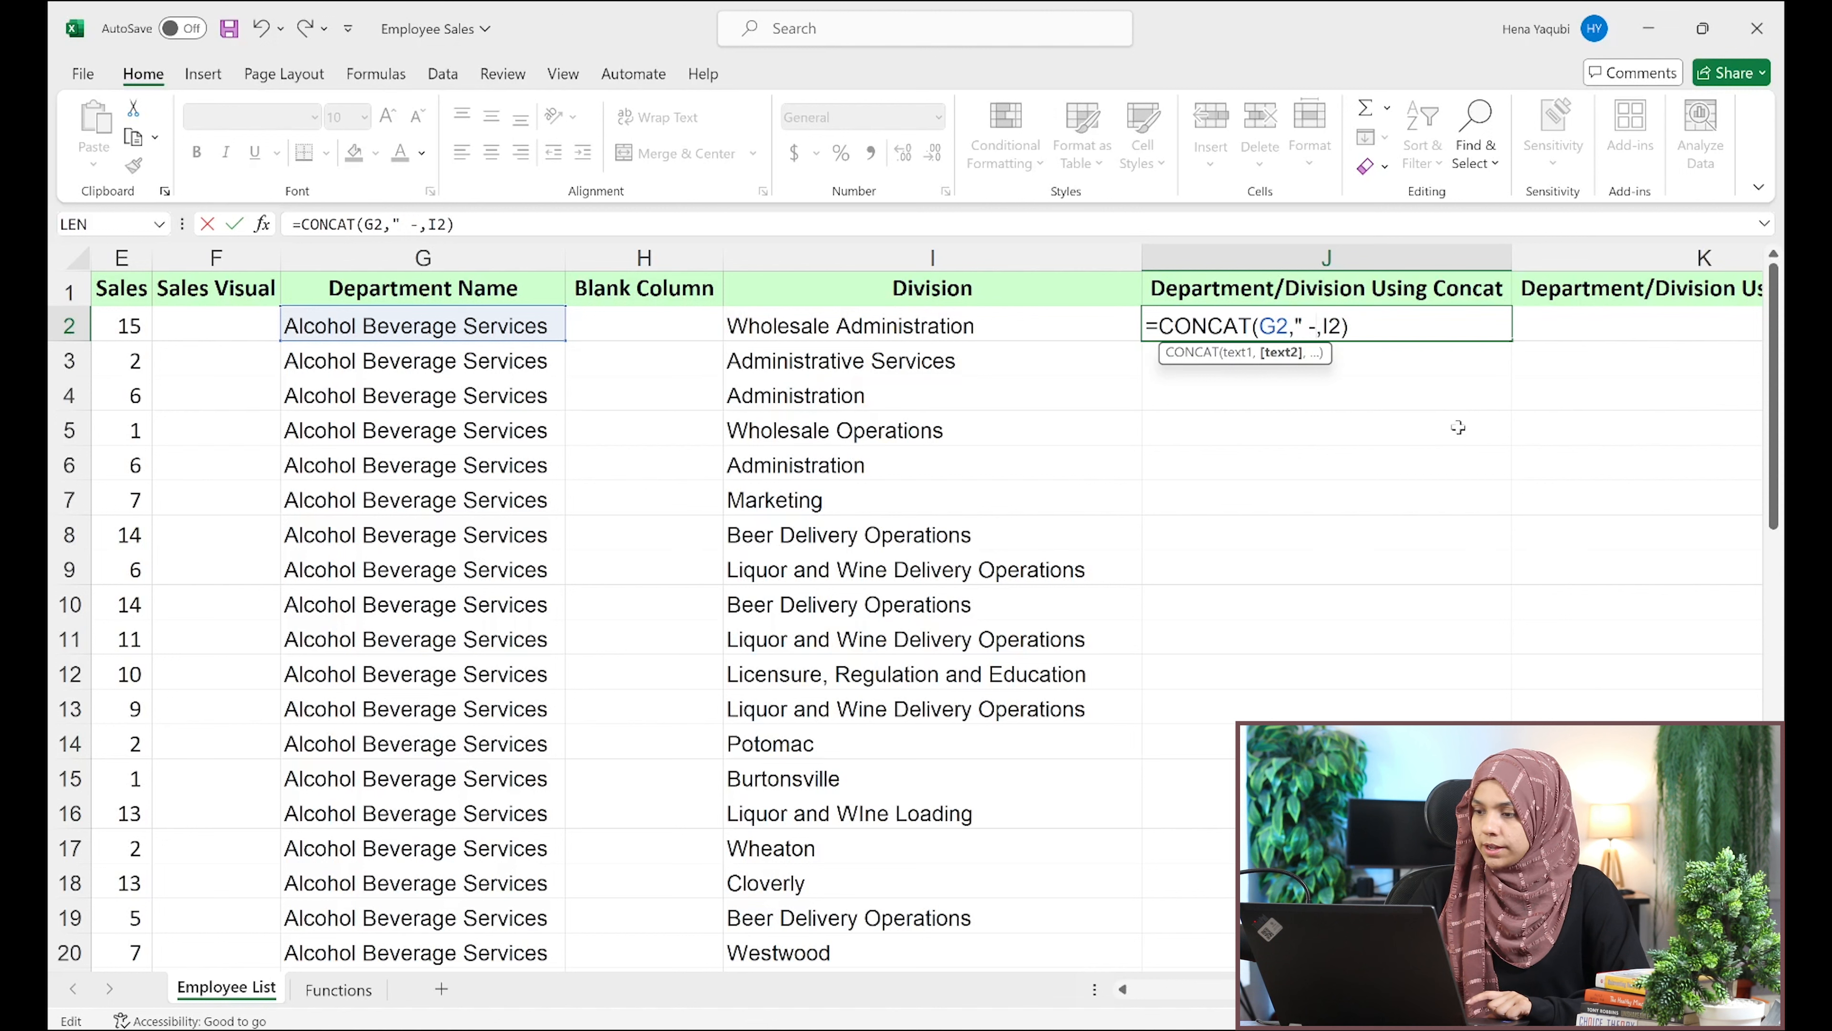
{"action": "type", "text": "\""}
{"action": "key", "text": "BackSpace"}
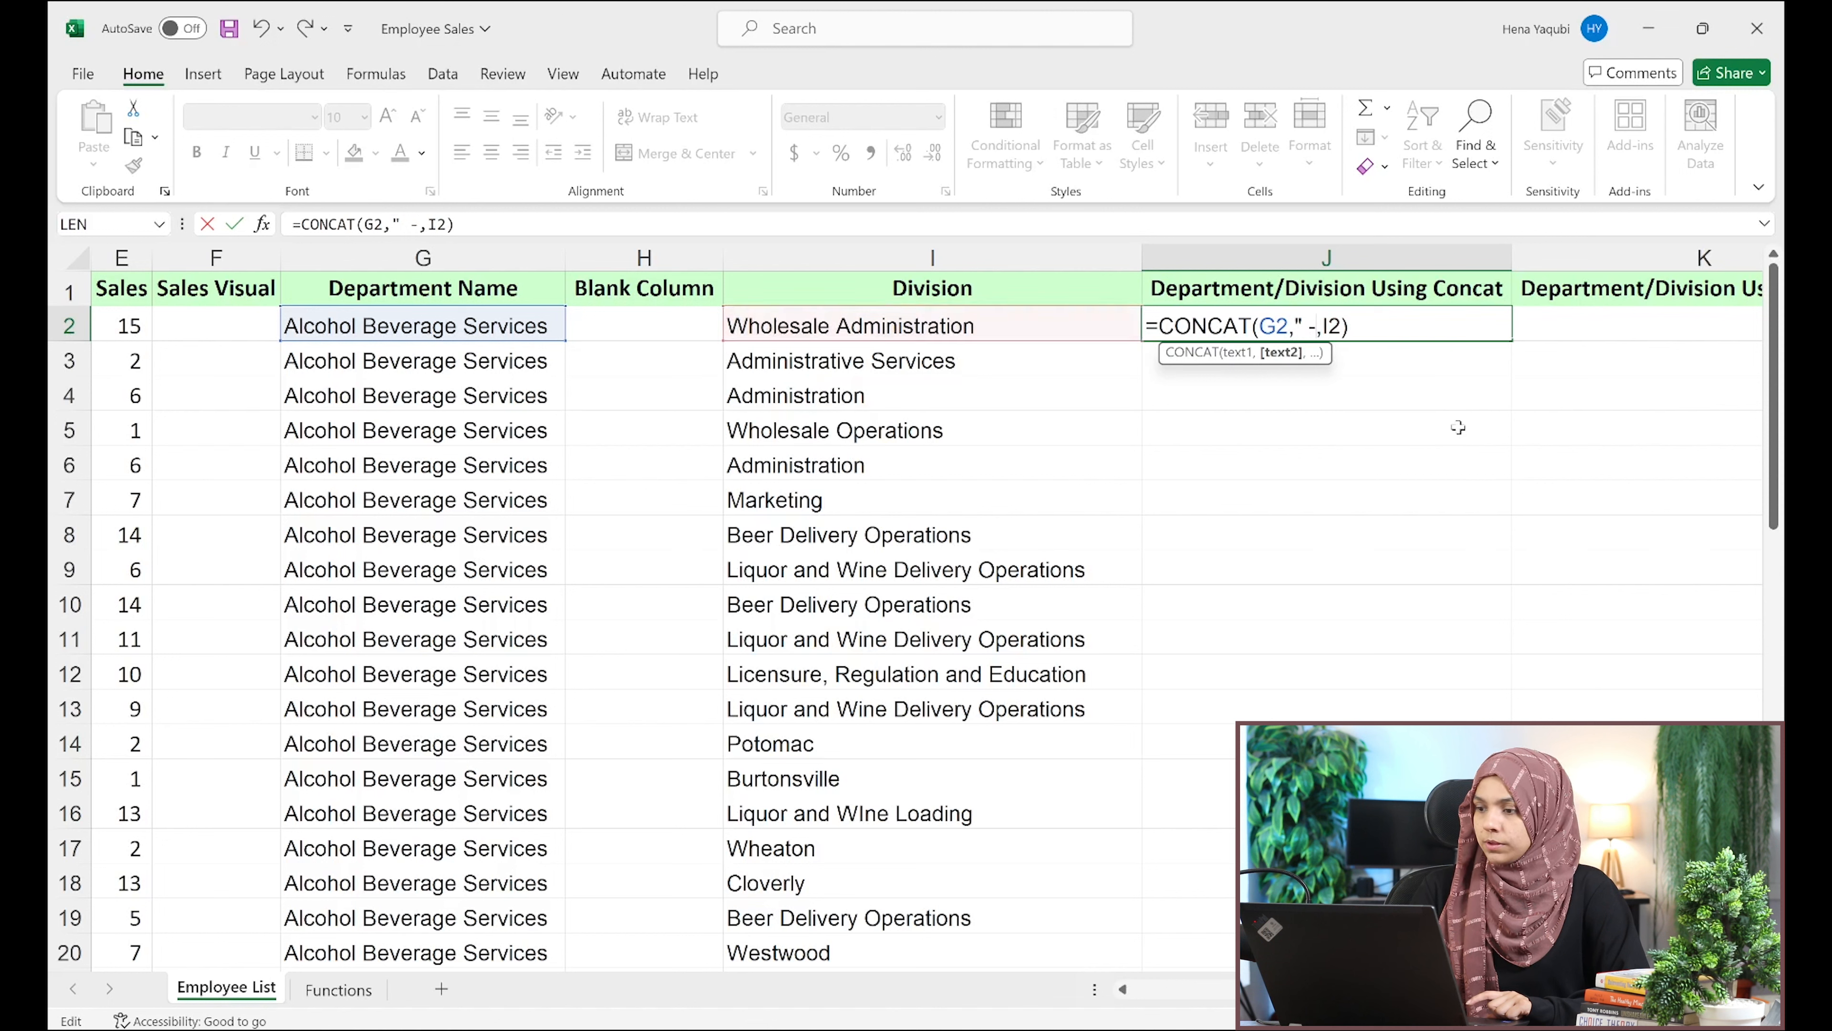
{"action": "type", "text": ":"}
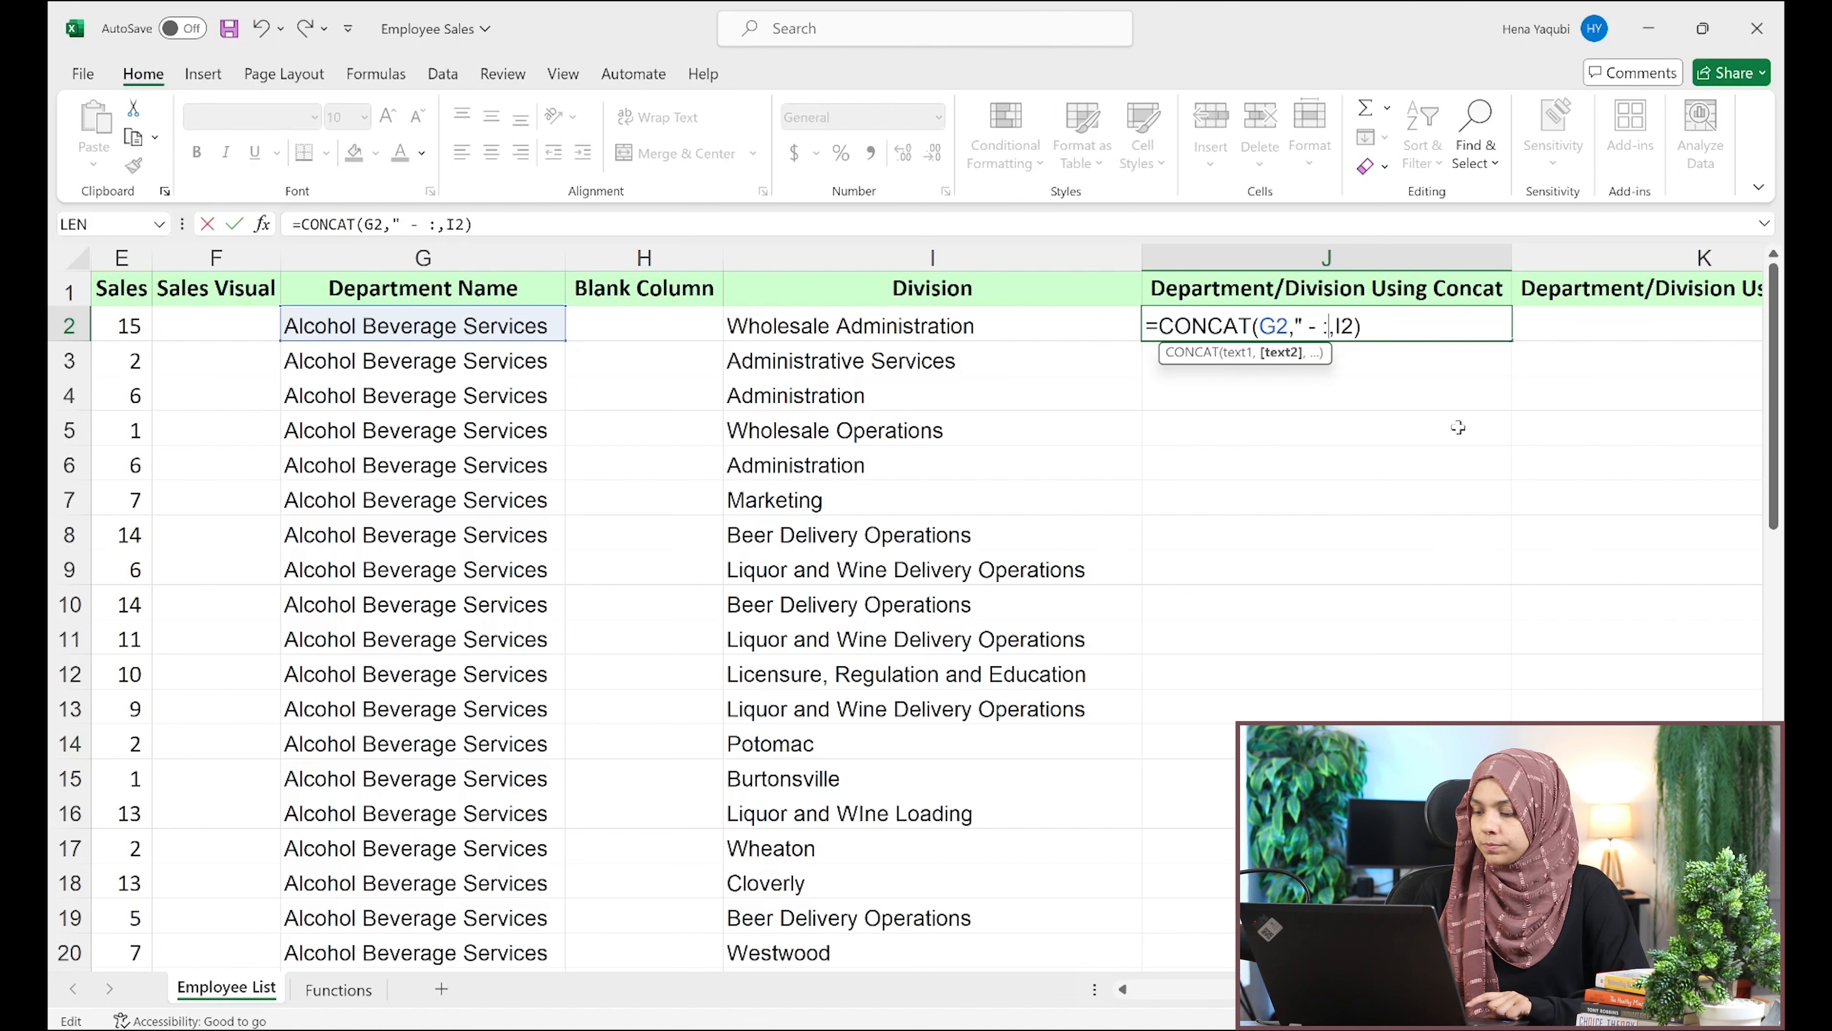
{"action": "key", "text": "BackSpace"}
{"action": "type", "text": "\""}
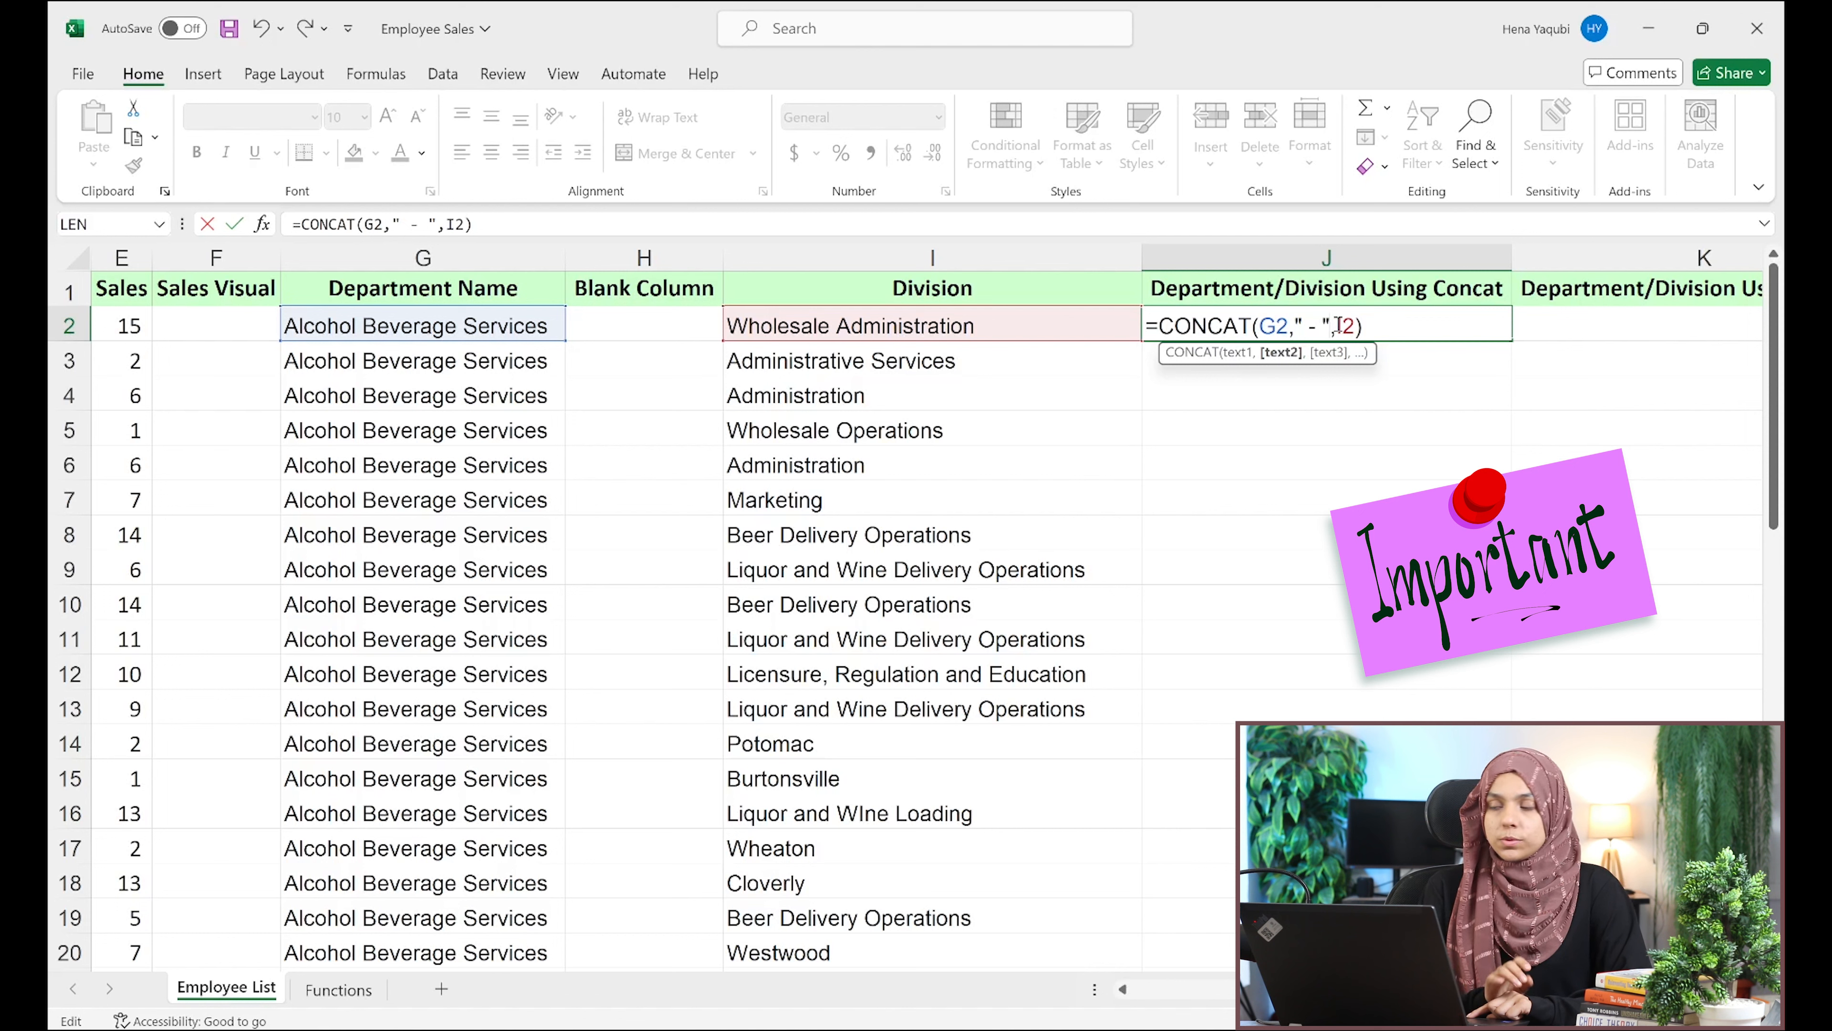
{"action": "key", "text": "Return"}
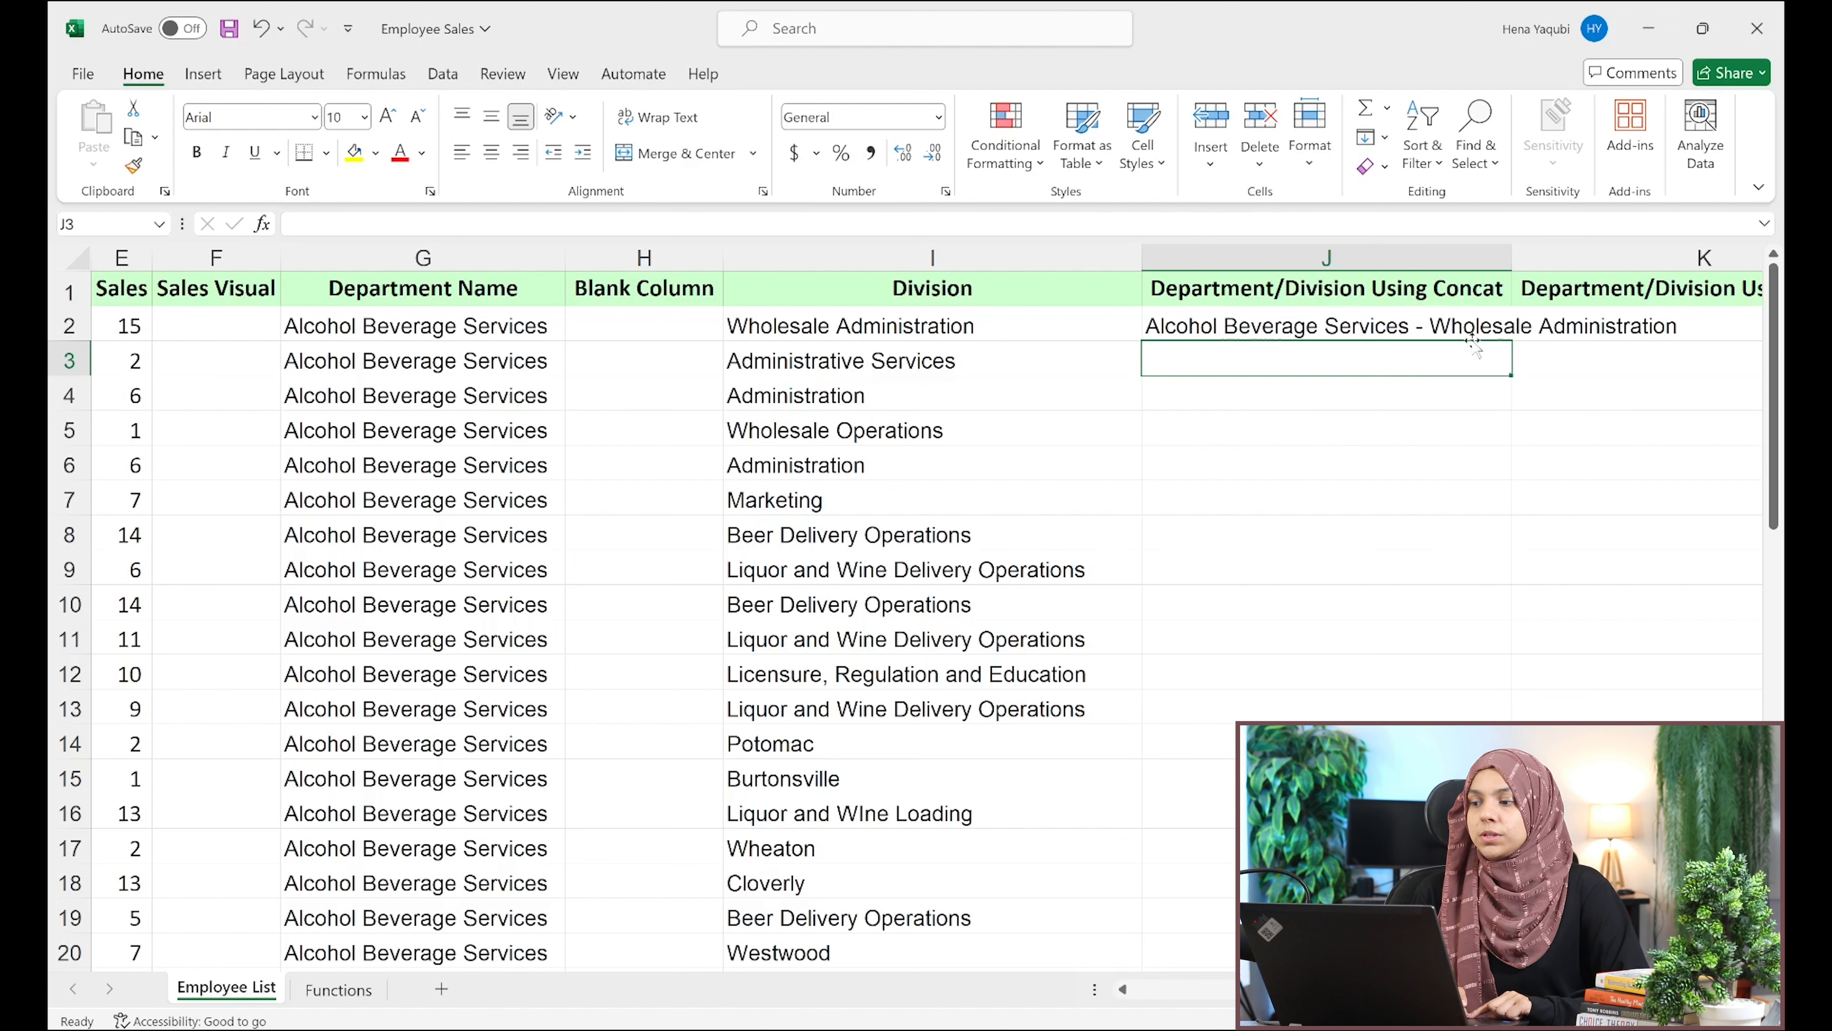
Start a TEXTJOIN formula in cell K2 with " - " as the delimiter
{"action": "scroll", "coordinate": [1655, 330], "scroll_direction": "right", "scroll_amount": 2}
{"action": "double_click", "coordinate": [1658, 331]}
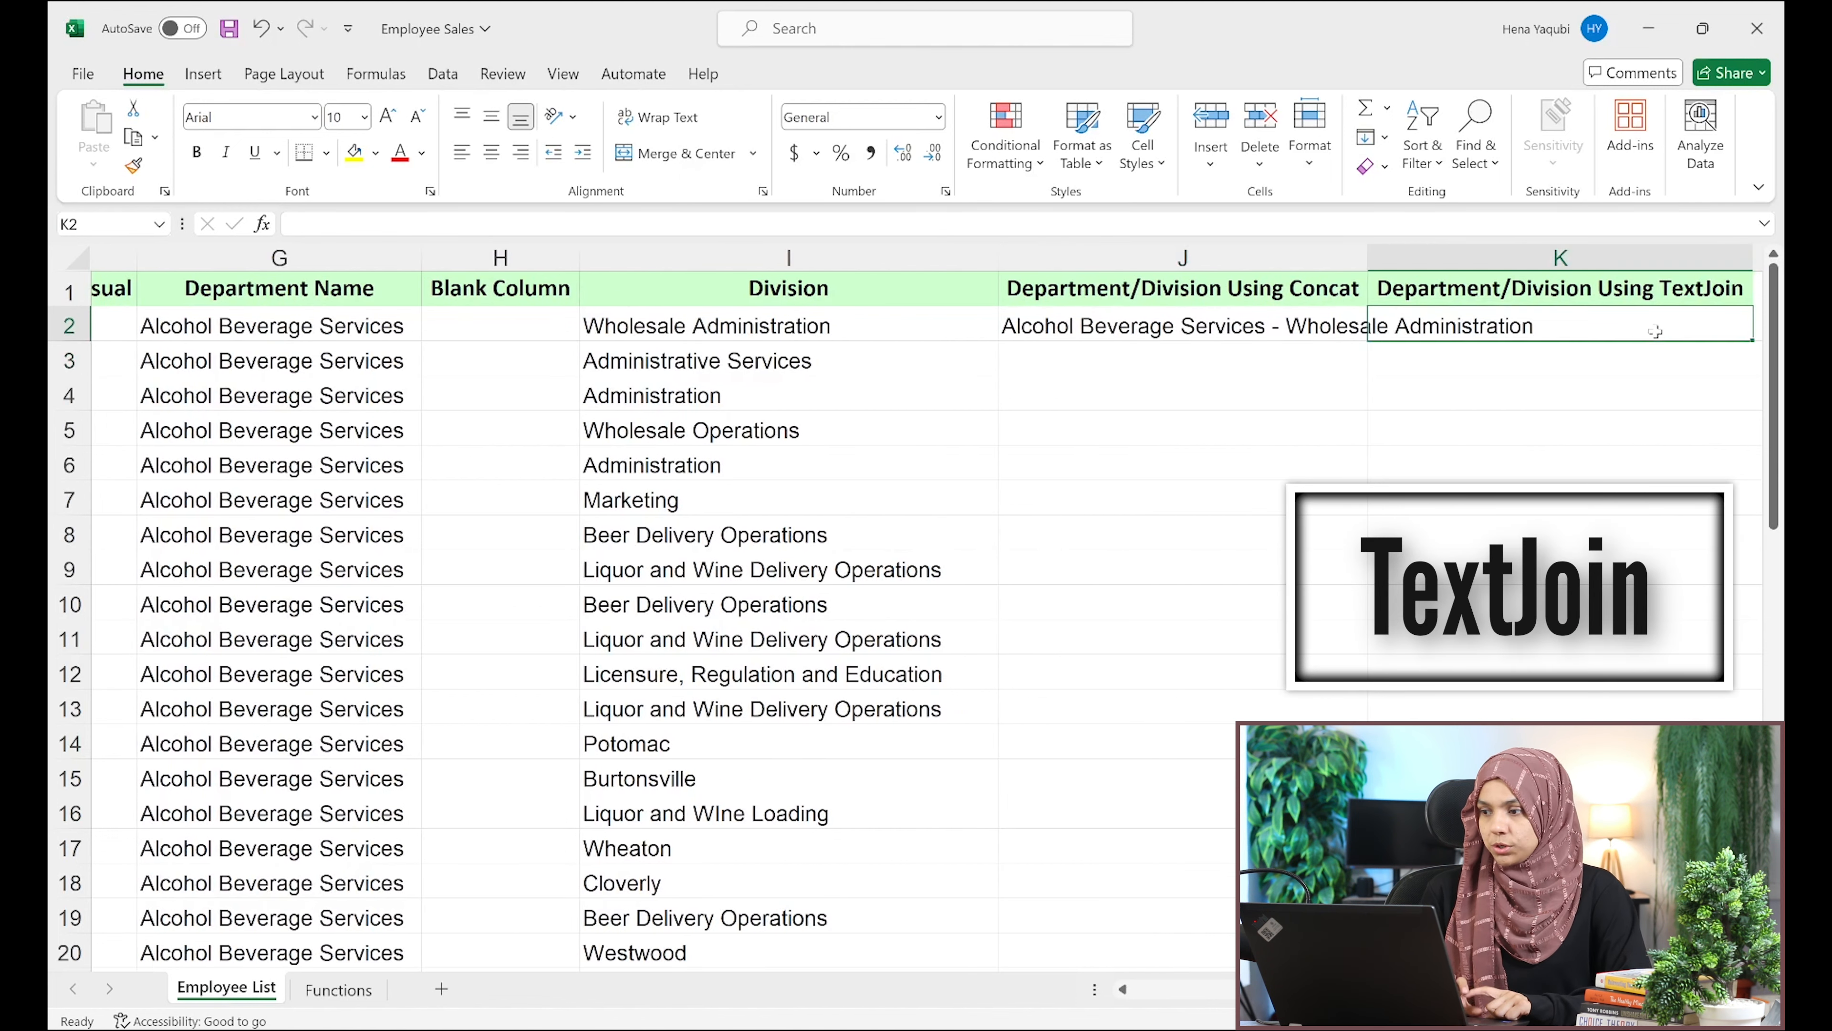
{"action": "type", "text": "=tez"}
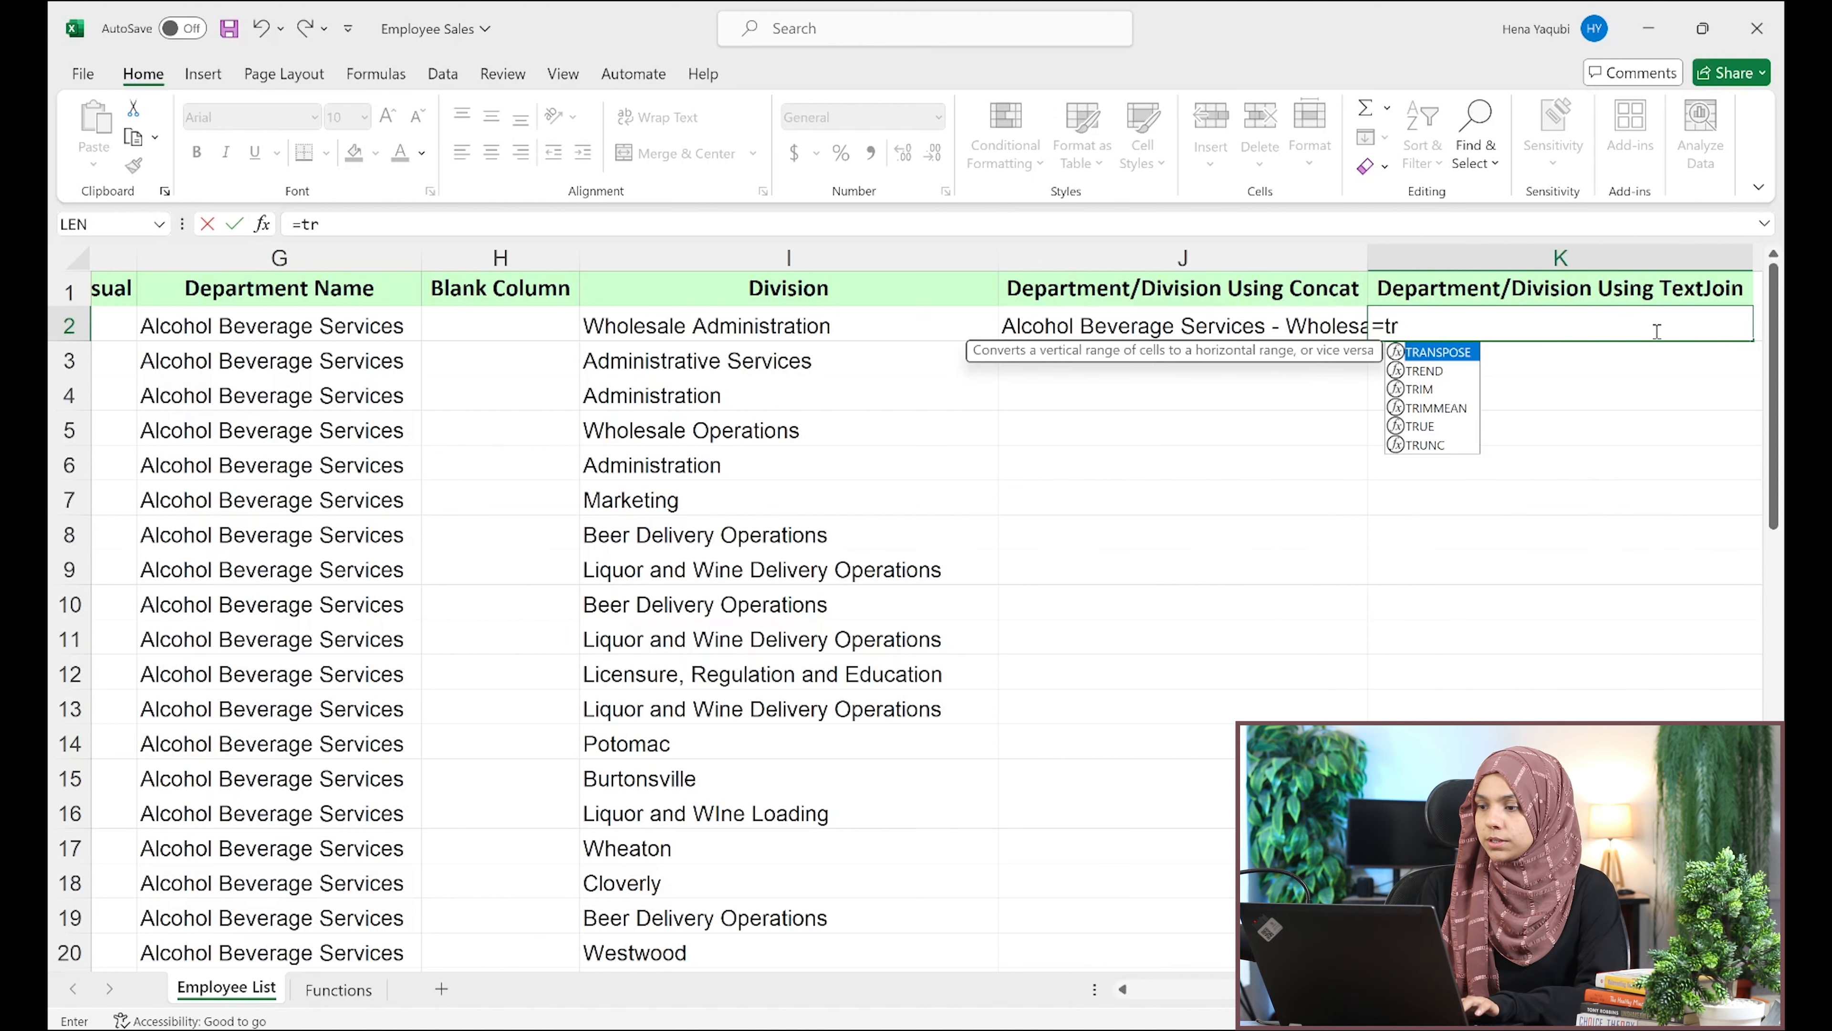
{"action": "key", "text": "BackSpace"}
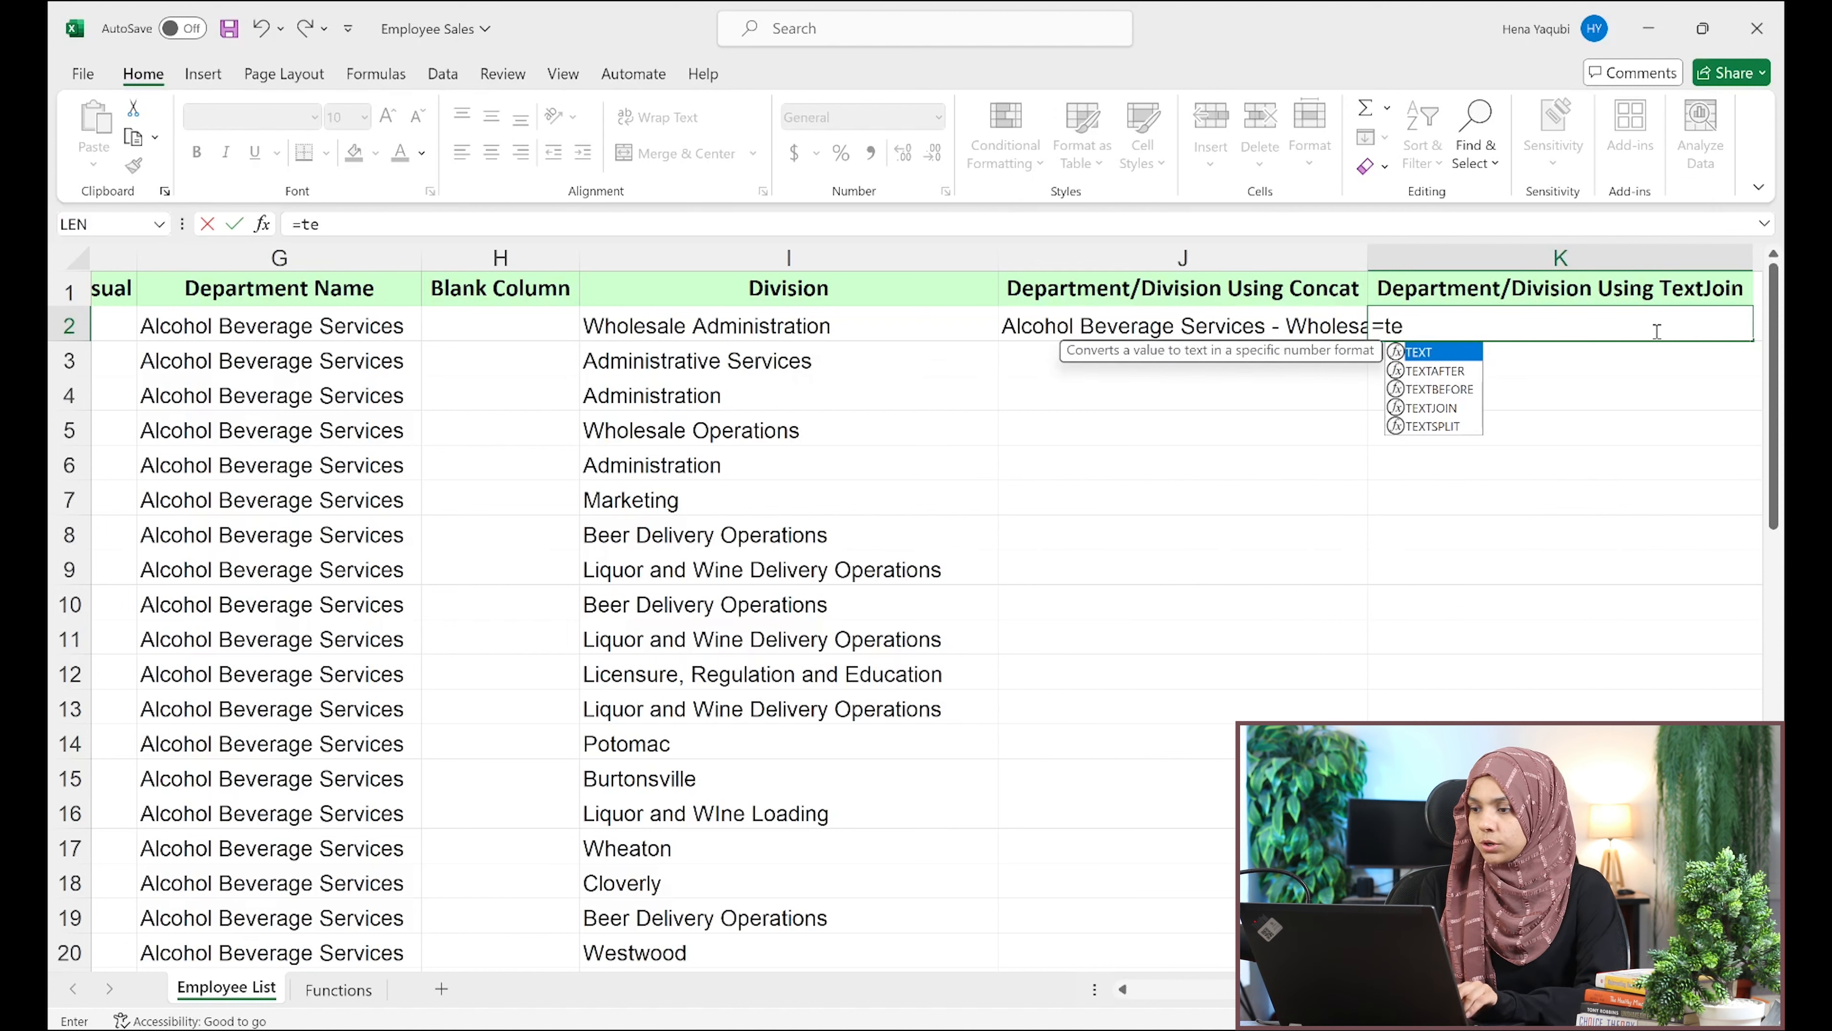
{"action": "type", "text": "xtj"}
{"action": "key", "text": "Tab"}
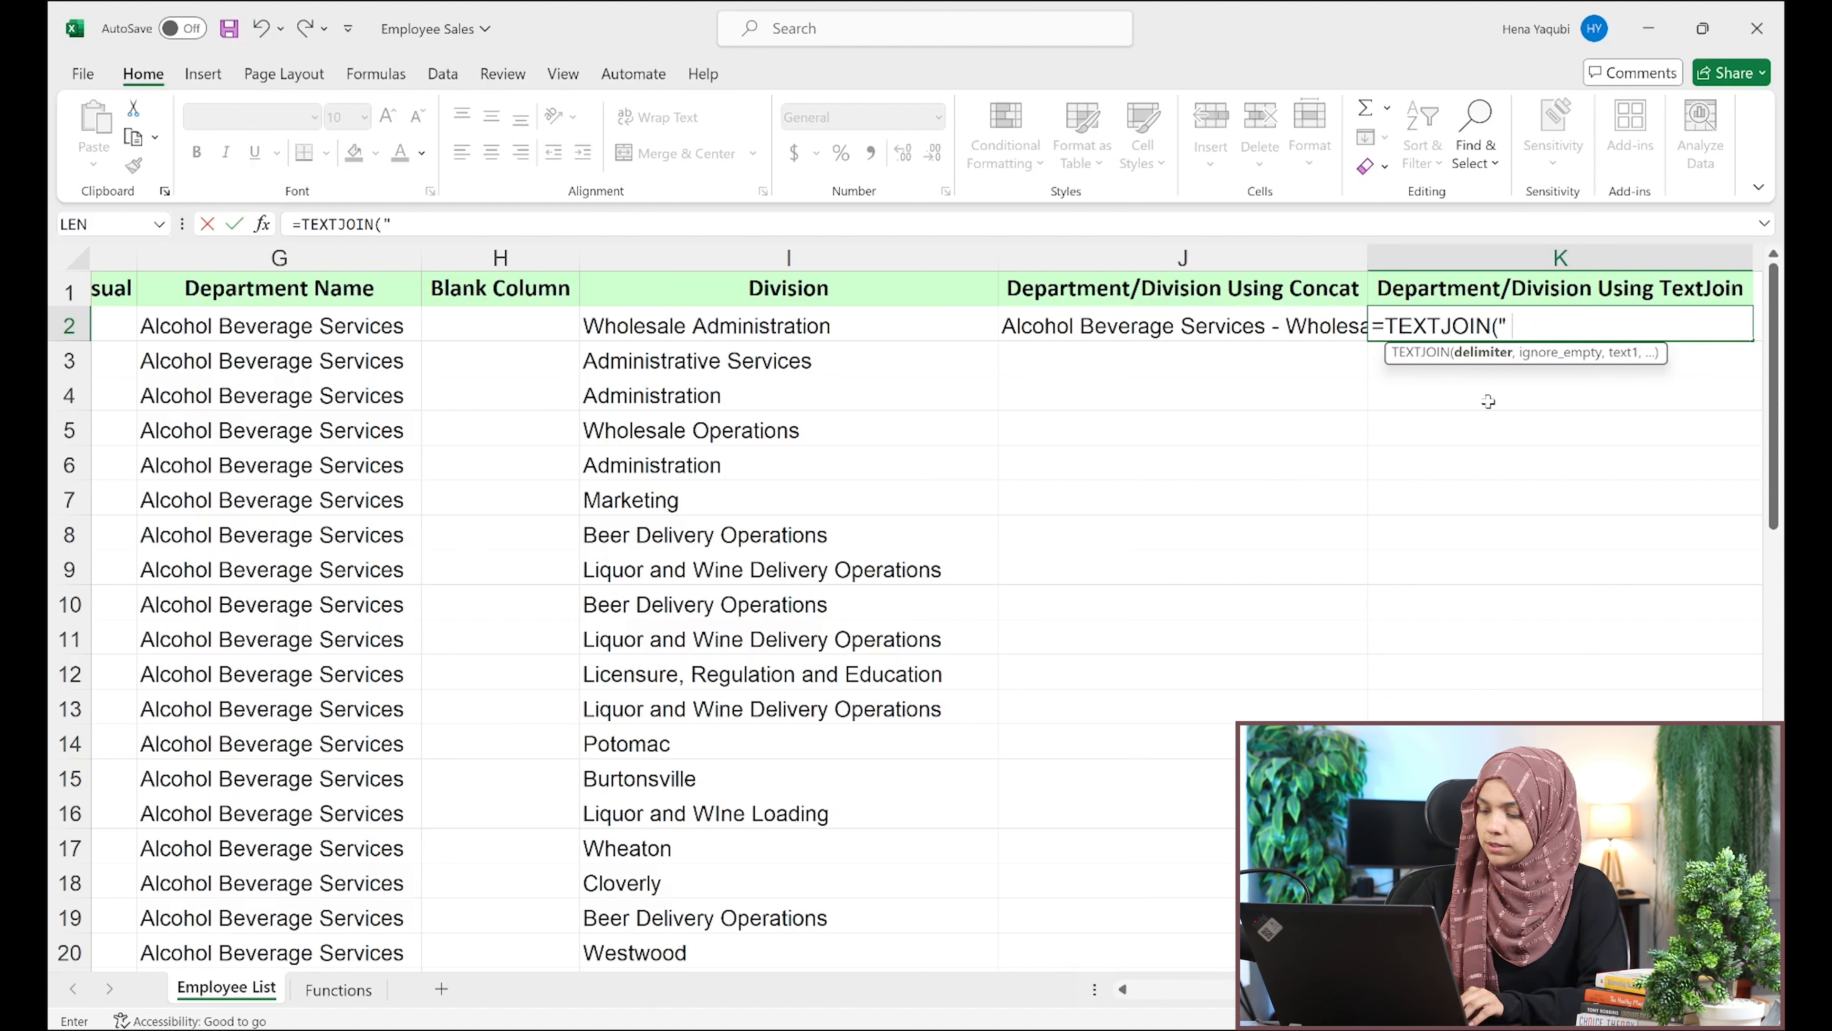
{"action": "type", "text": "-"}
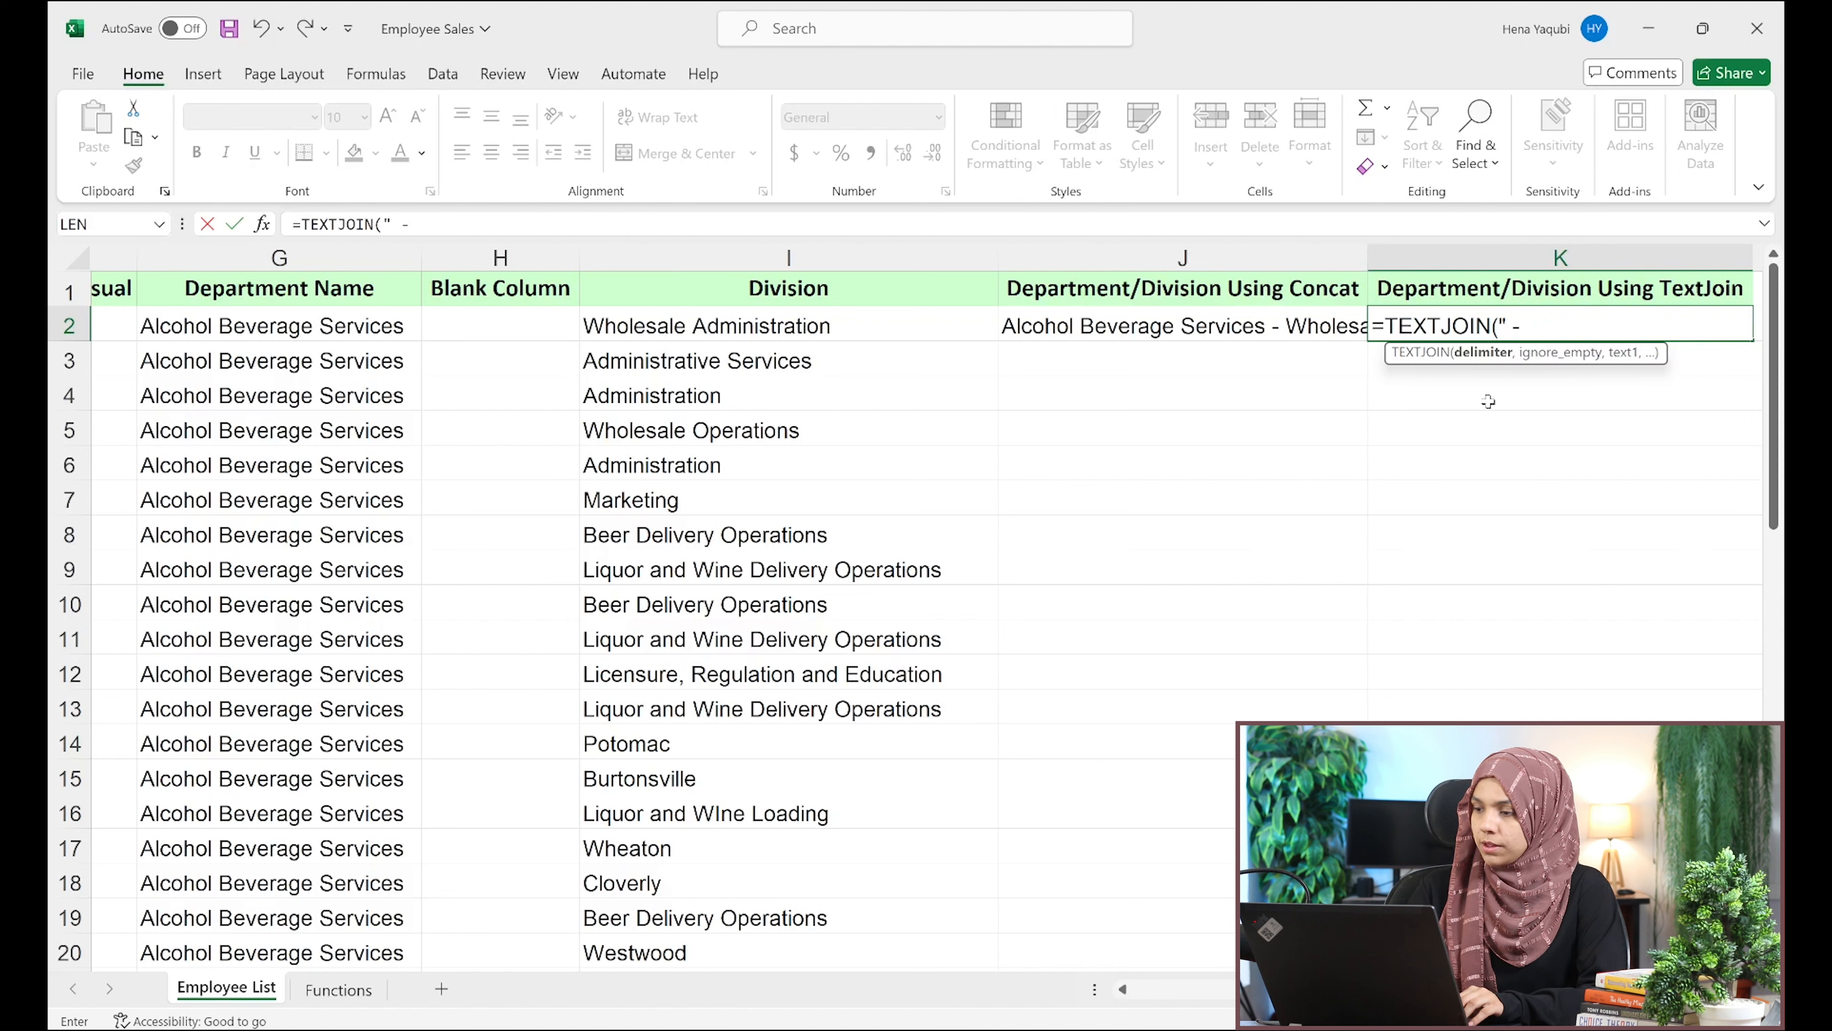
{"action": "type", "text": " \","}
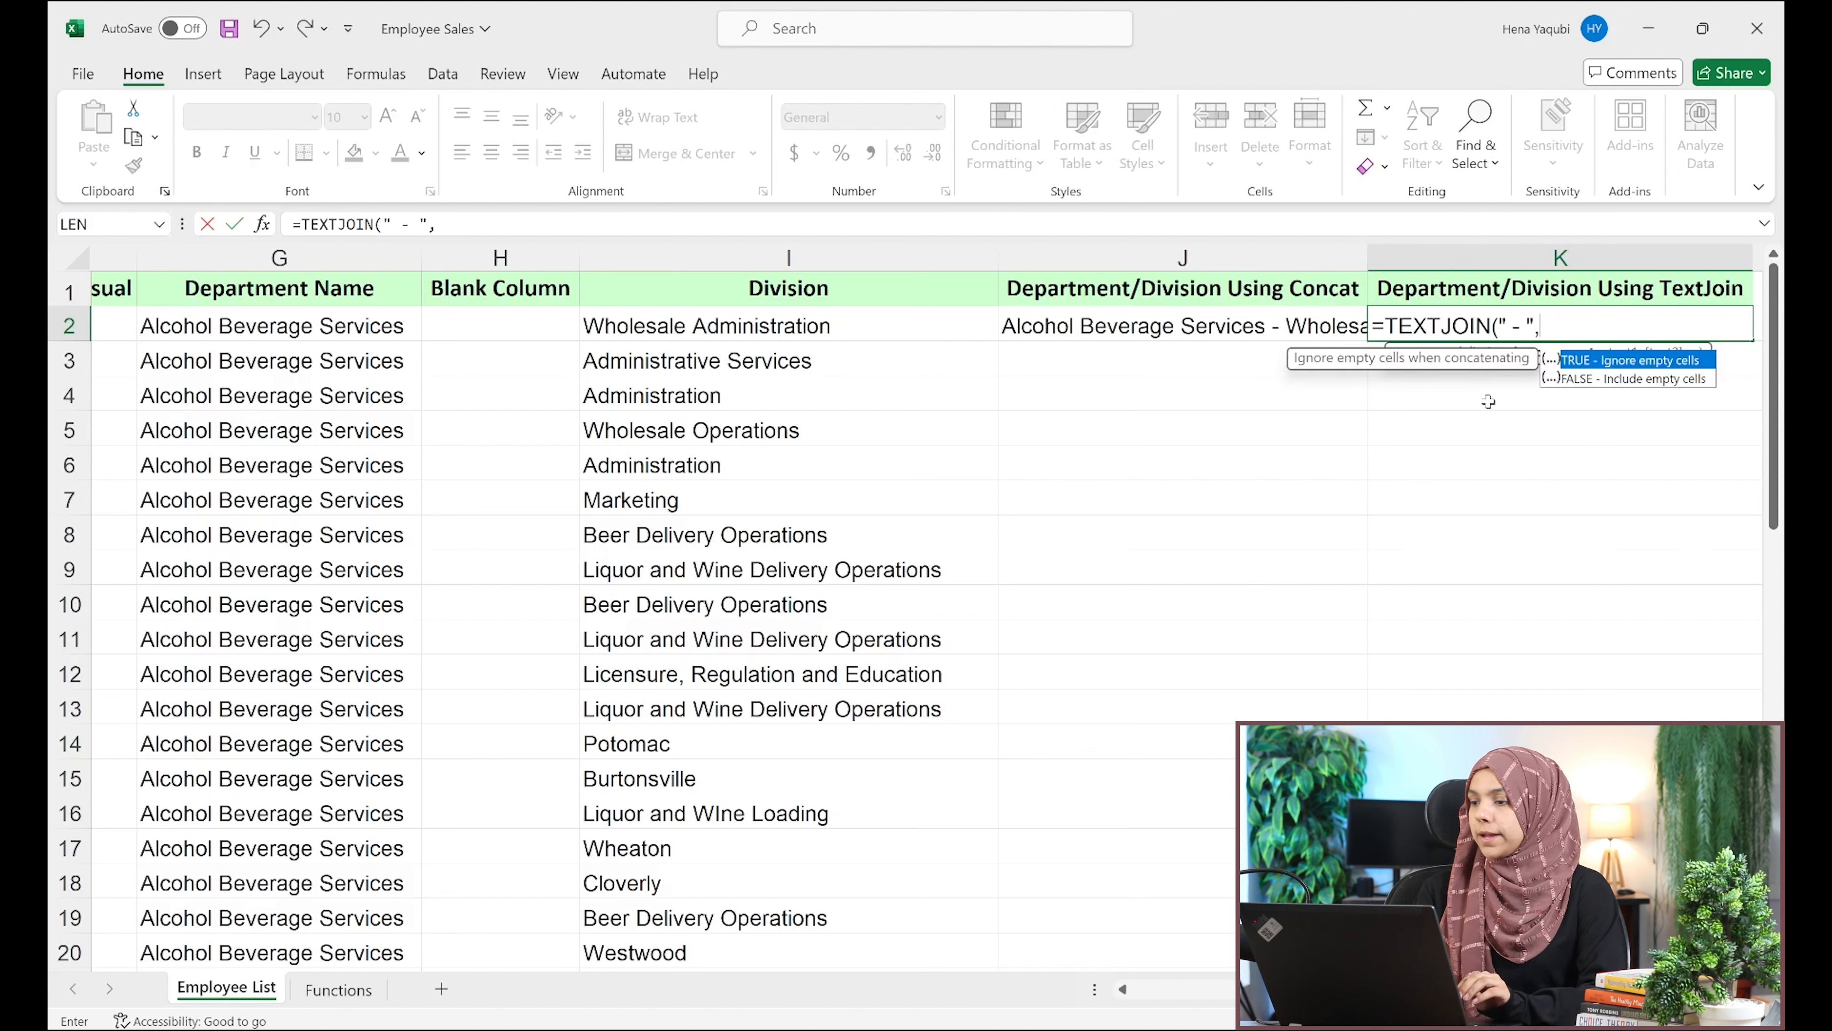
Complete K2's TEXTJOIN formula with FALSE to include empty cells and G2:I2 as the text range
{"action": "left_click", "coordinate": [1591, 330]}
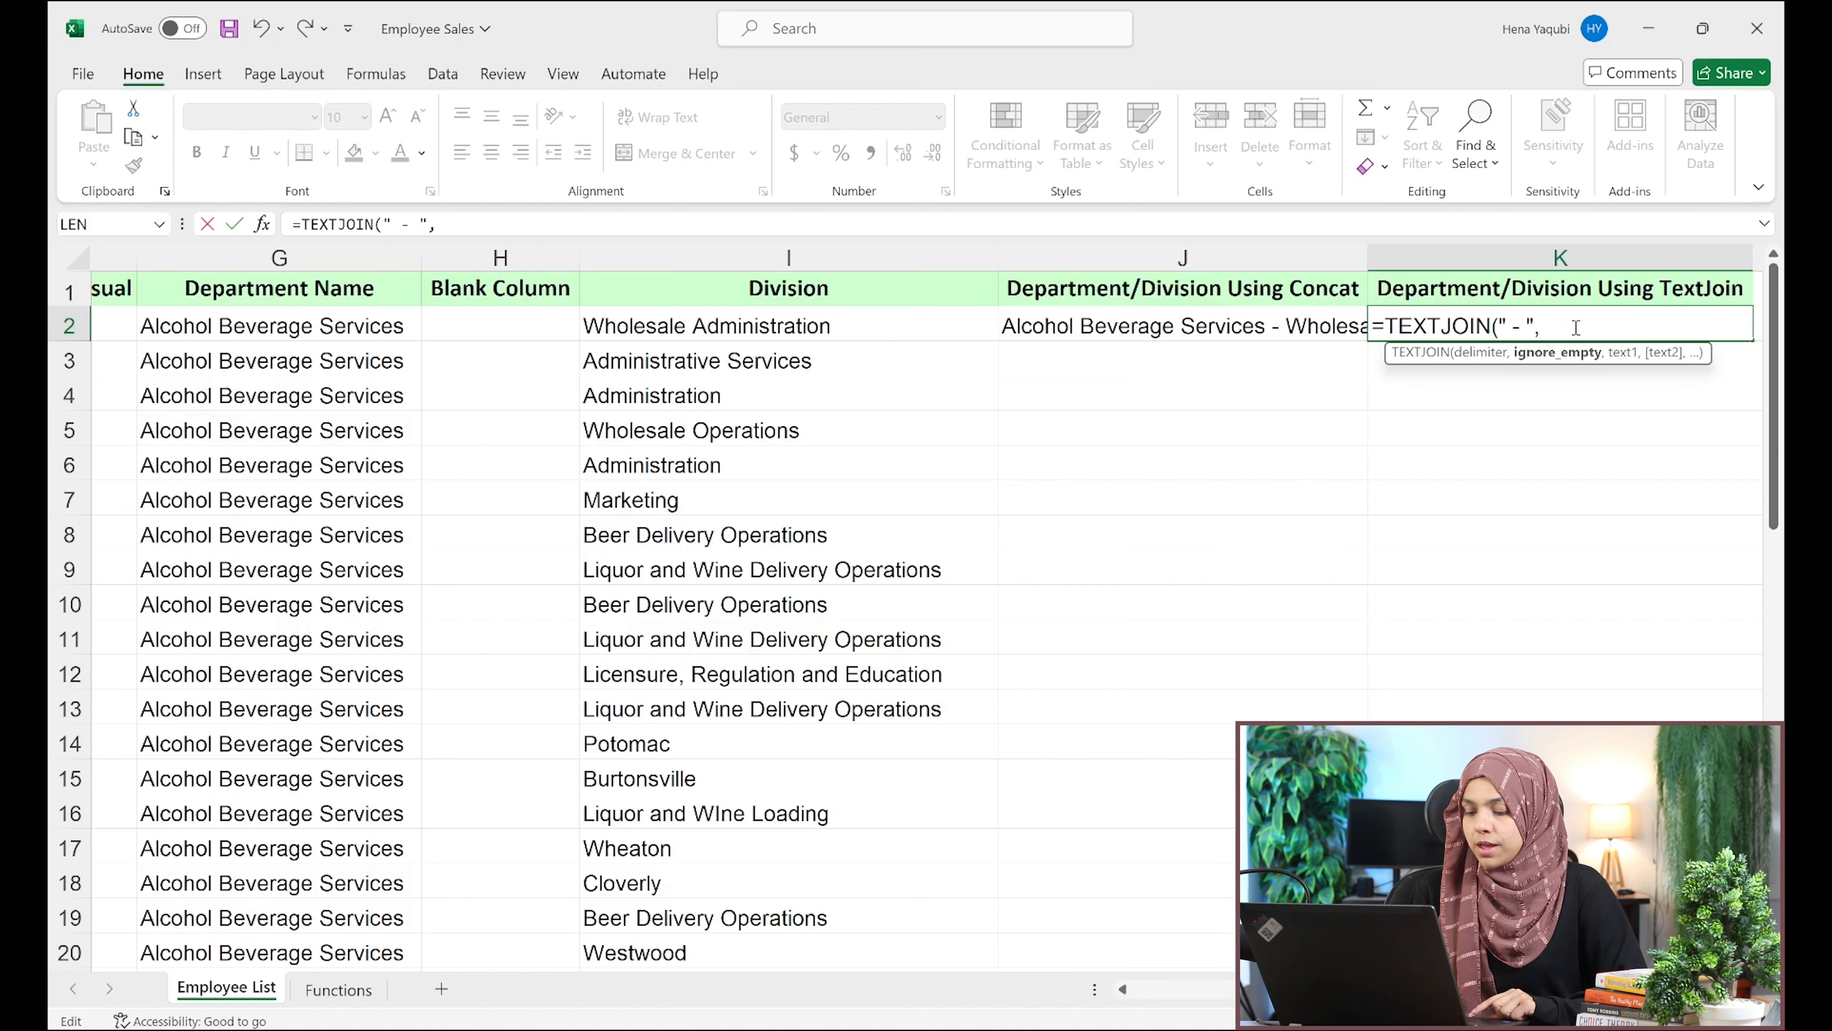
{"action": "type", "text": "t"}
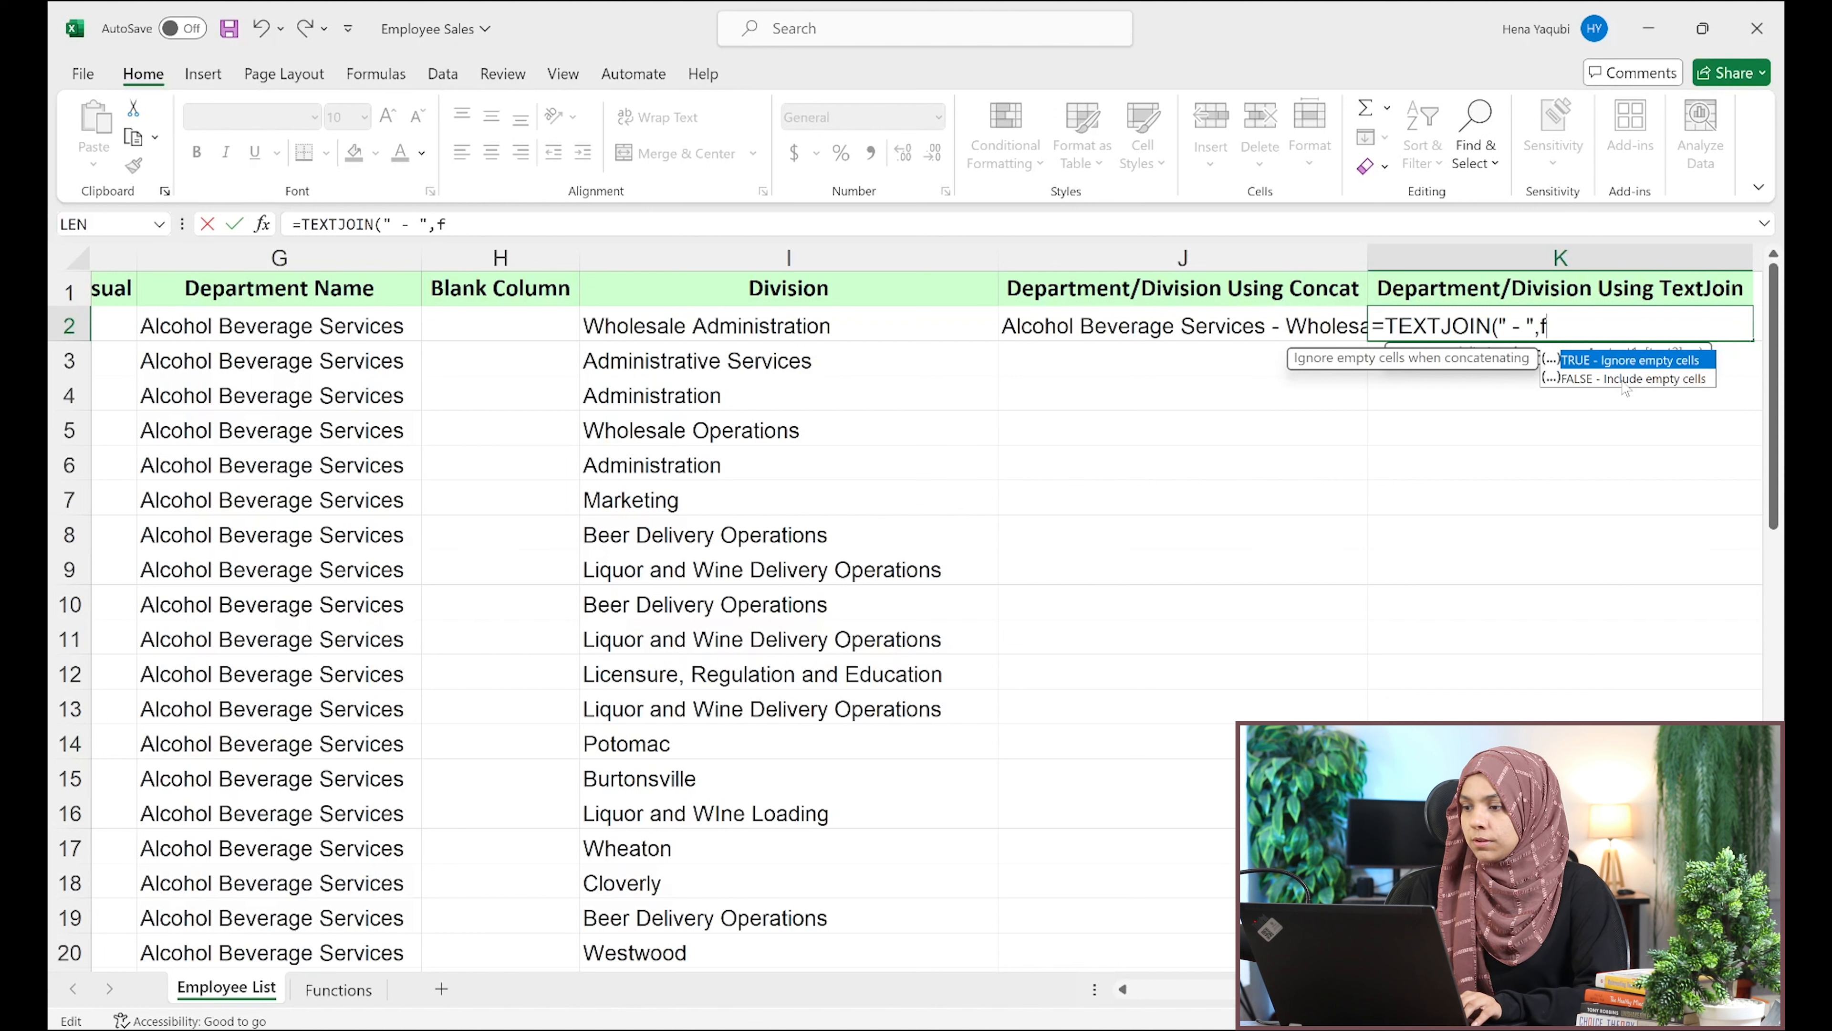
{"action": "double_click", "coordinate": [1625, 380]}
{"action": "type", "text": ","}
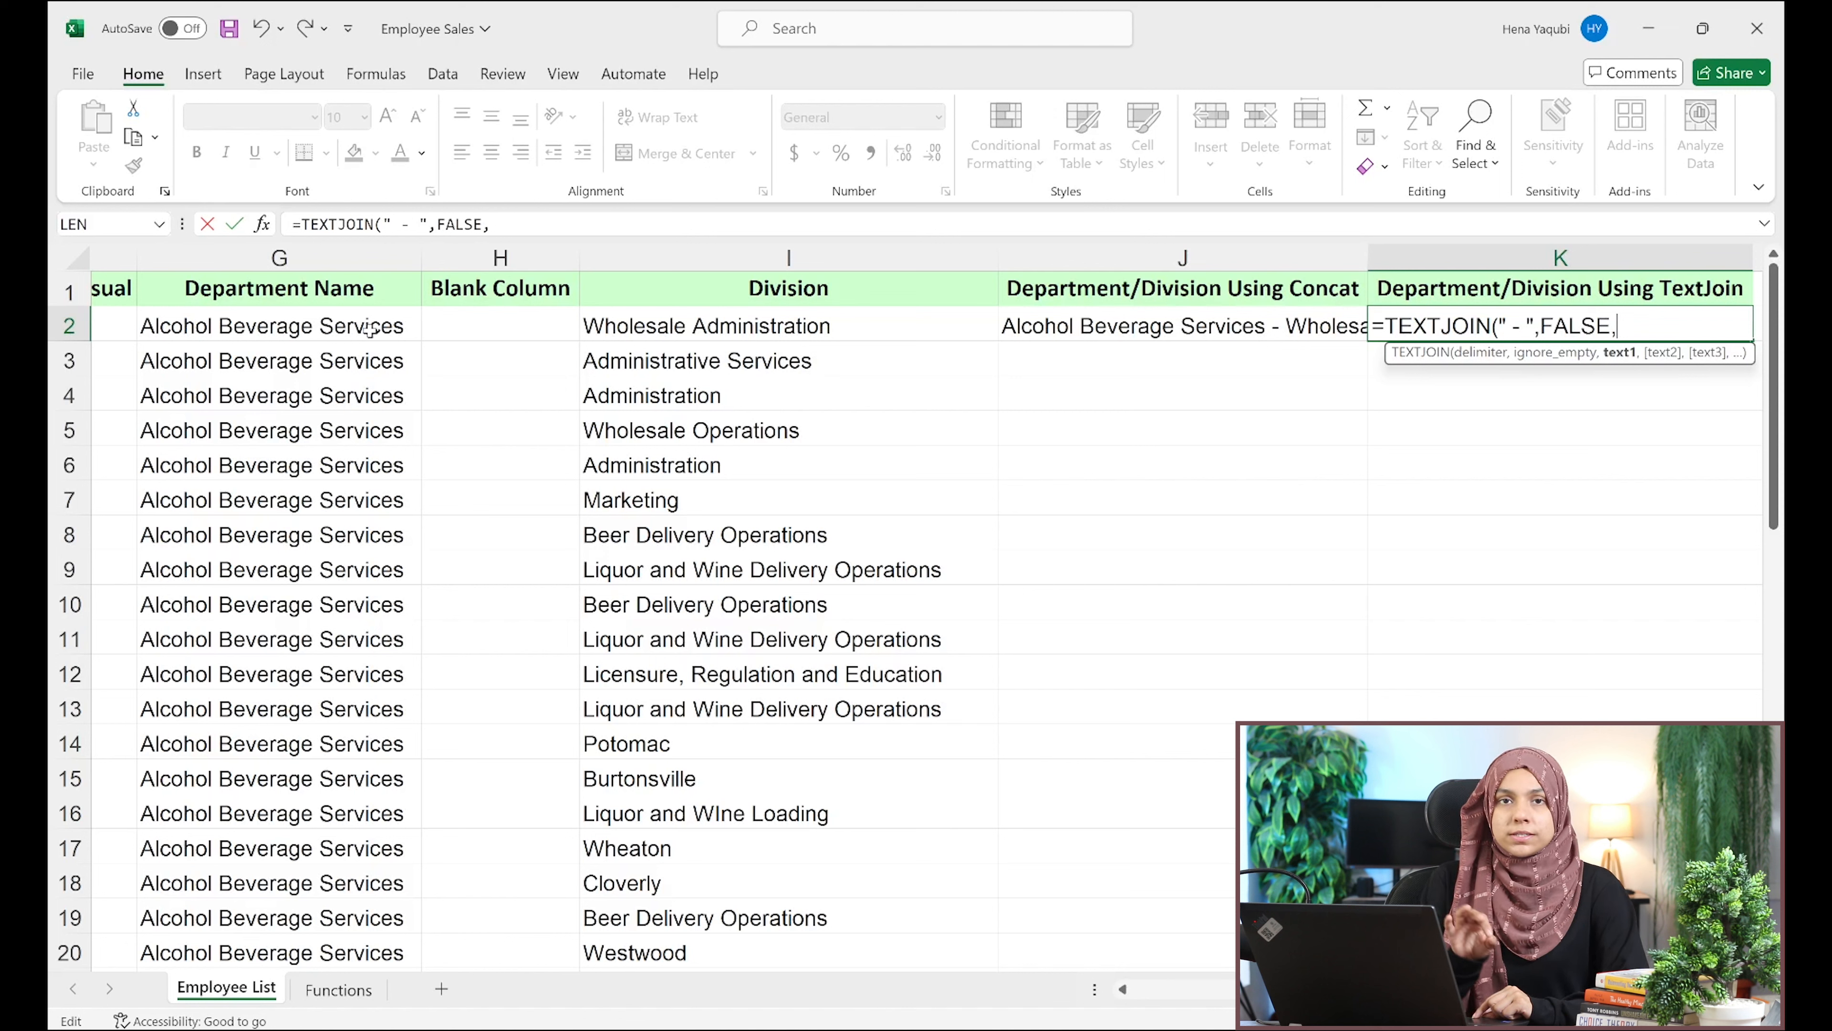
{"action": "left_click", "coordinate": [351, 327]}
{"action": "left_click_drag", "start_coordinate": [351, 327], "coordinate": [762, 325]}
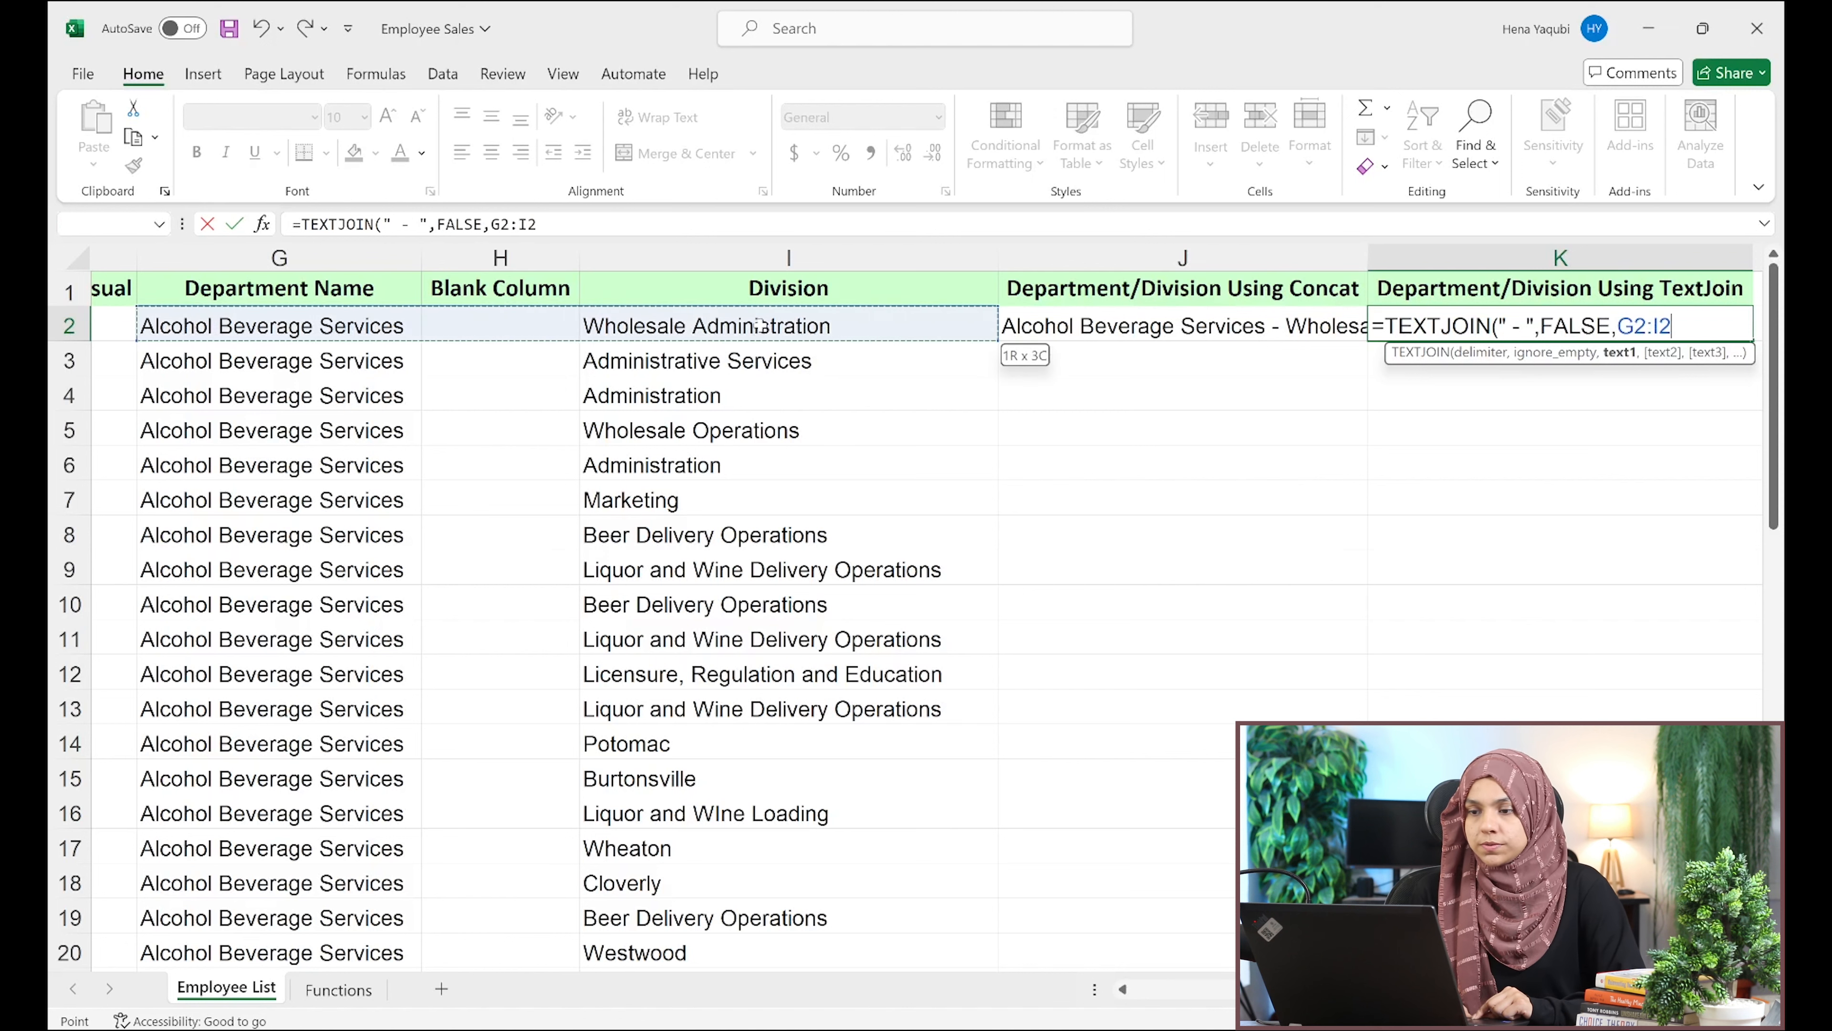
{"action": "type", "text": ")"}
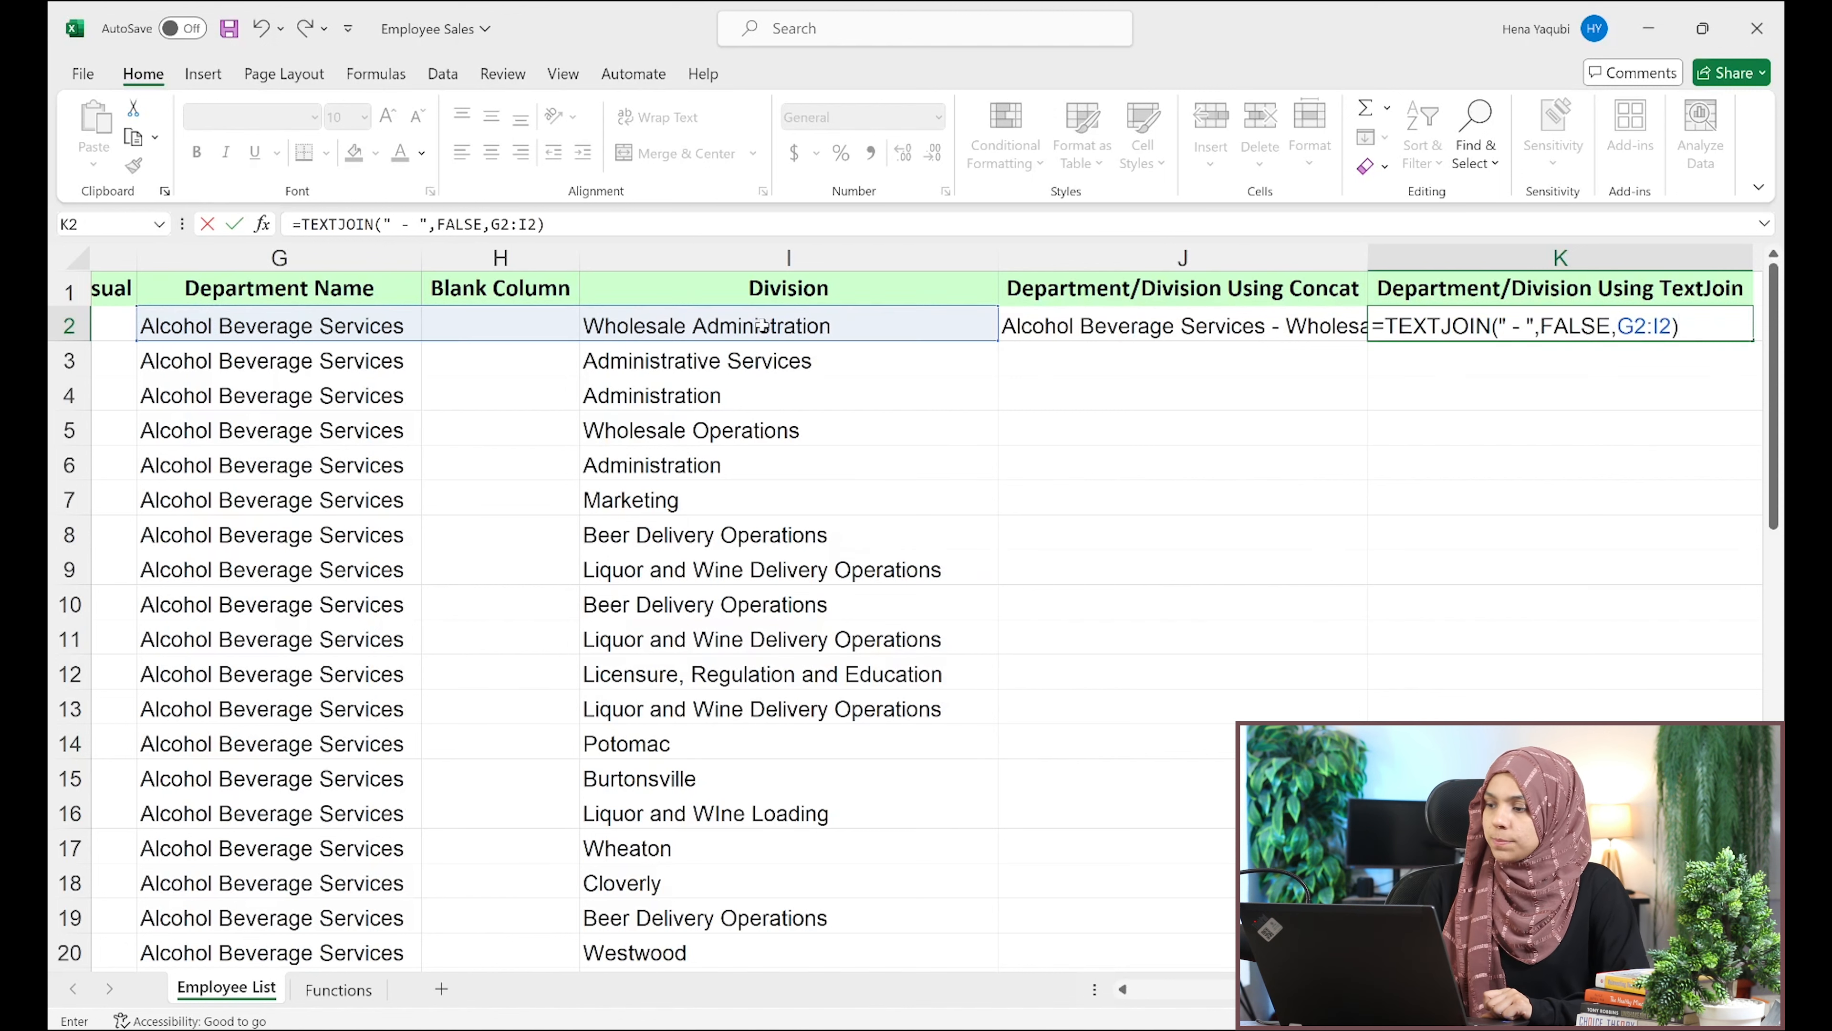
{"action": "key", "text": "Return"}
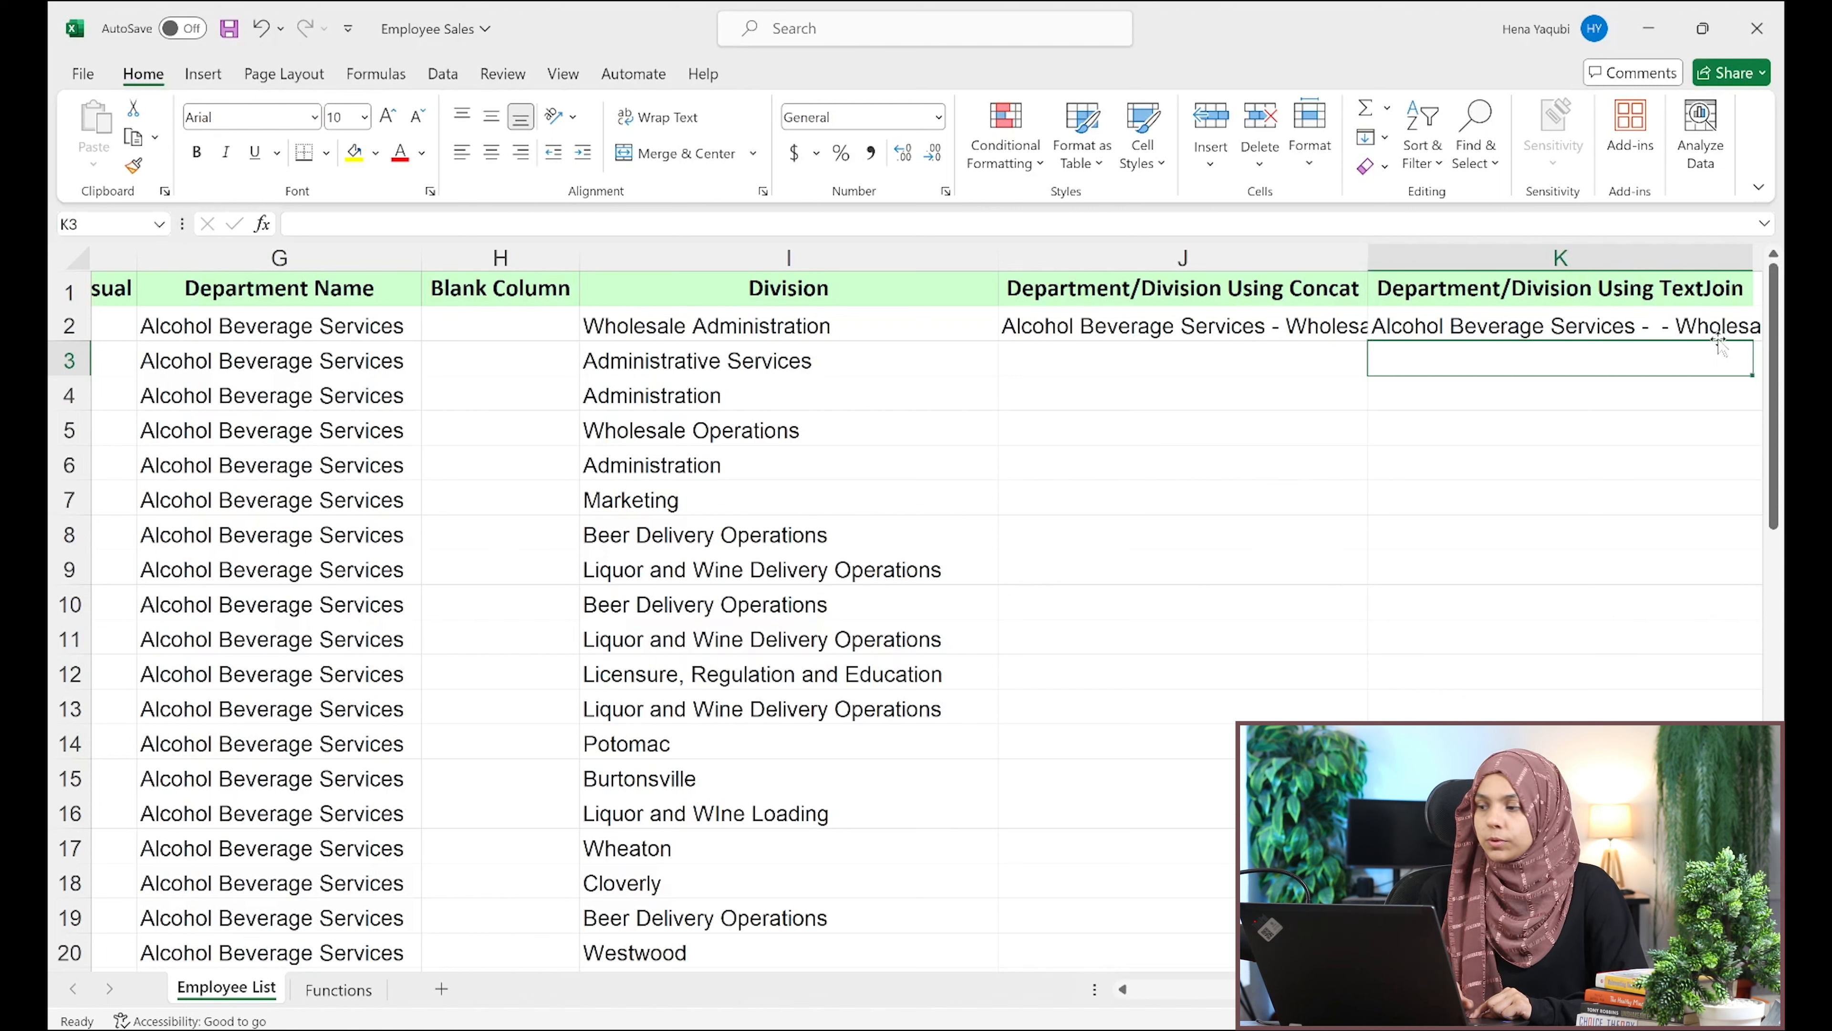
Change the ignore_empty argument of K2's TEXTJOIN formula to TRUE so empty cells are skipped
{"action": "double_click", "coordinate": [1686, 327]}
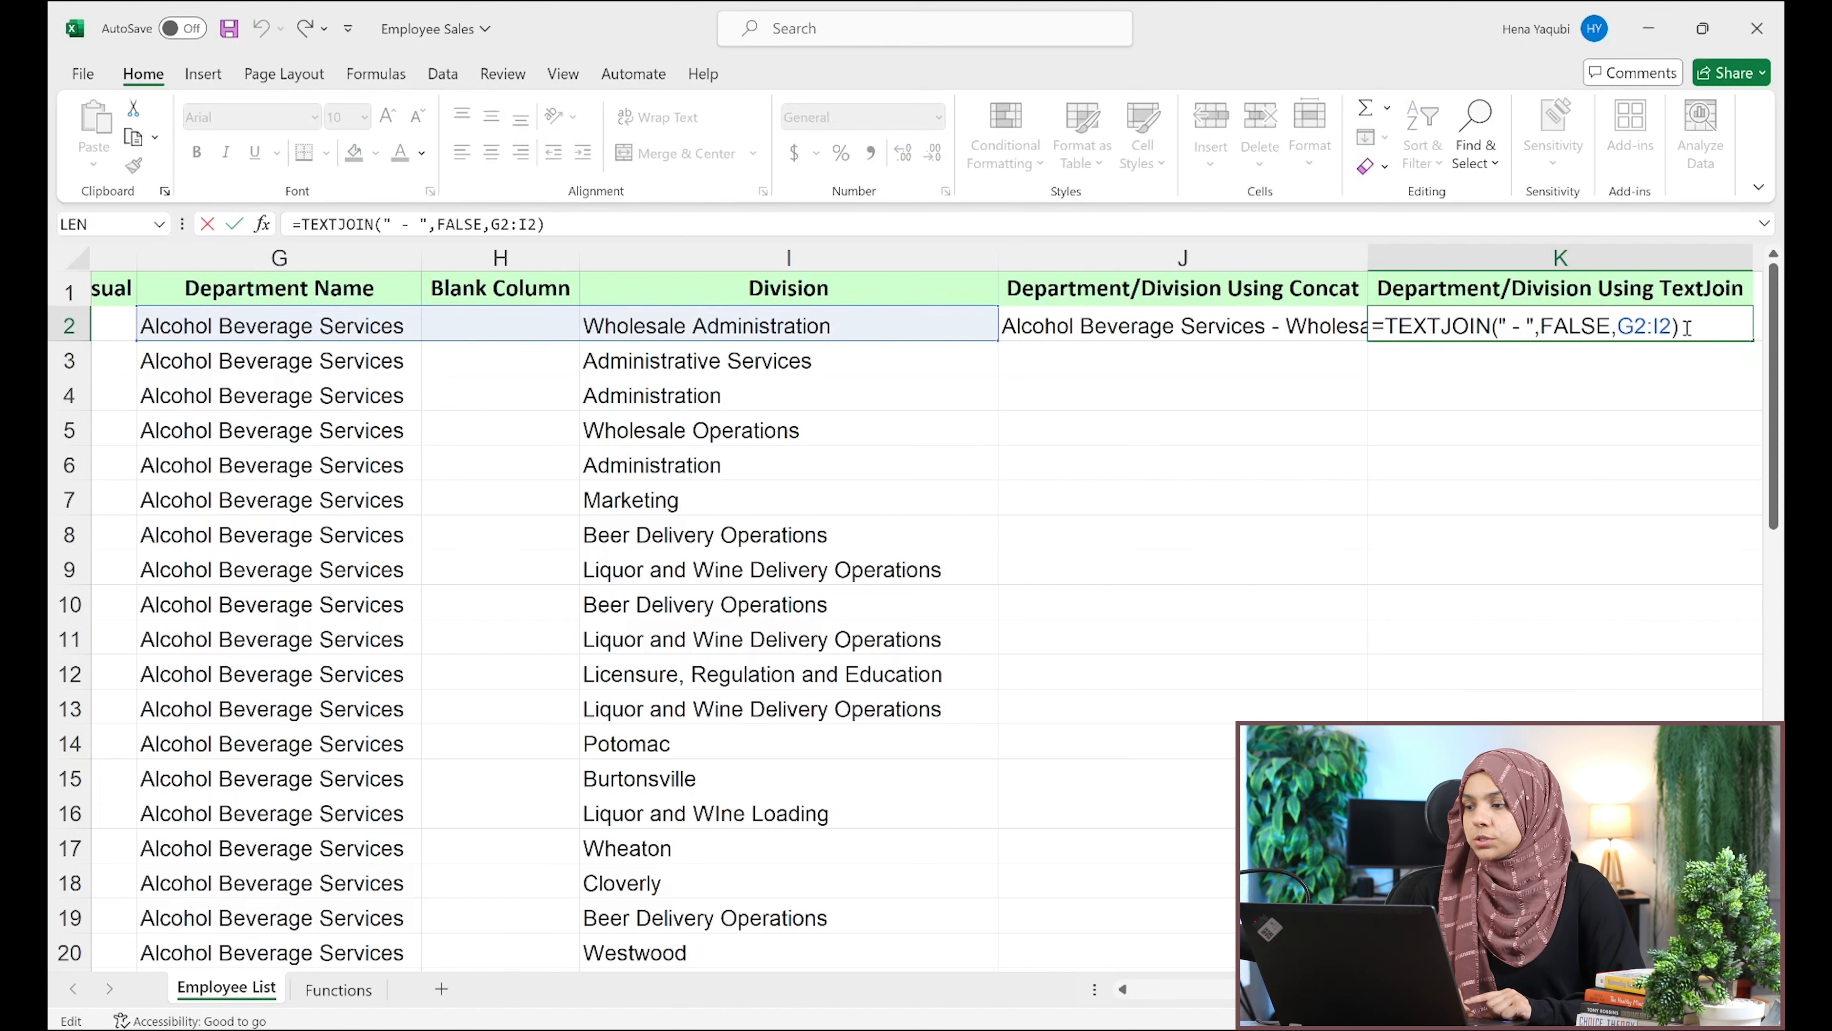
{"action": "double_click", "coordinate": [1578, 326]}
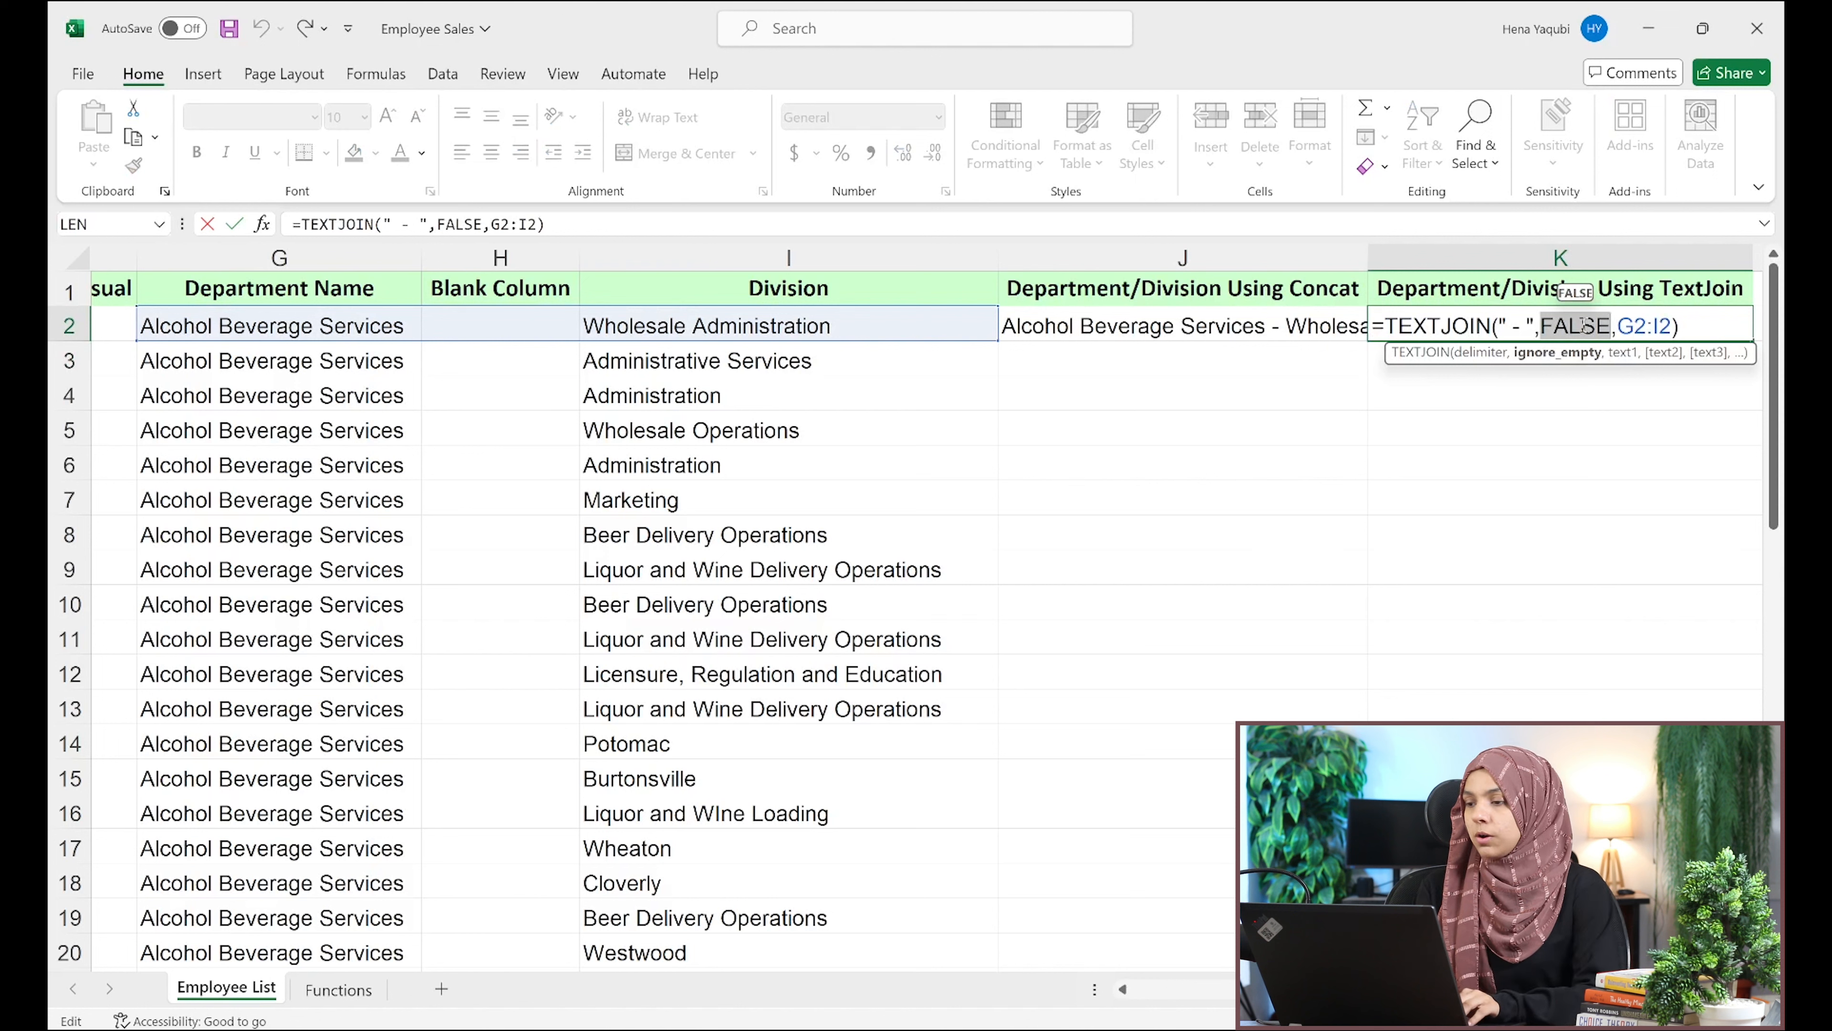
{"action": "type", "text": "t"}
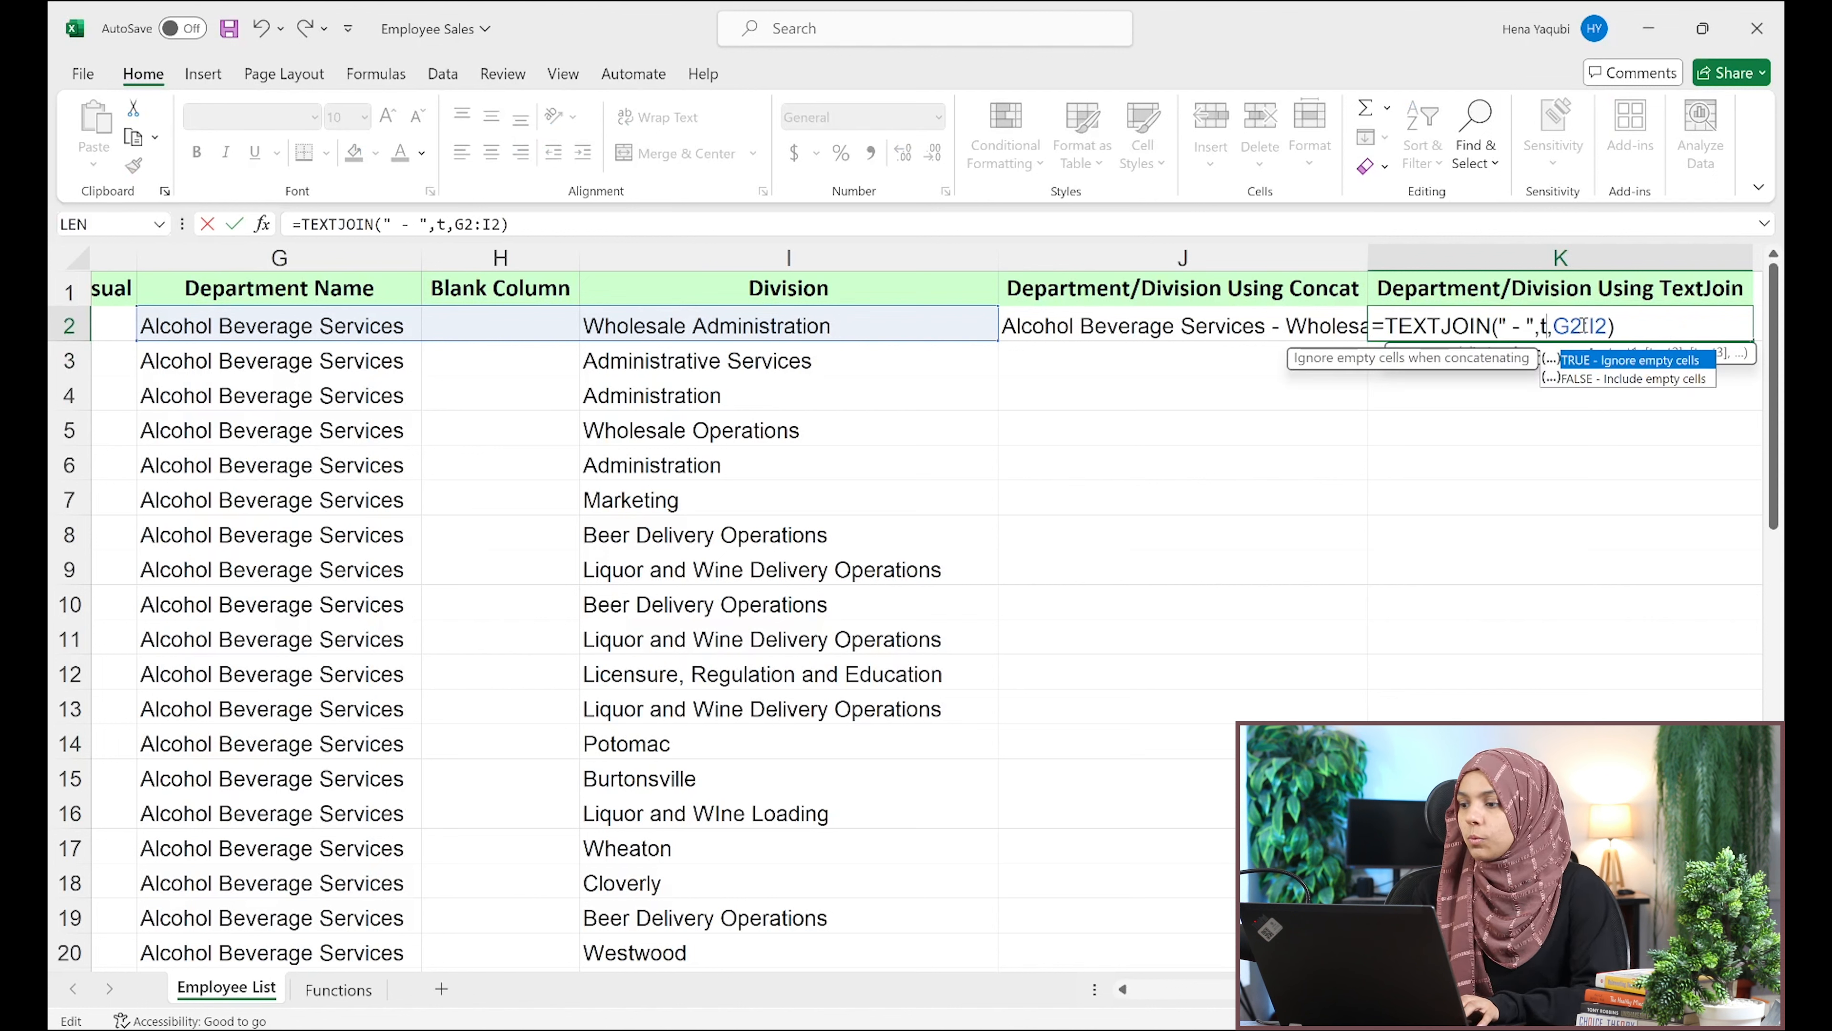
{"action": "double_click", "coordinate": [1694, 363]}
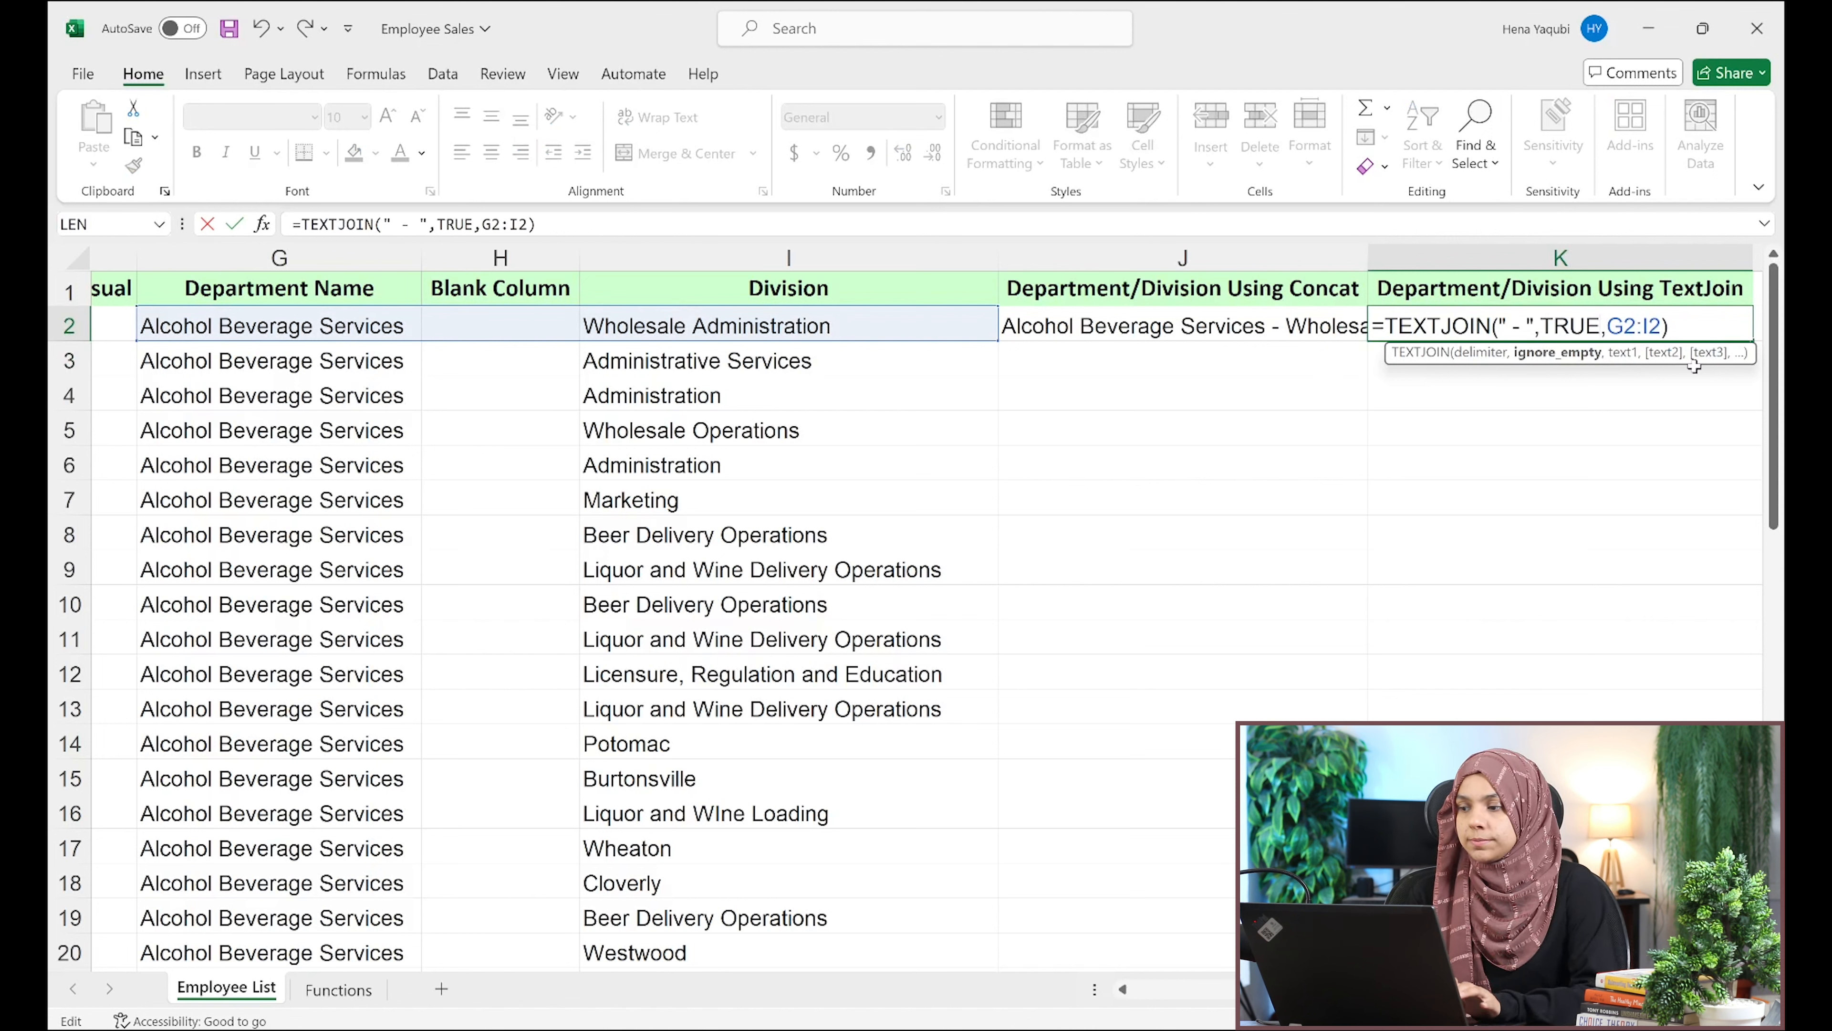
{"action": "key", "text": "Return"}
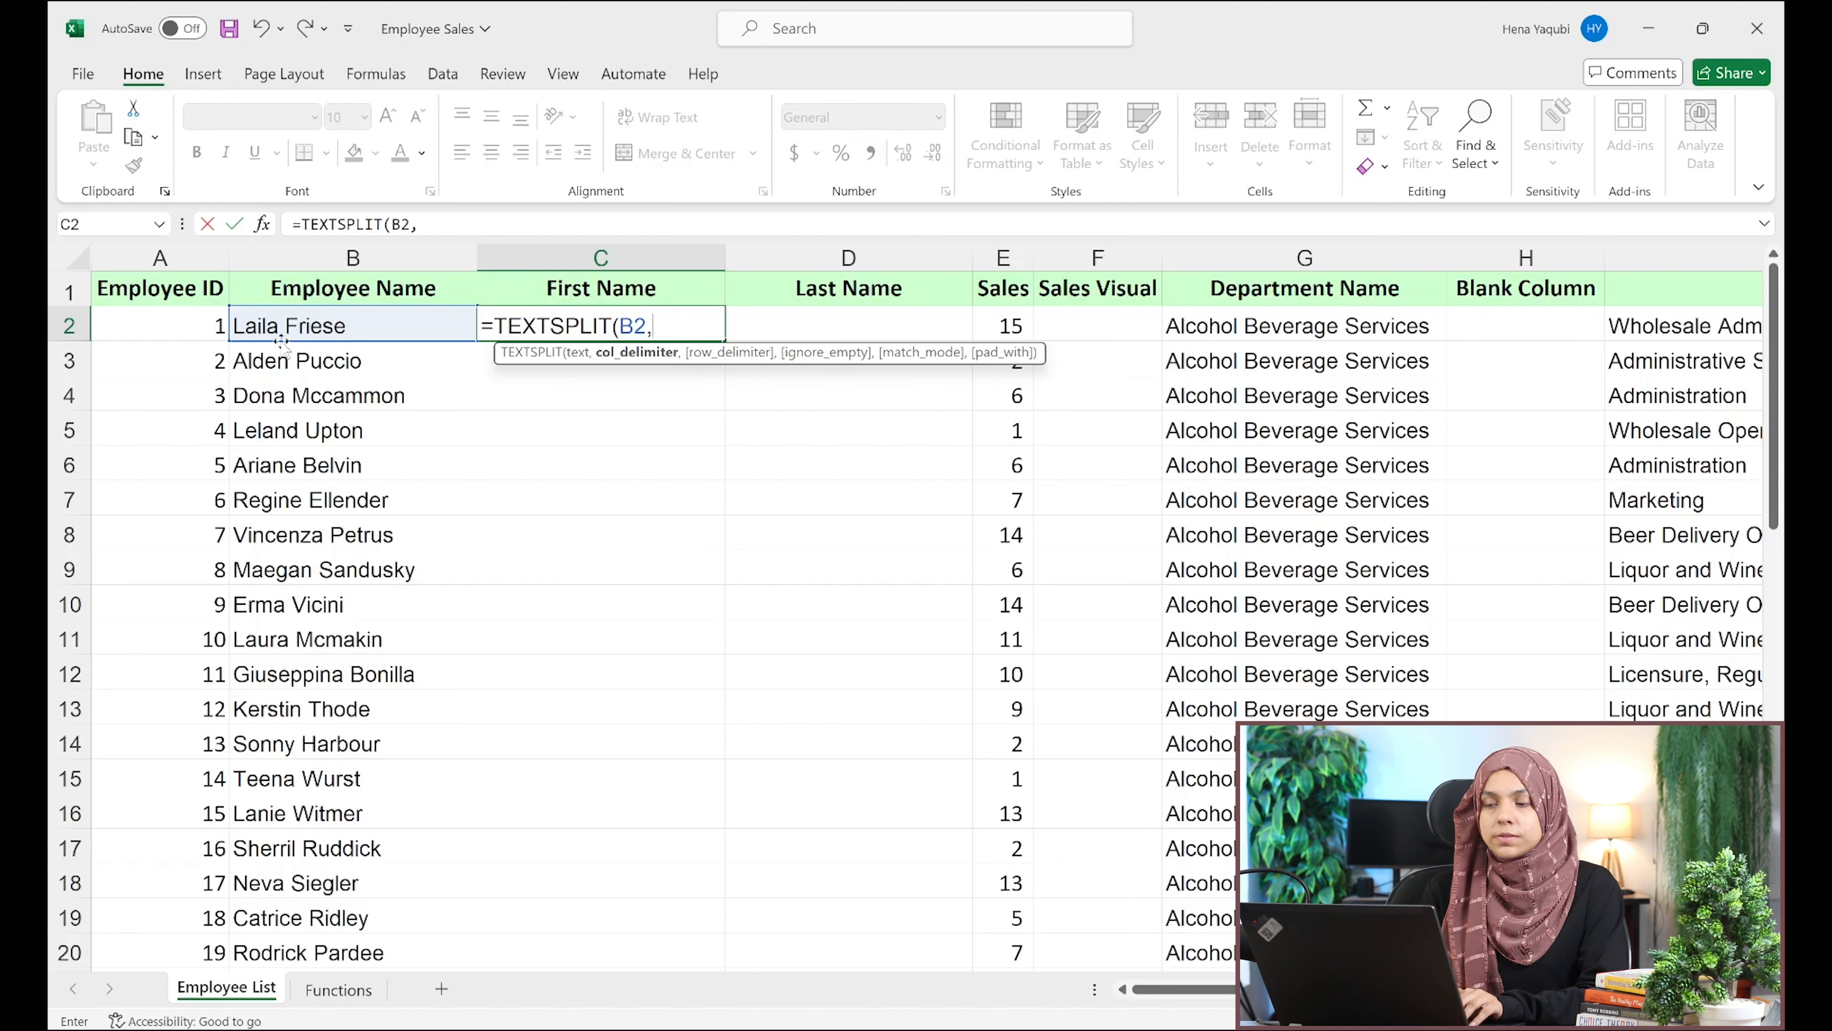
Complete the TEXTSPLIT formula in C2 with a space as the column delimiter, giving =TEXTSPLIT(B2," ")
{"action": "type", "text": "\""}
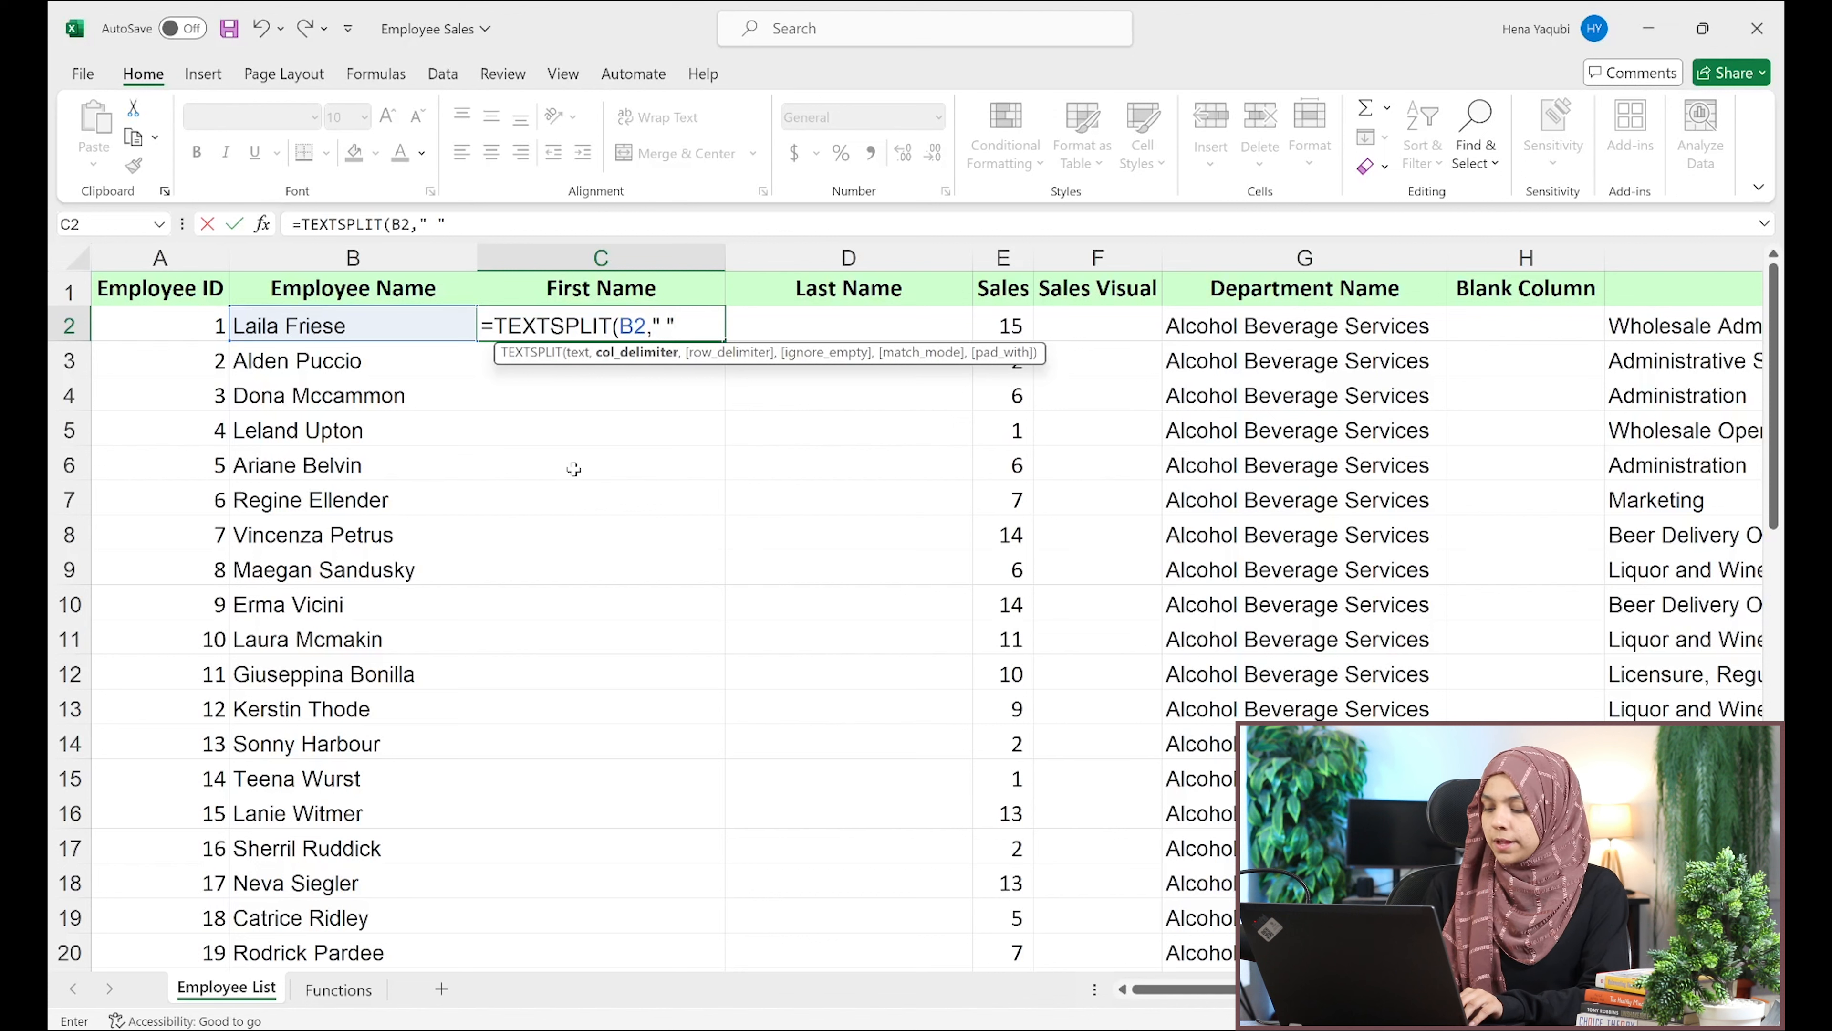
{"action": "type", "text": " \")"}
{"action": "key", "text": "Return"}
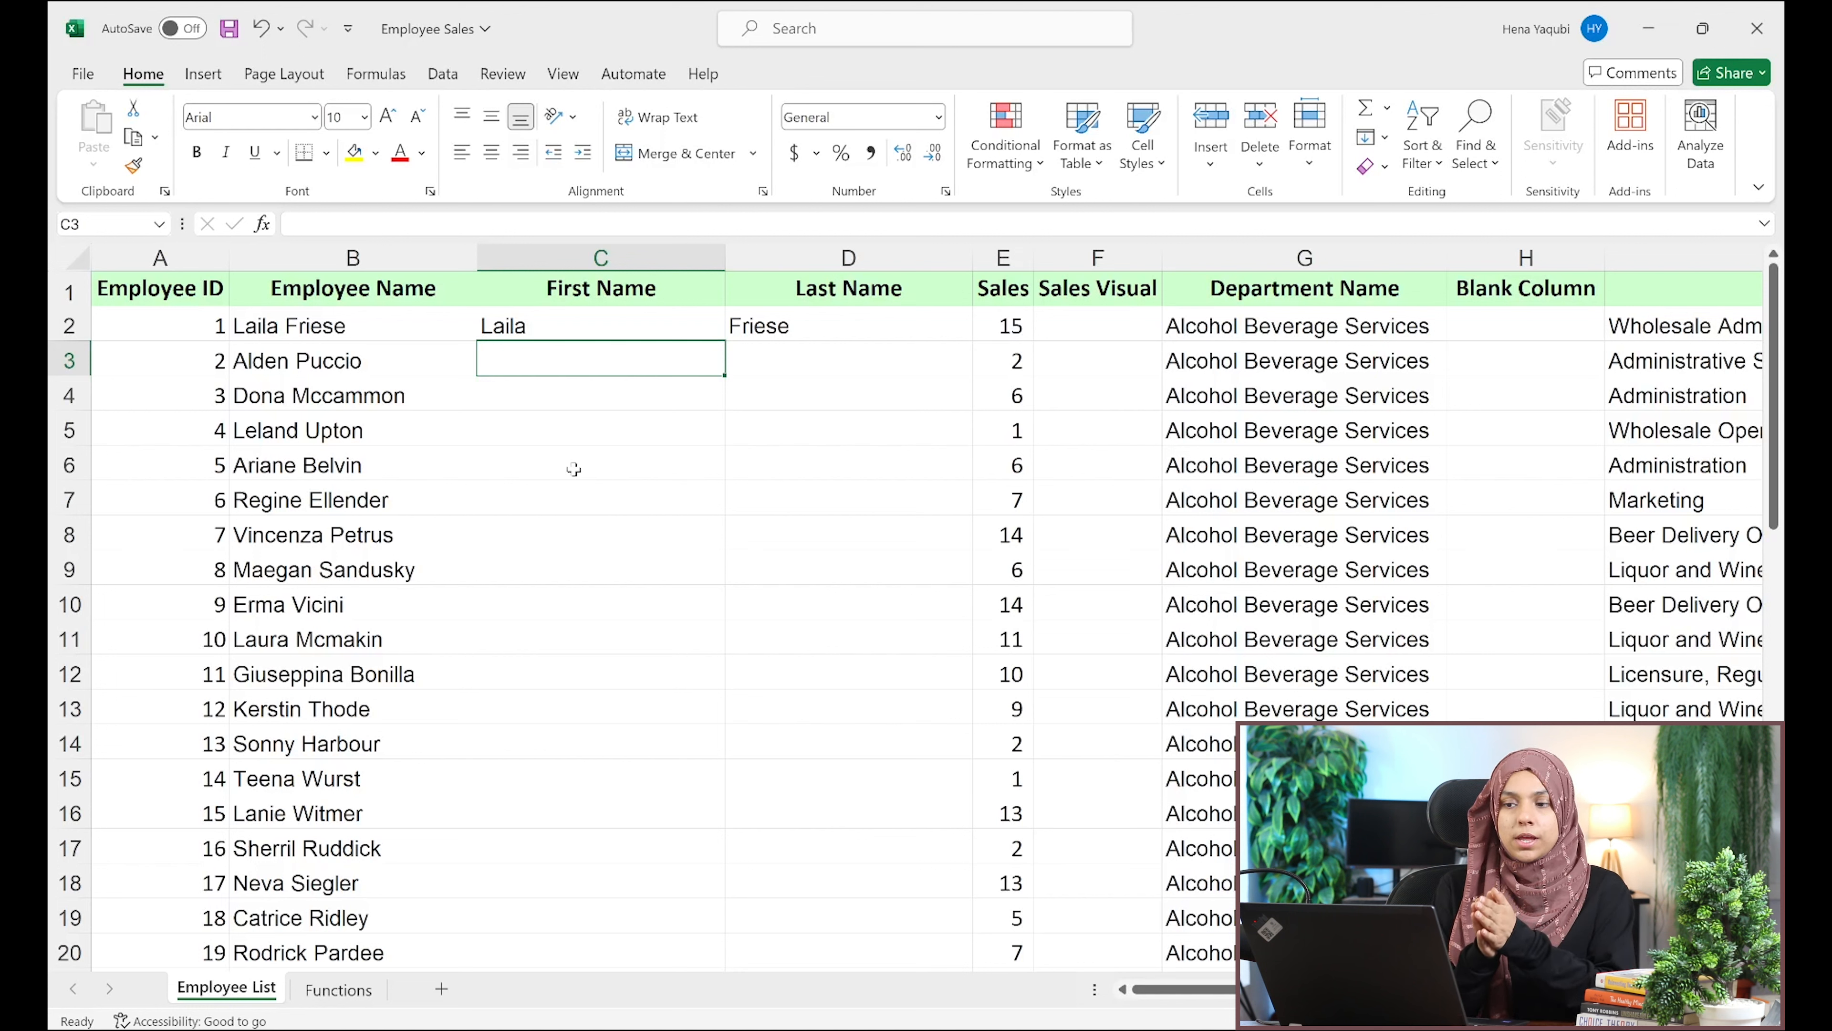
Copy C2's TEXTSPLIT formula down the First Name column through row 51
{"action": "left_click", "coordinate": [704, 319]}
{"action": "left_click_drag", "start_coordinate": [727, 344], "coordinate": [670, 915]}
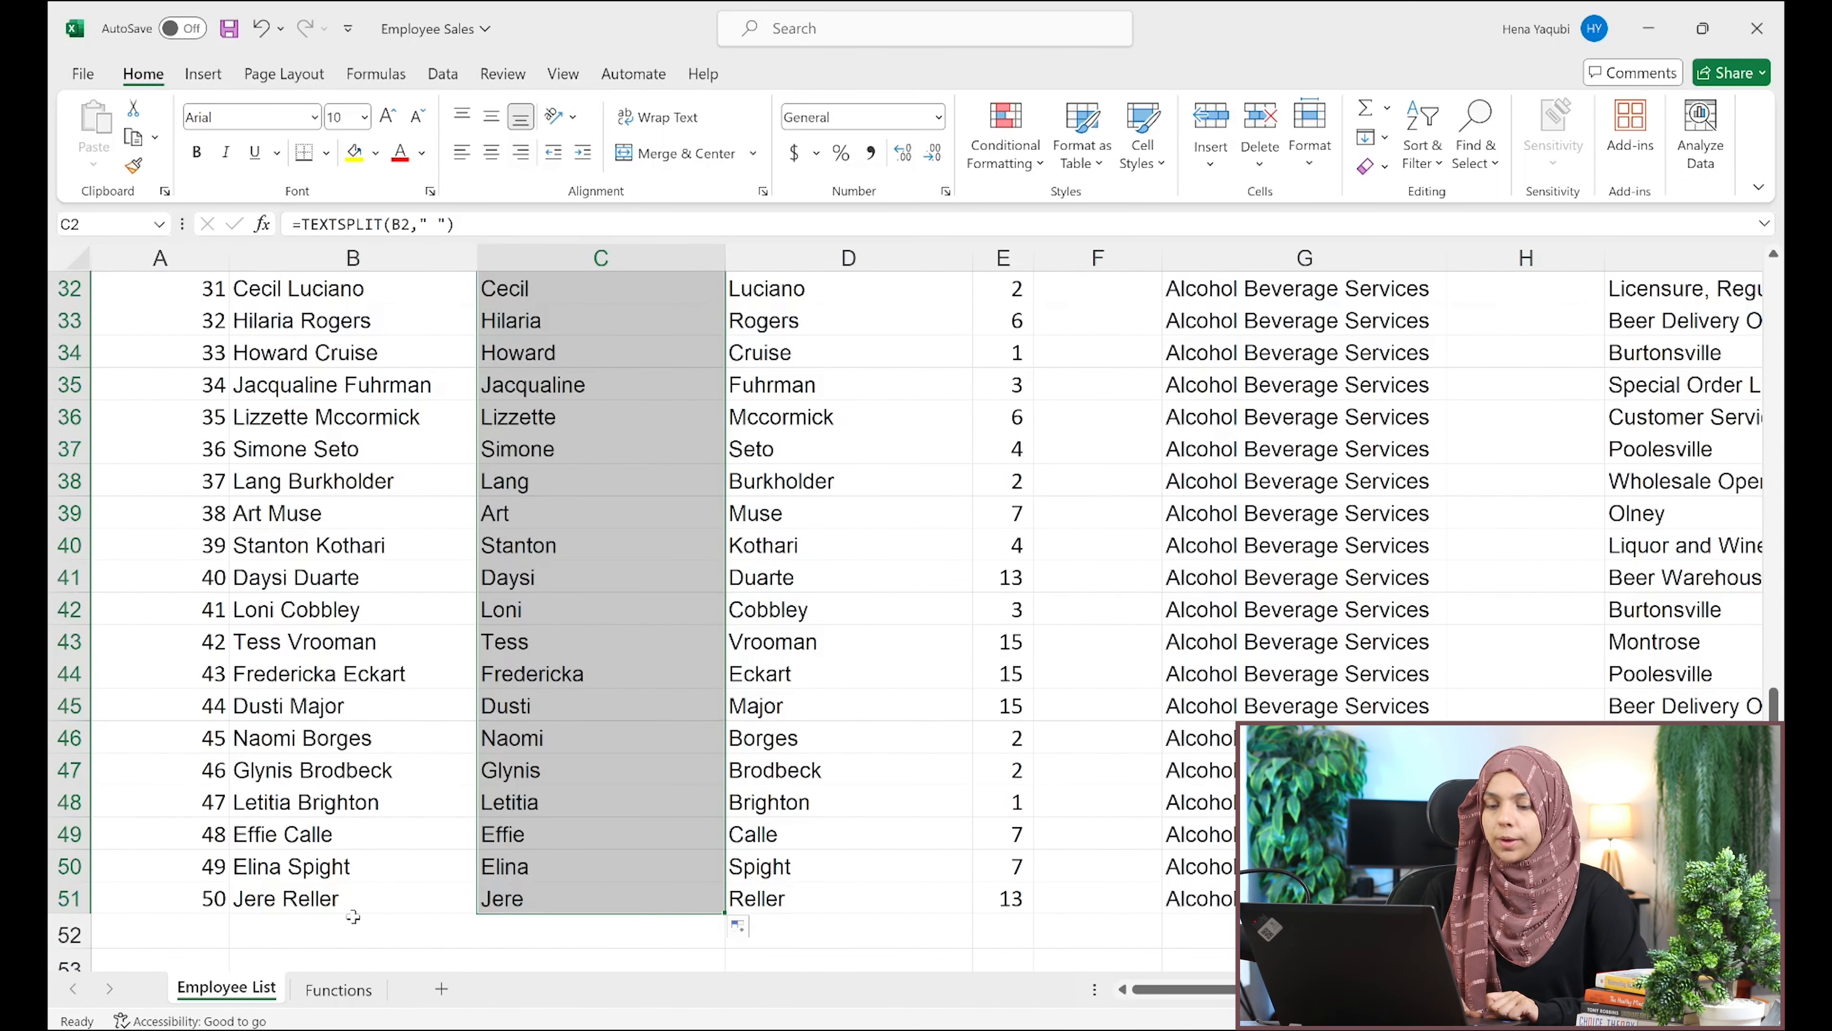
{"action": "scroll", "coordinate": [352, 916], "scroll_direction": "up", "scroll_amount": 10}
{"action": "left_click", "coordinate": [363, 995]}
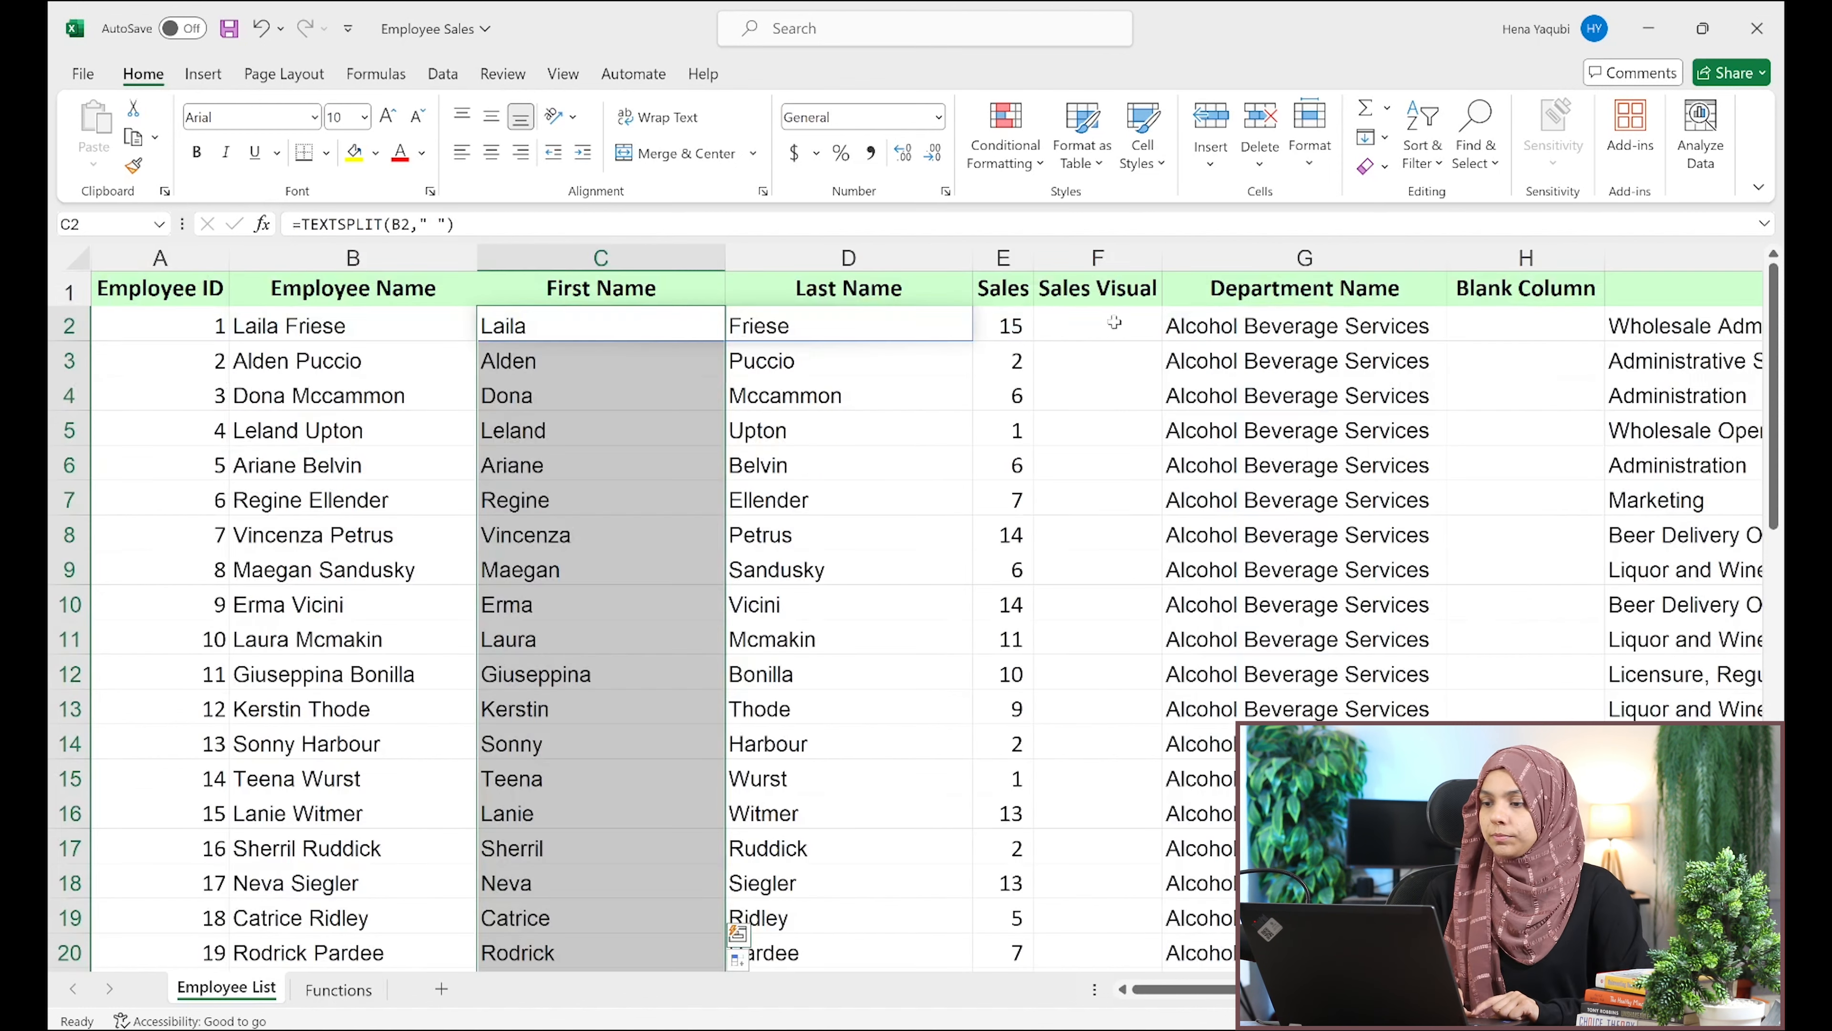
Enter =REPT(1,5) in cell F2 of the Sales Visual column to repeat the number 1 five times
{"action": "left_click", "coordinate": [1113, 323]}
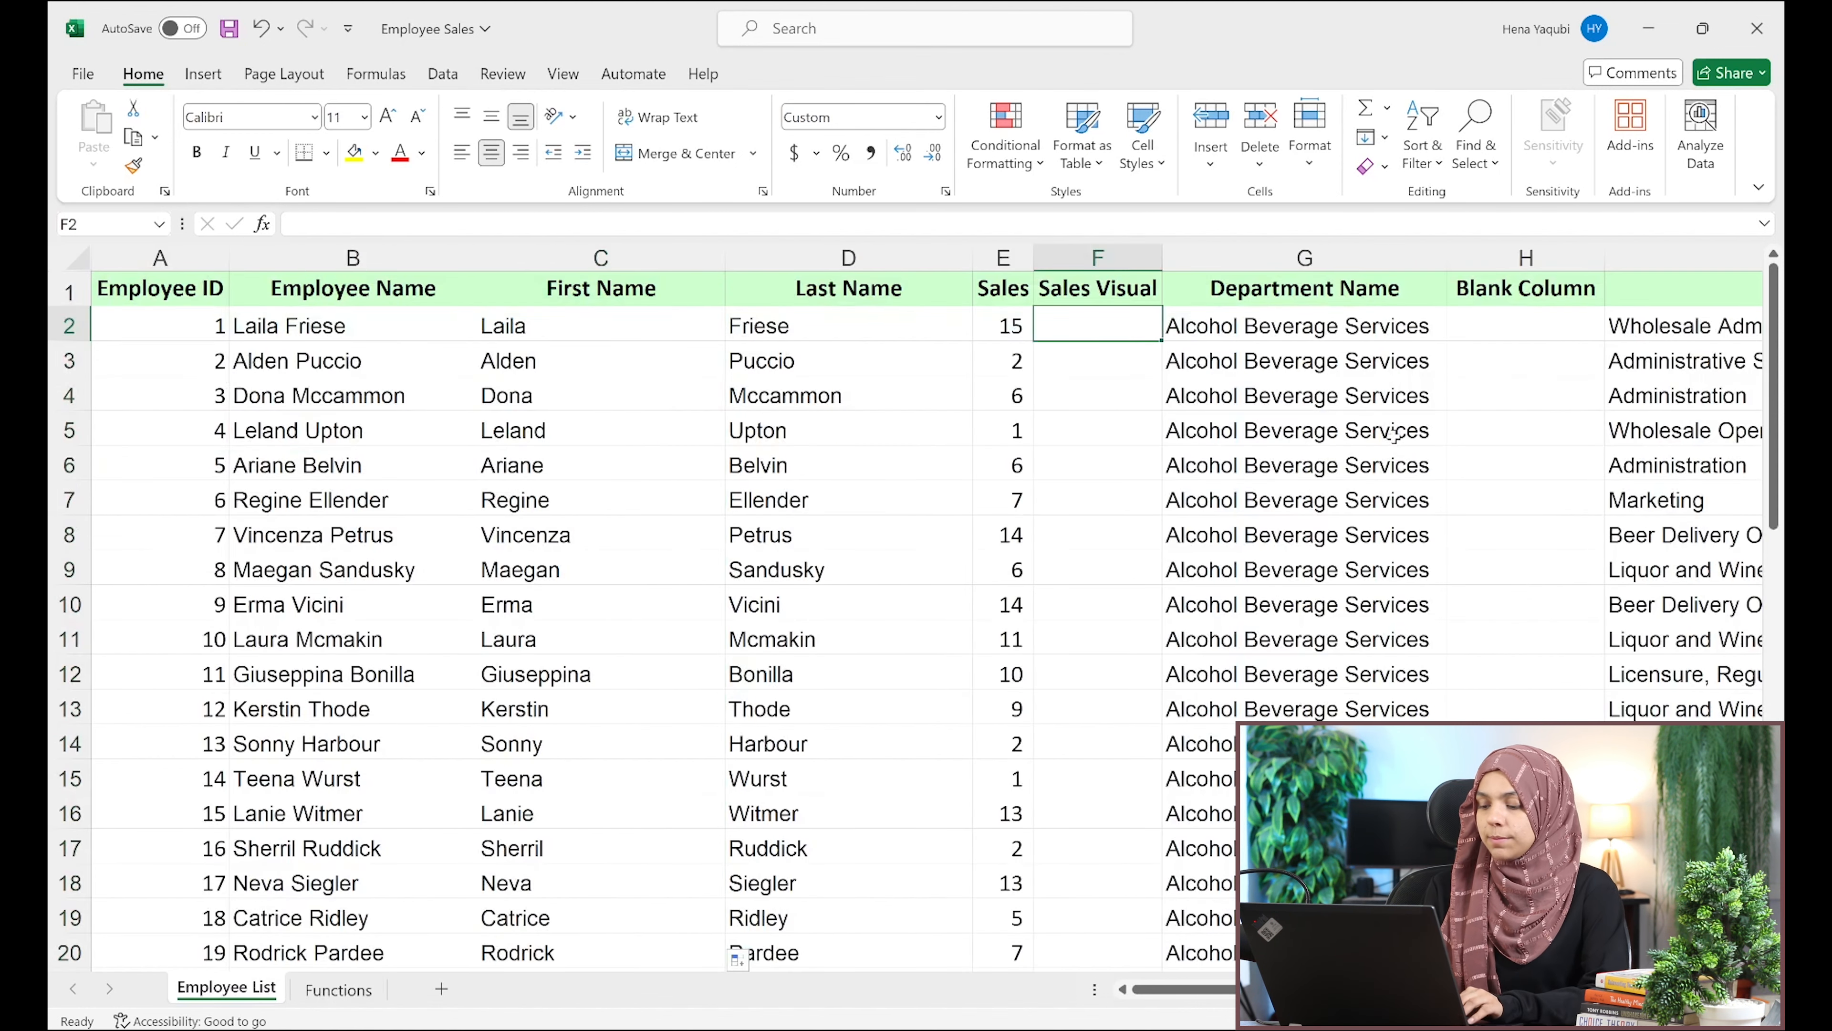
{"action": "type", "text": "=rep"}
{"action": "double_click", "coordinate": [1123, 370]}
{"action": "type", "text": "1"}
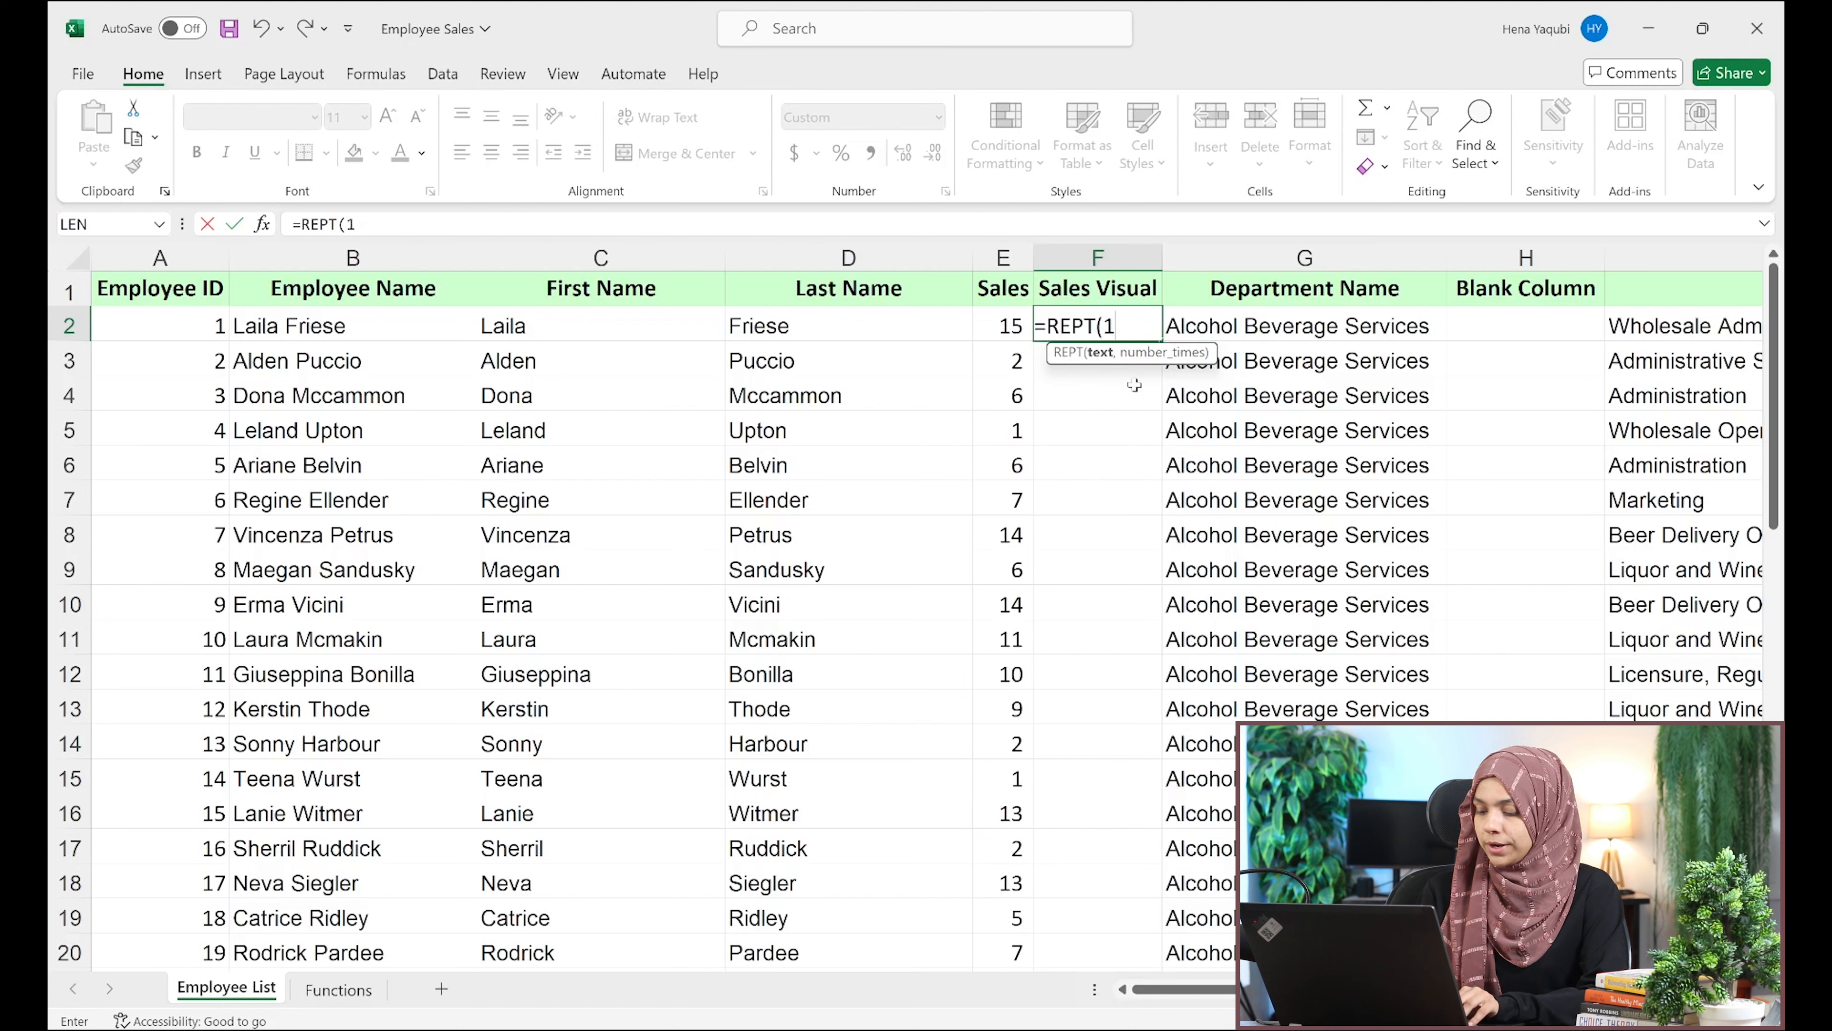
{"action": "type", "text": ","}
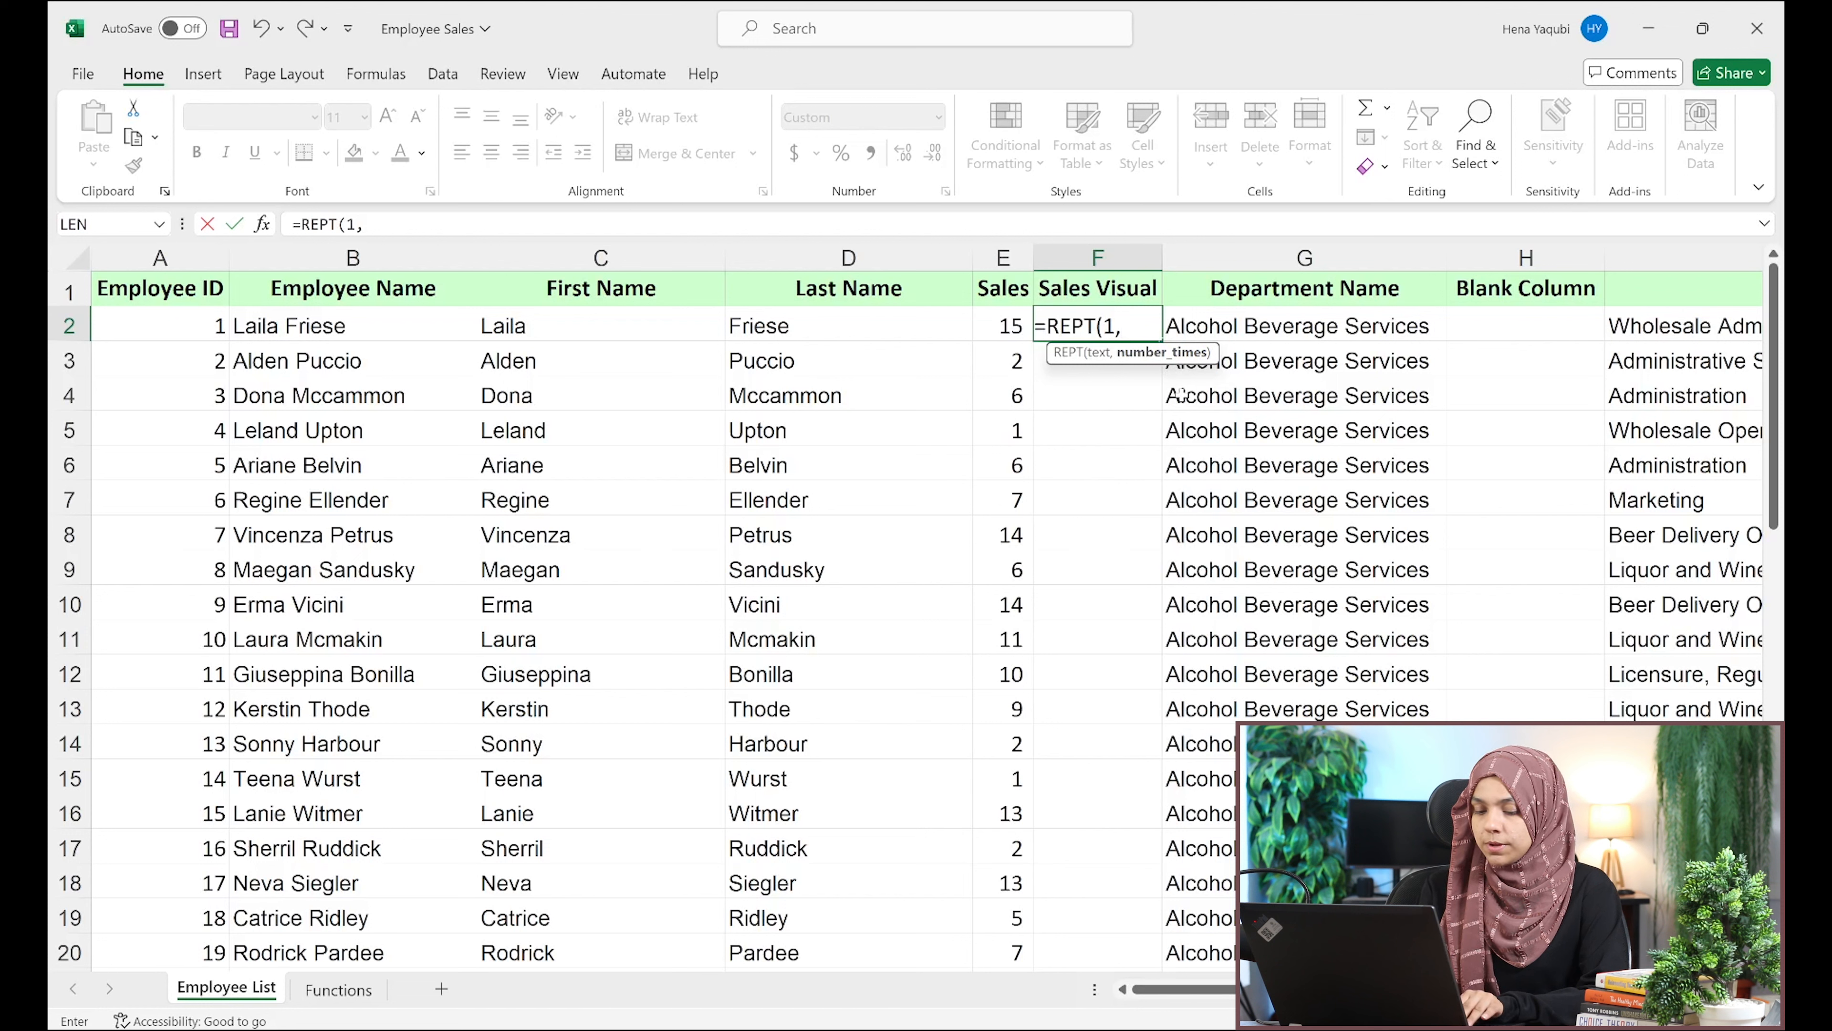
{"action": "type", "text": "5"}
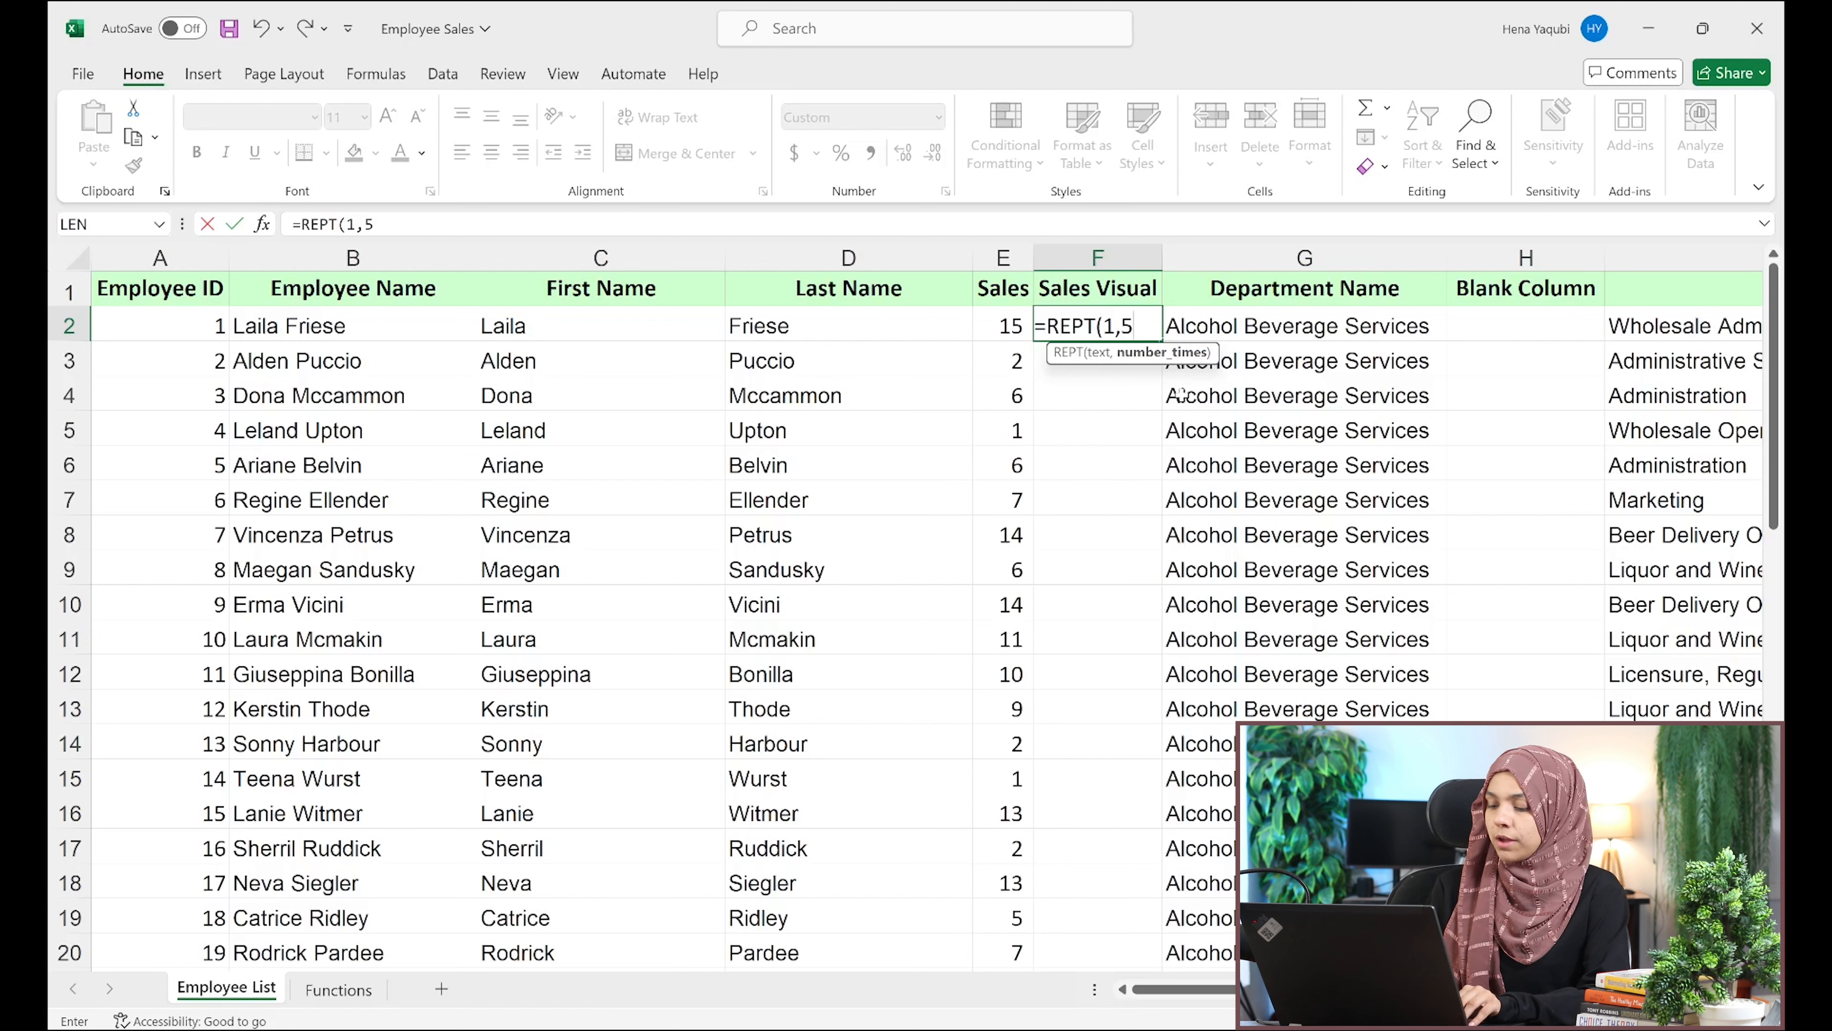
{"action": "type", "text": ")"}
{"action": "key", "text": "Return"}
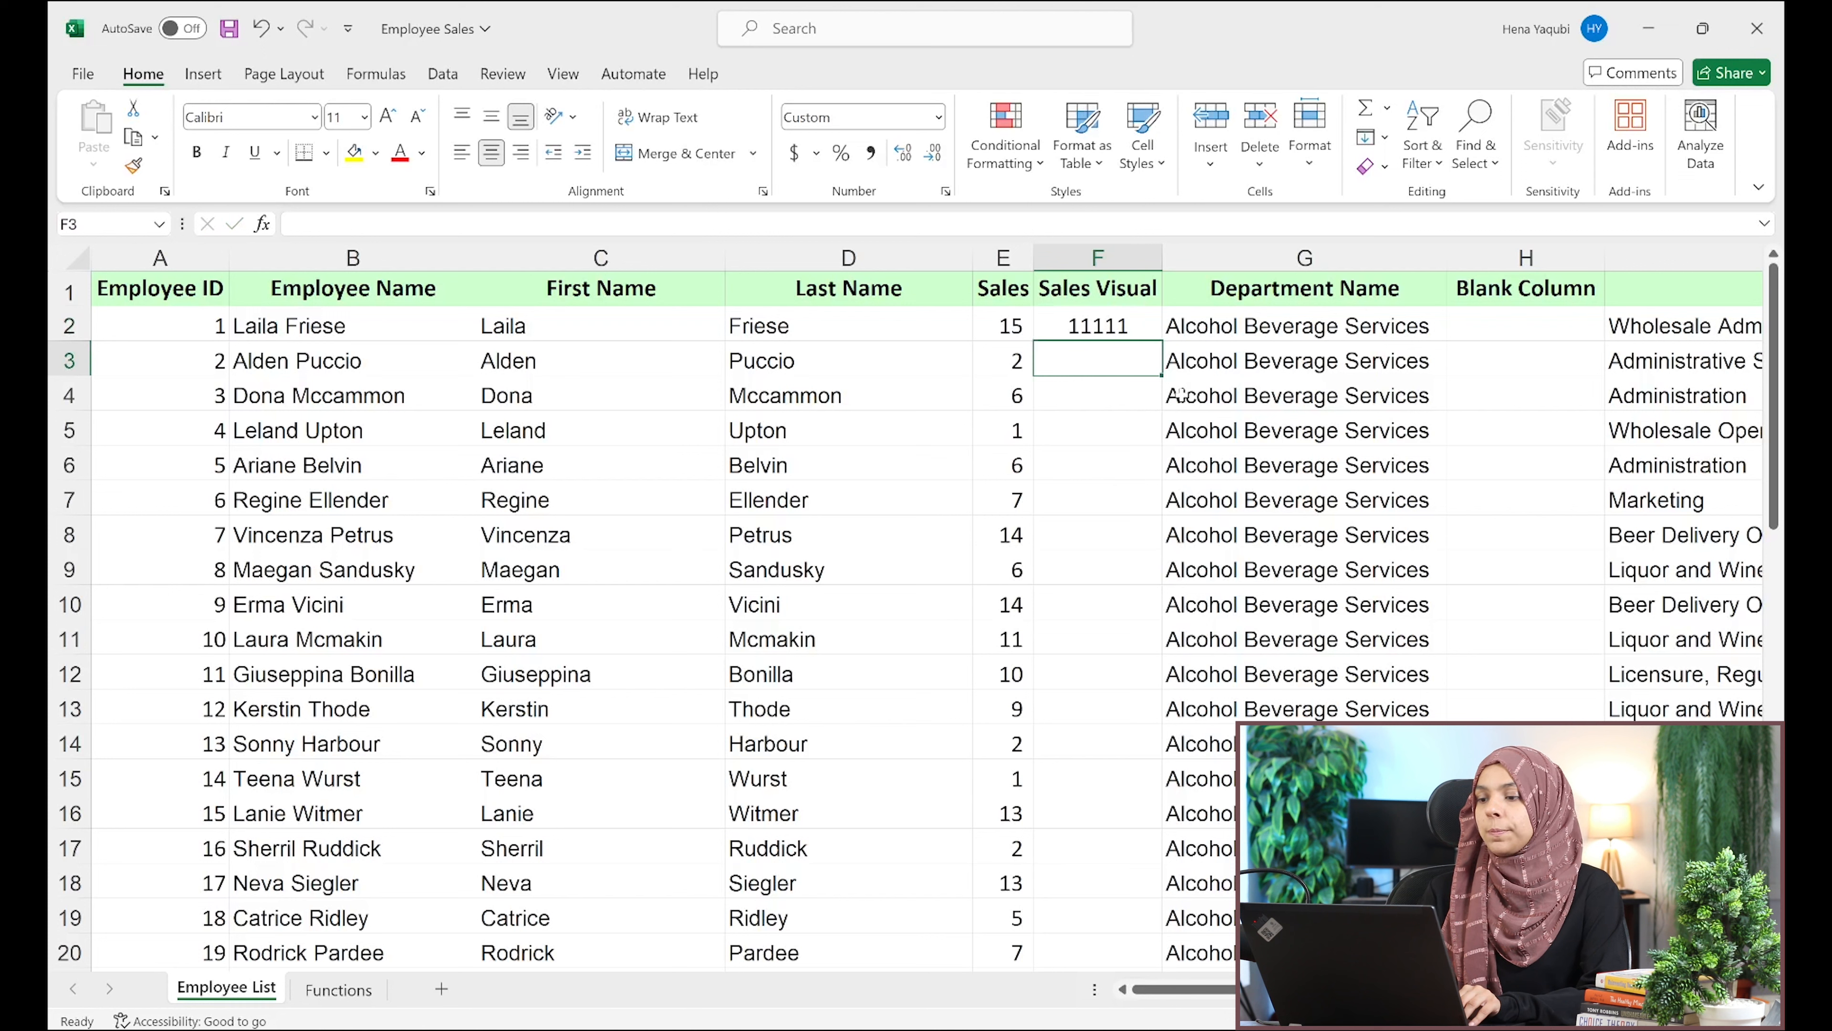
Replace the repeated text in F2's REPT formula with a hash sign, giving =REPT("#",5)
{"action": "left_click", "coordinate": [1096, 326]}
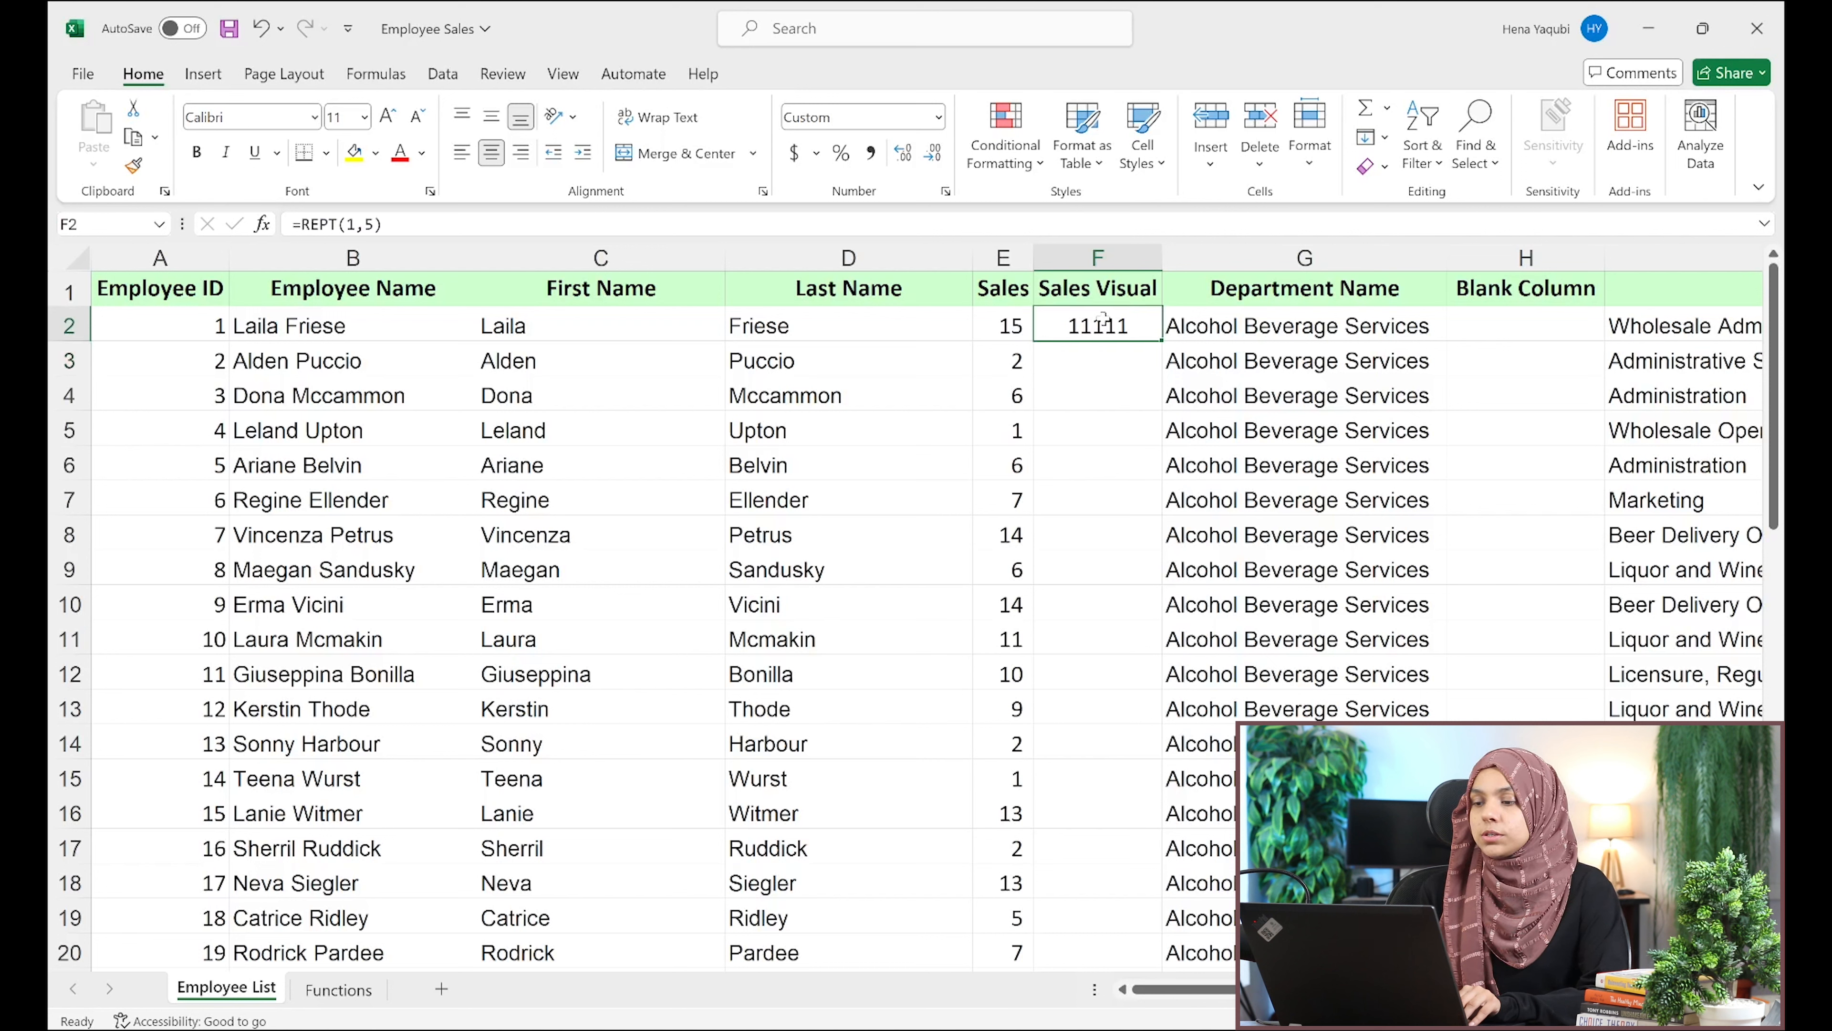
{"action": "double_click", "coordinate": [1097, 327]}
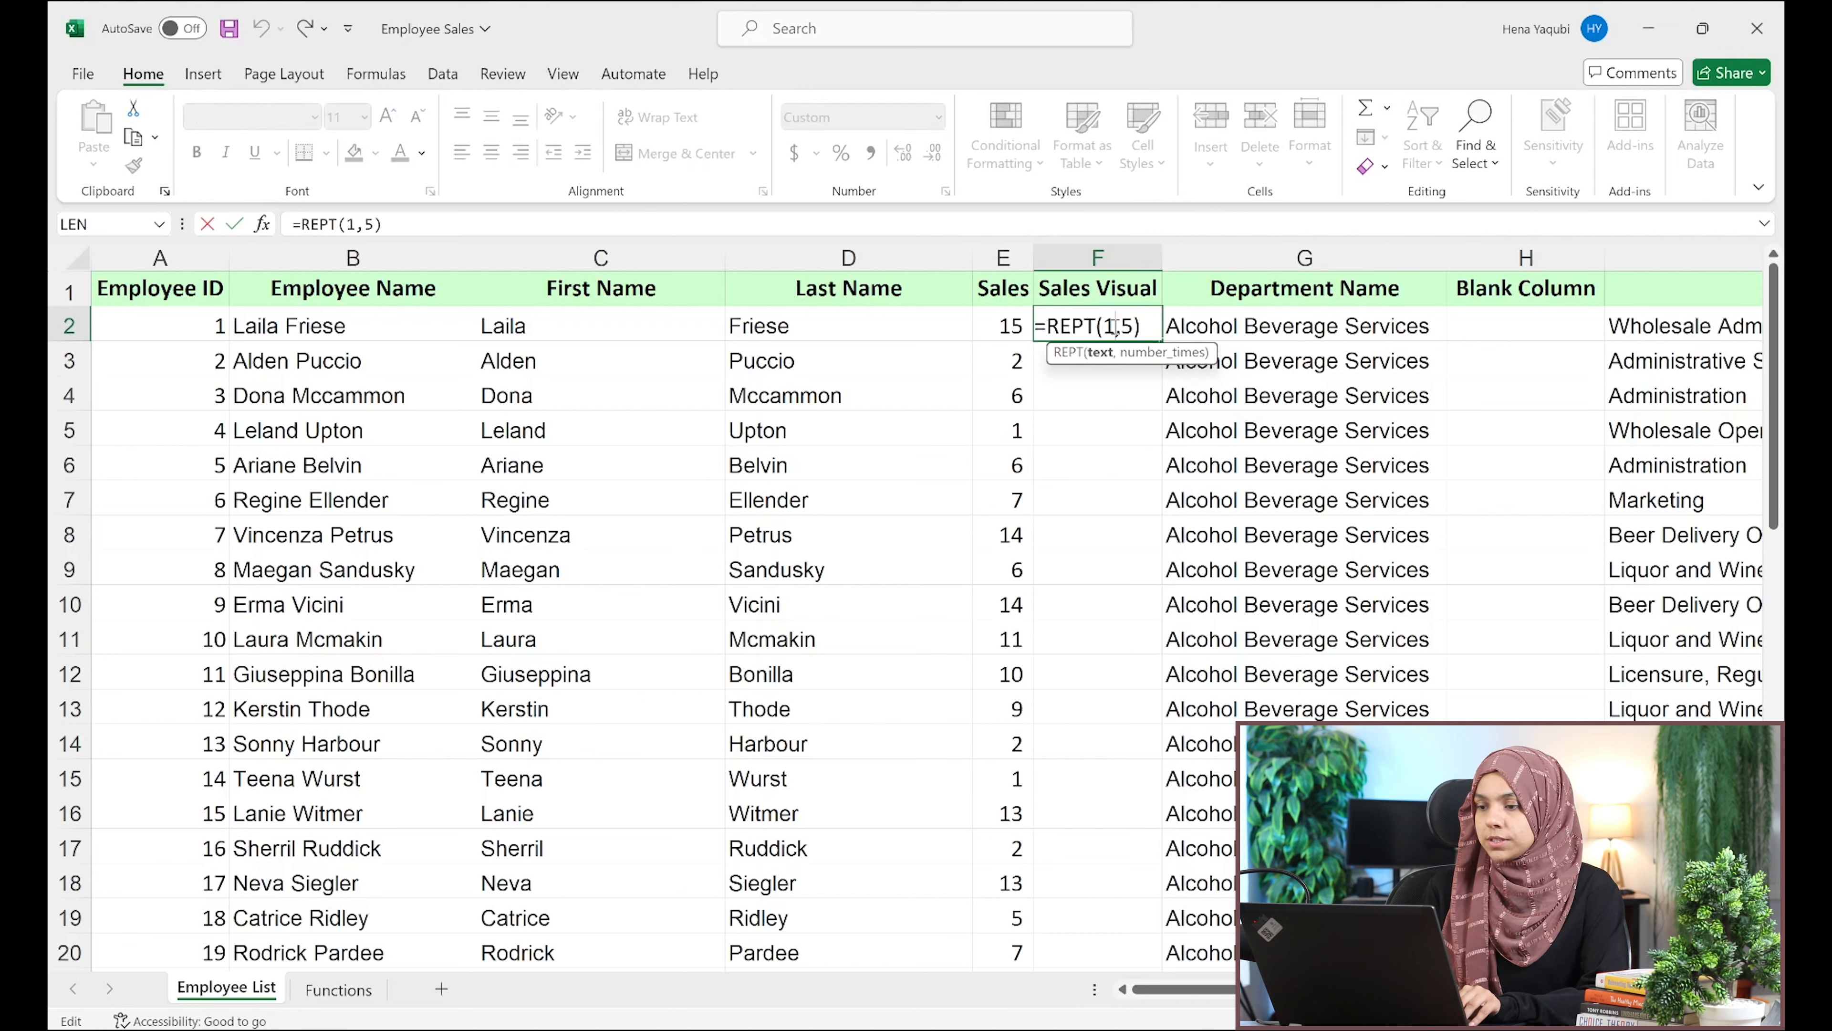
{"action": "key", "text": "Delete"}
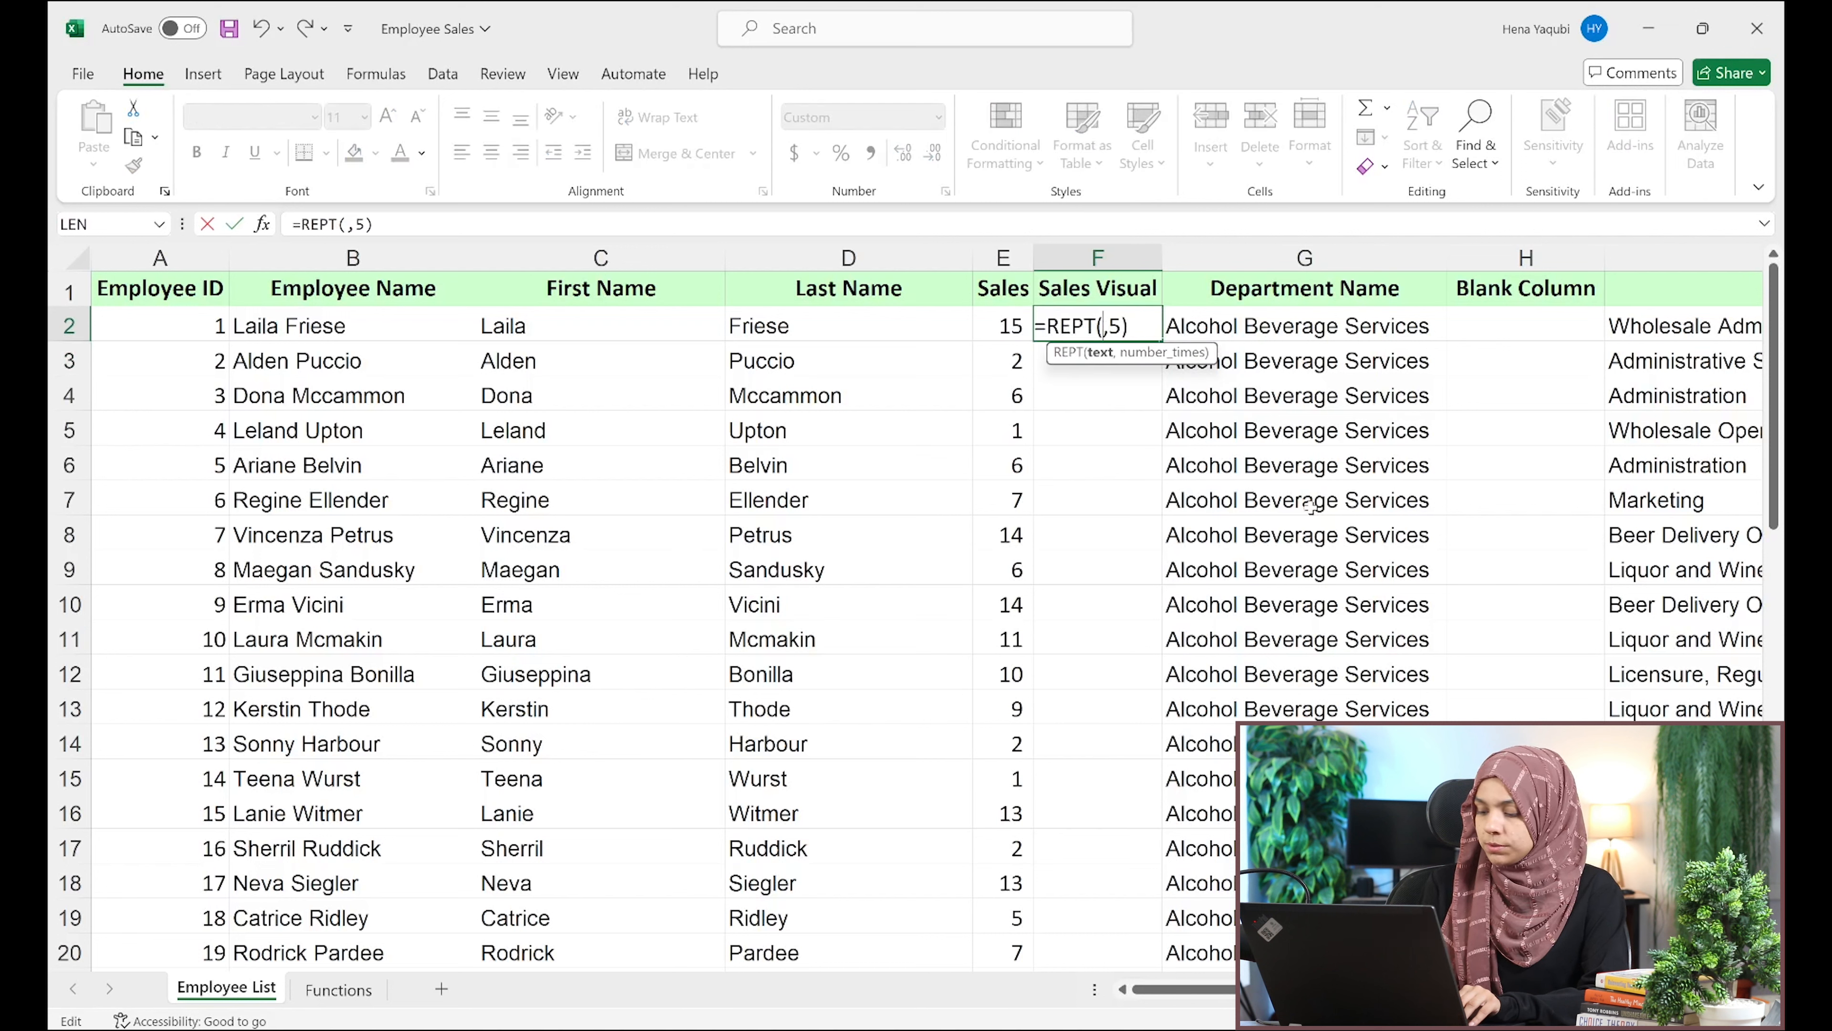
{"action": "type", "text": "\""}
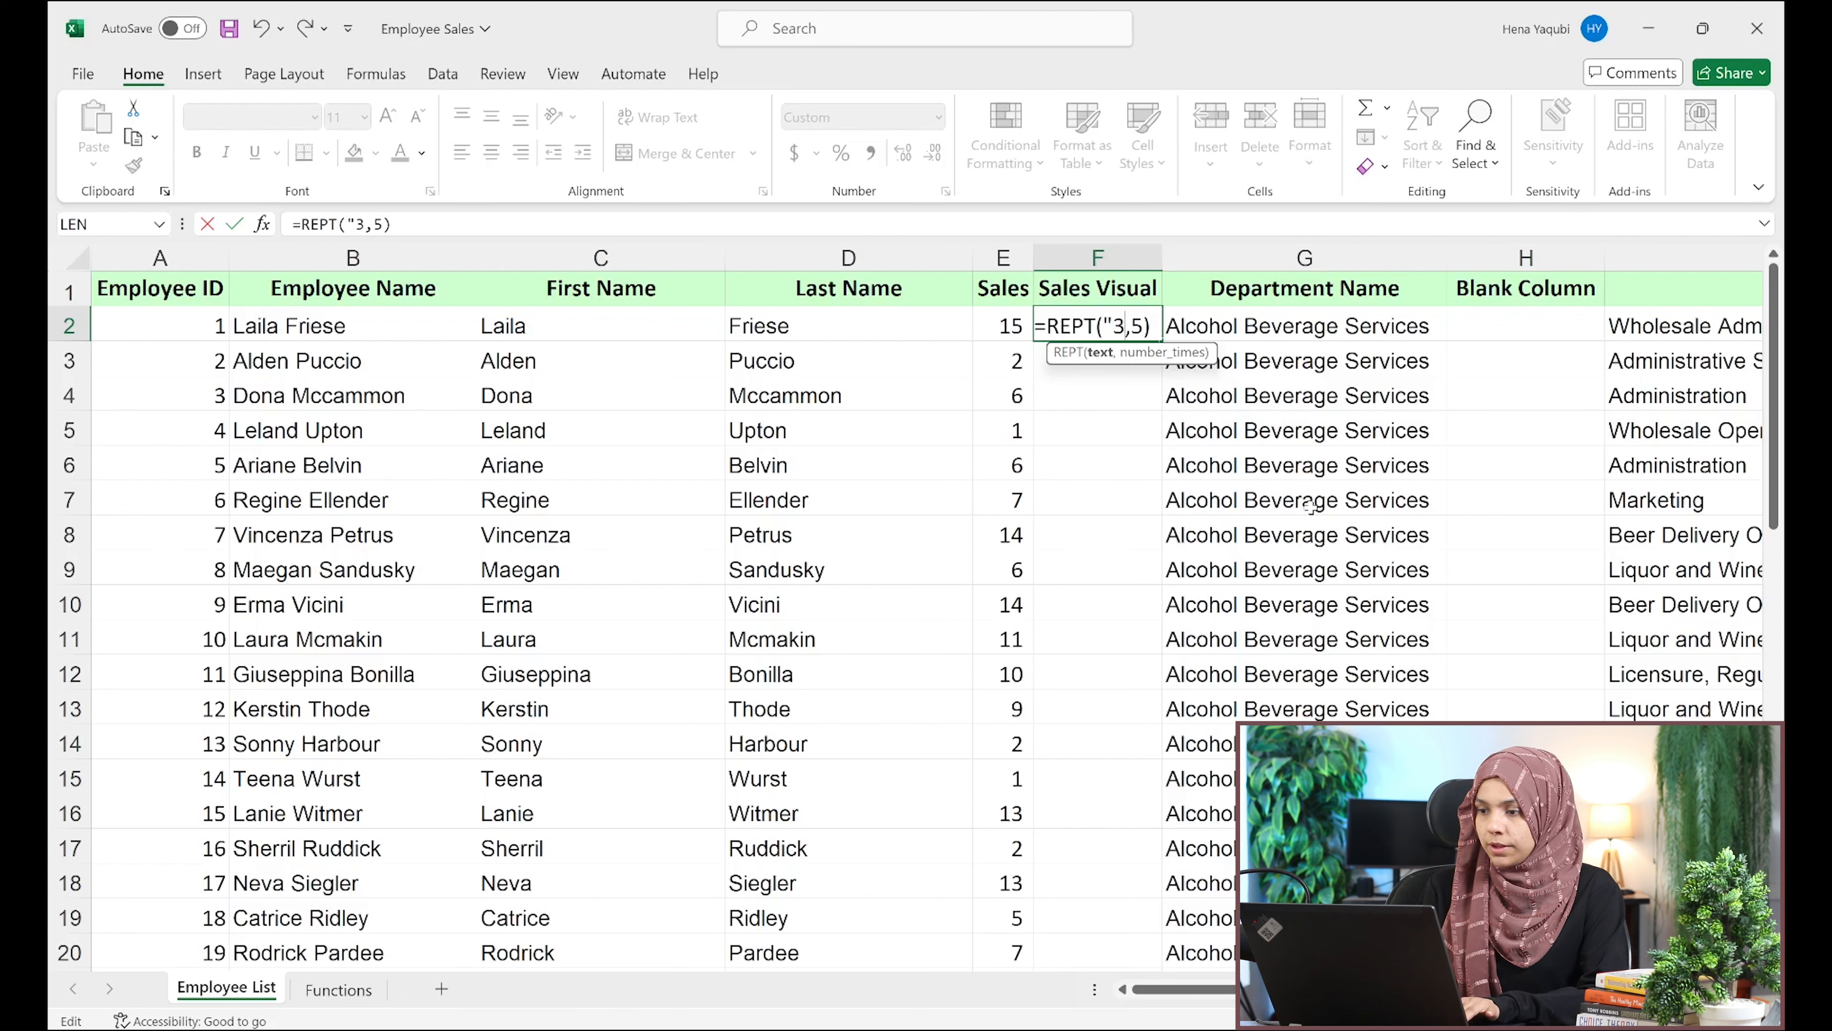
{"action": "type", "text": "#\""}
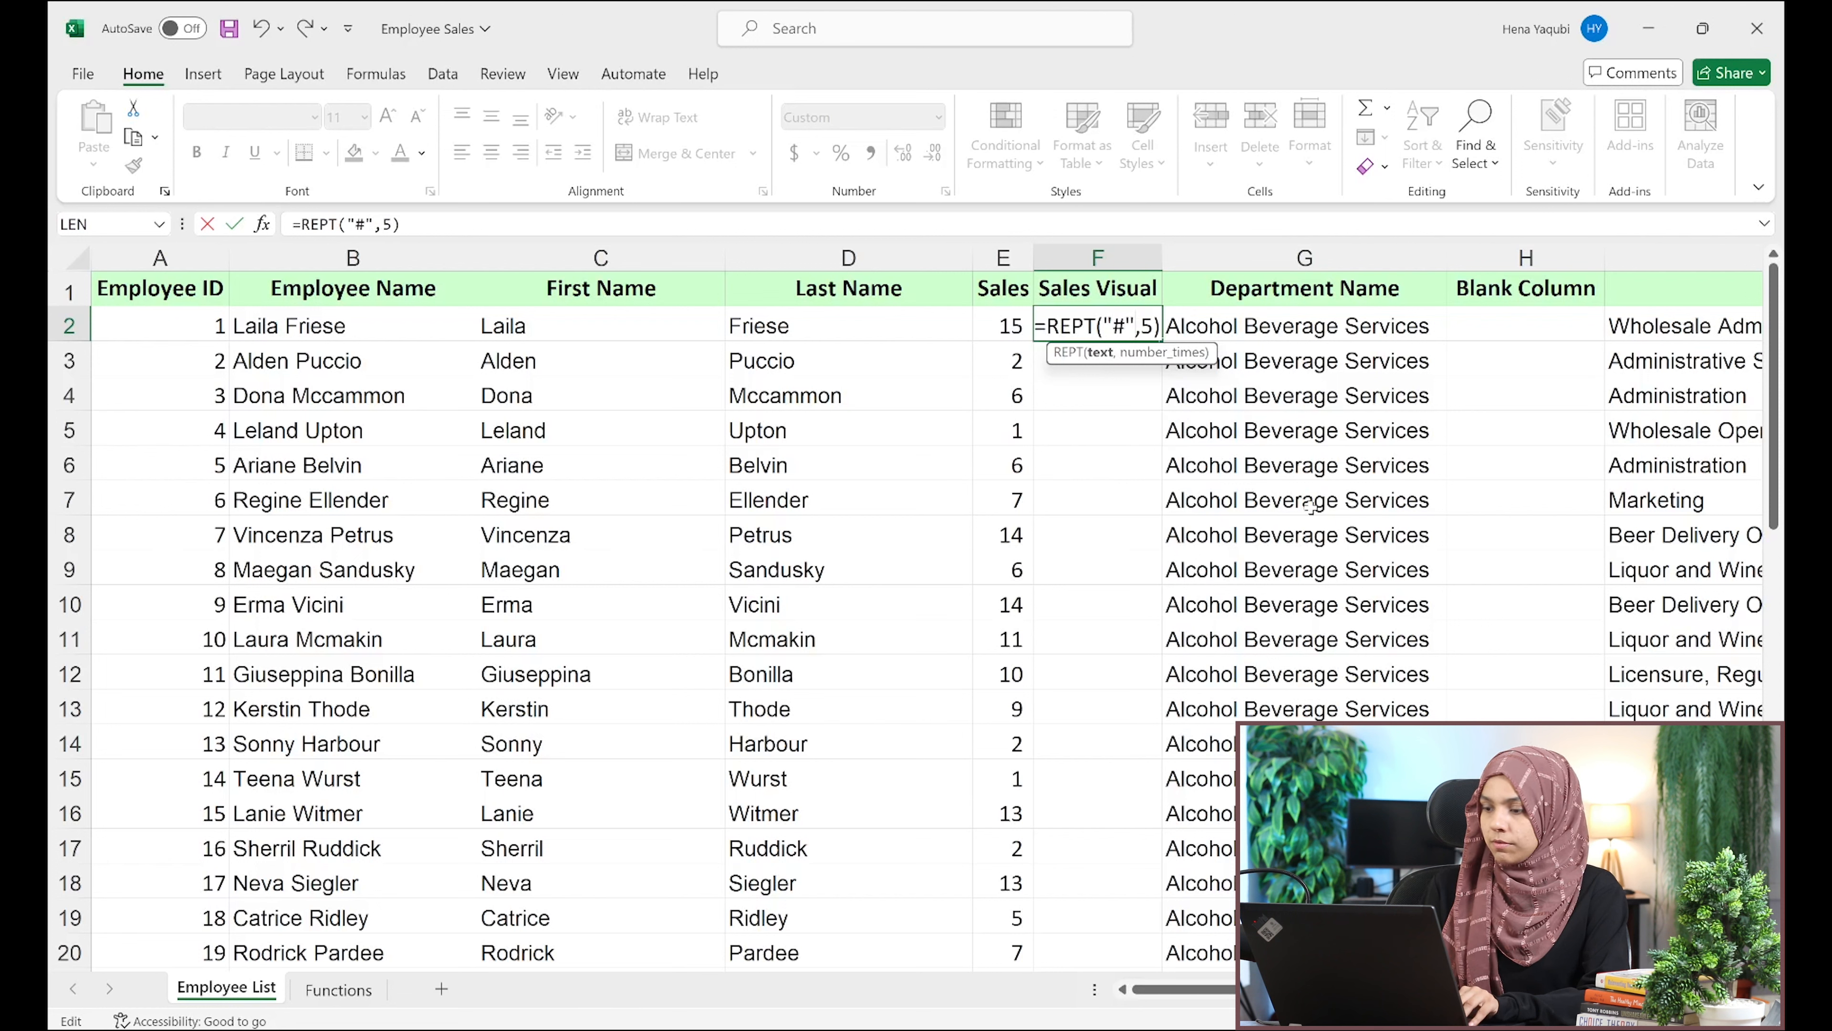
{"action": "key", "text": "Return"}
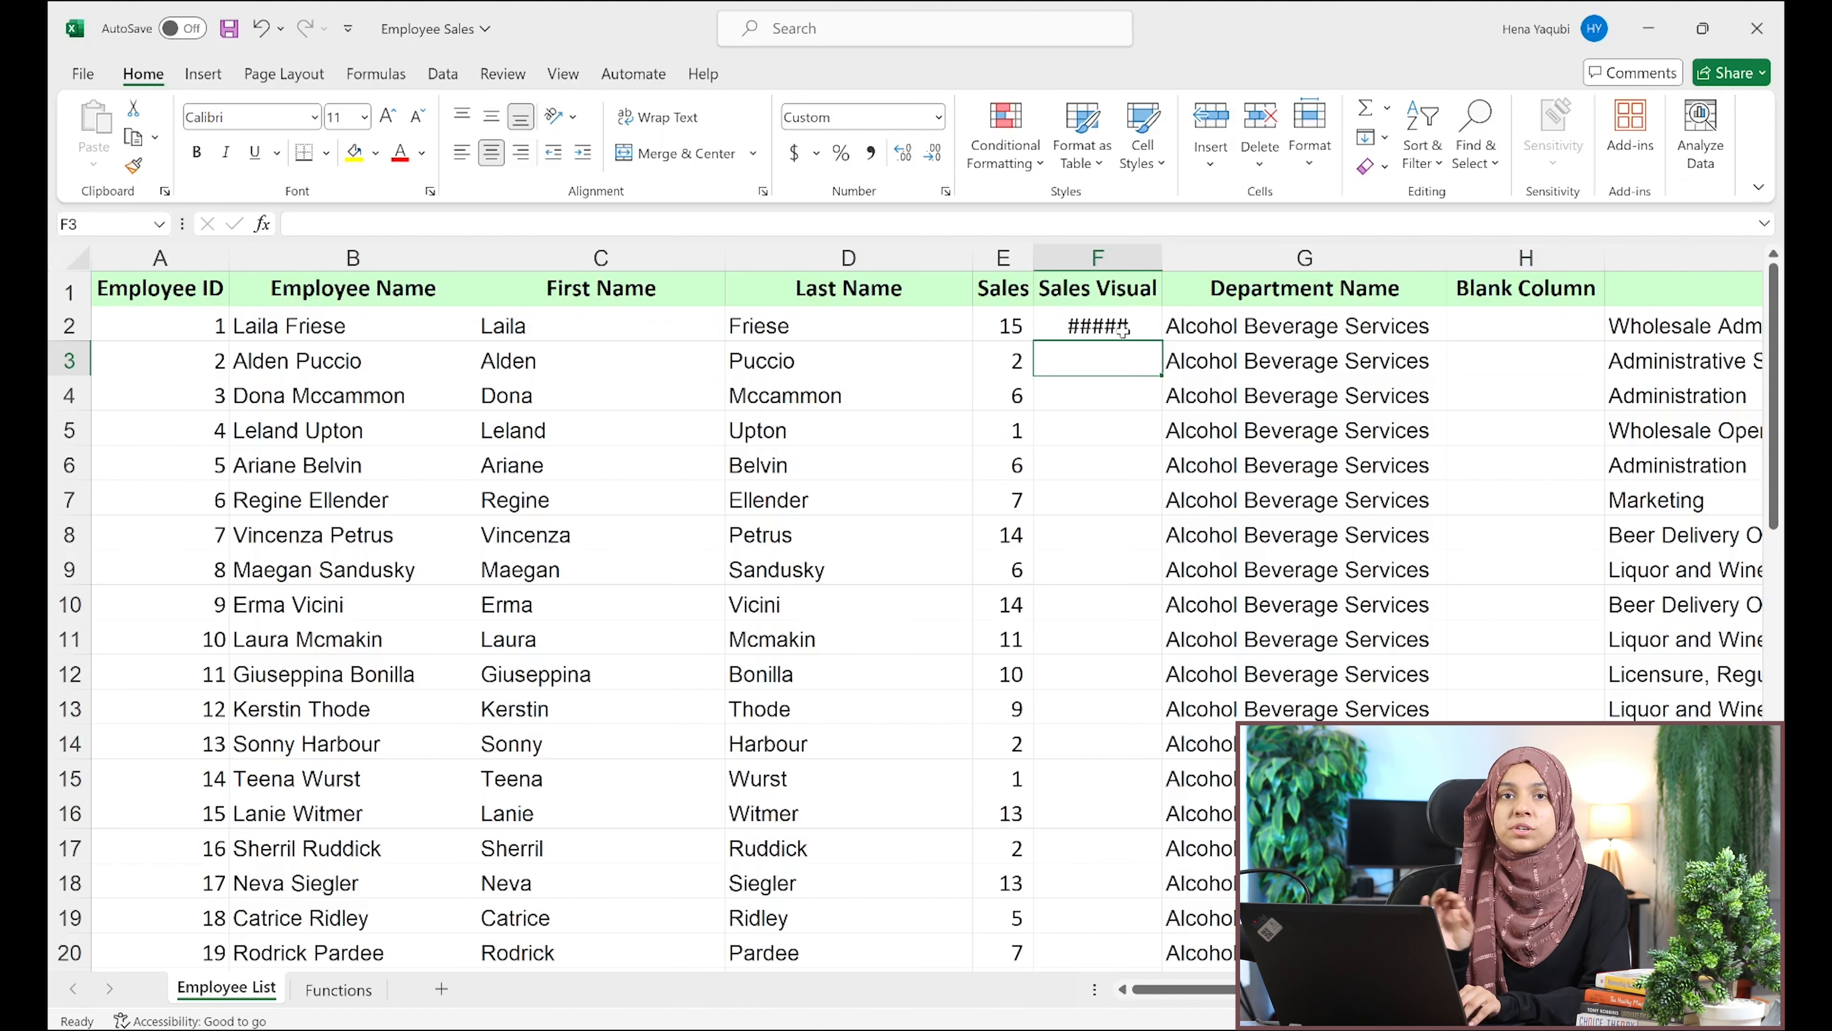
Overwrite F2 with =REPT("|",E2) to repeat a vertical bar according to the sales value
{"action": "left_click", "coordinate": [1099, 326]}
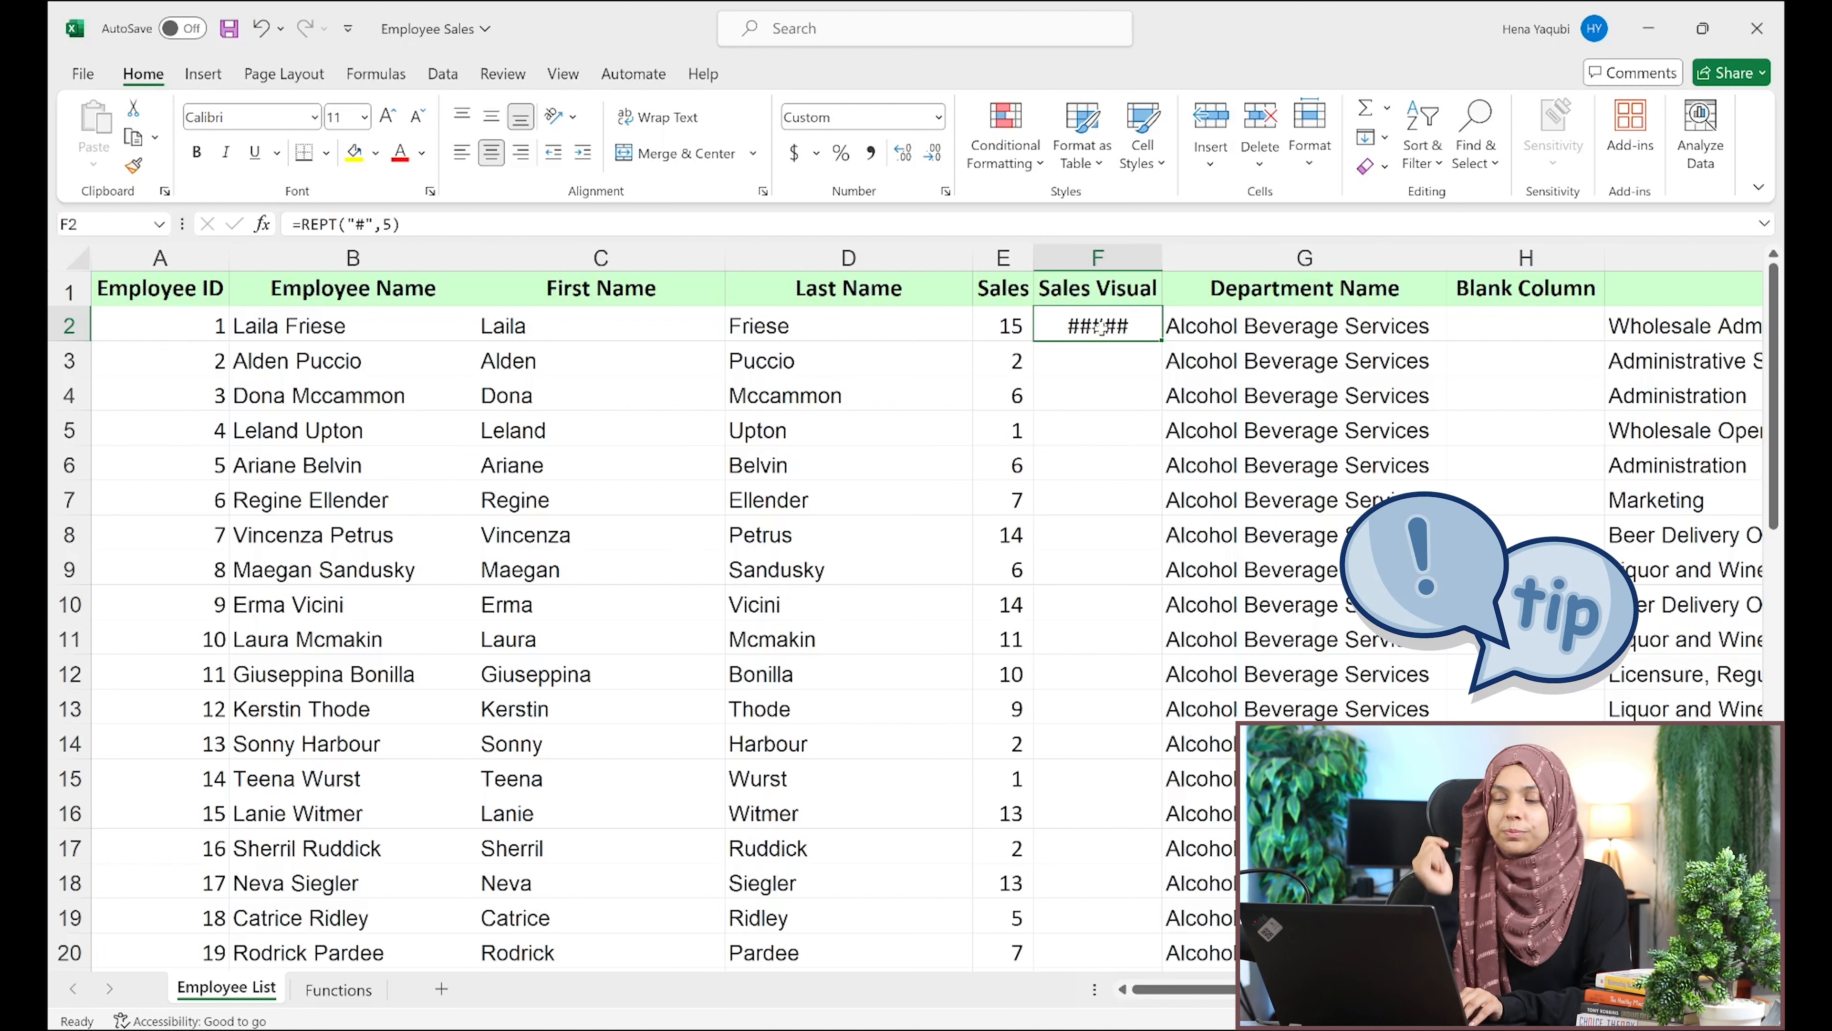
{"action": "type", "text": "="}
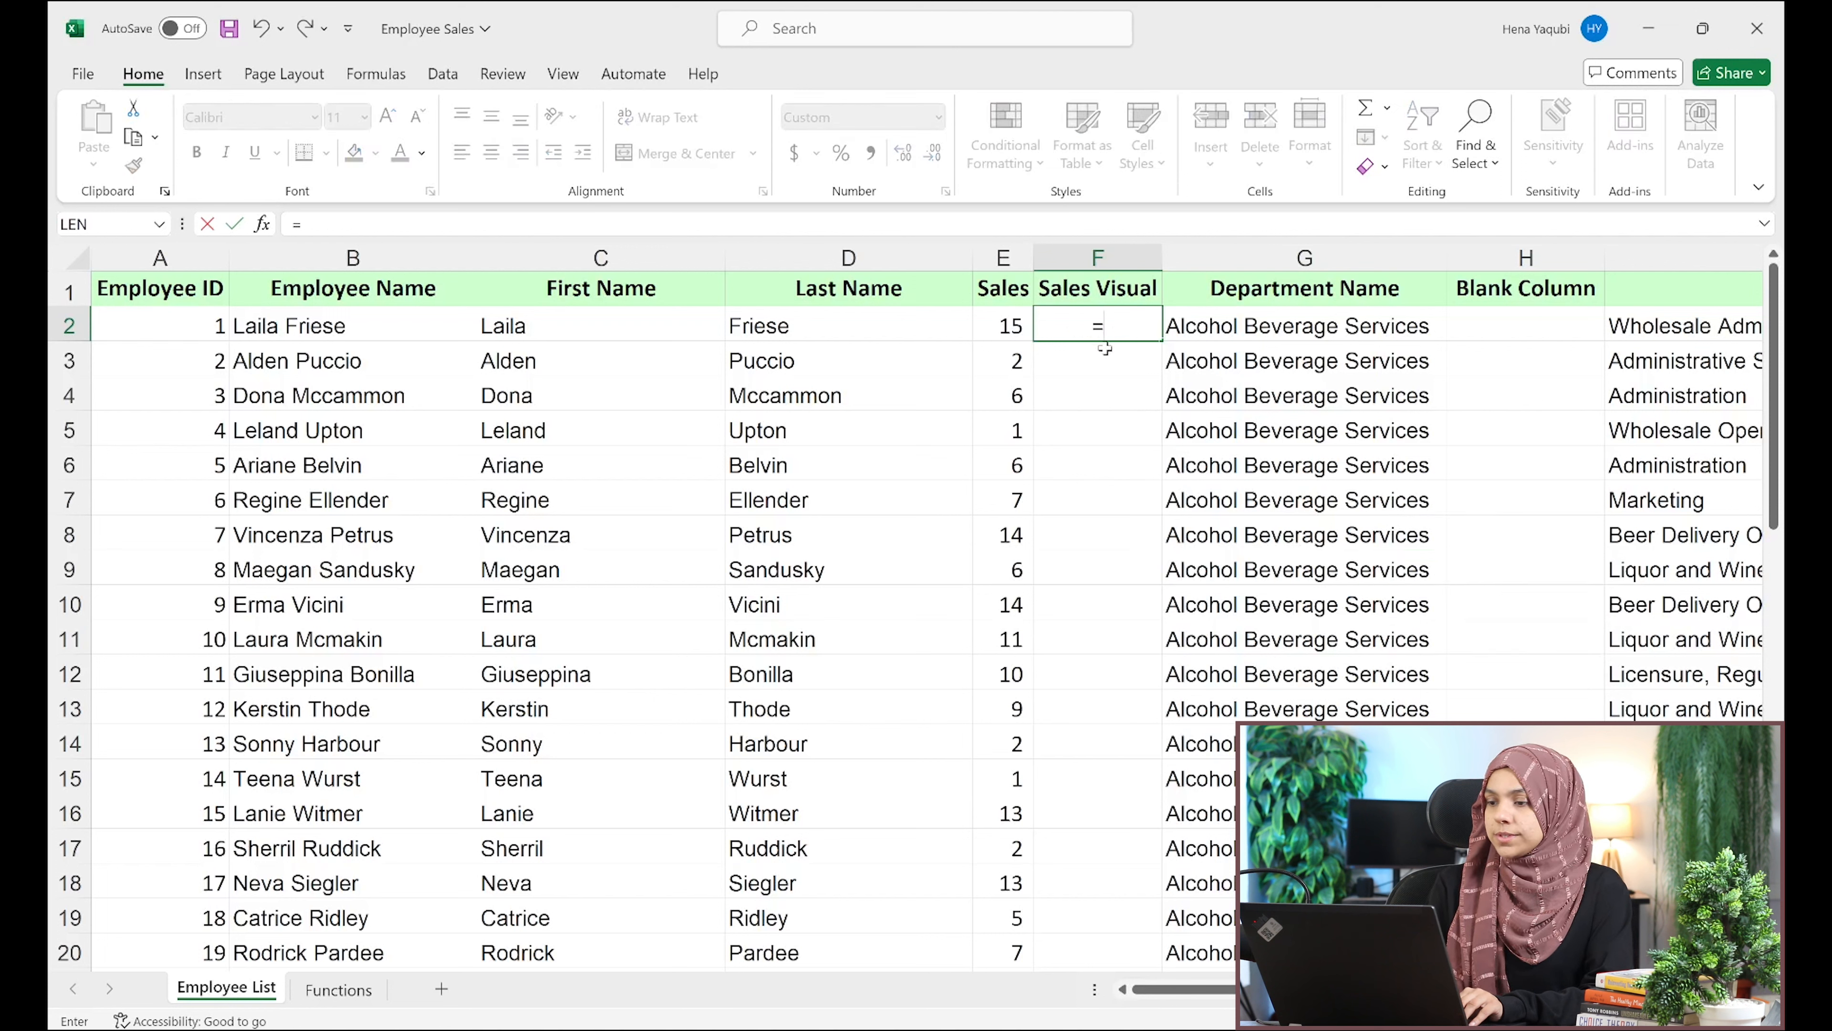
{"action": "type", "text": "rept"}
{"action": "key", "text": "Tab"}
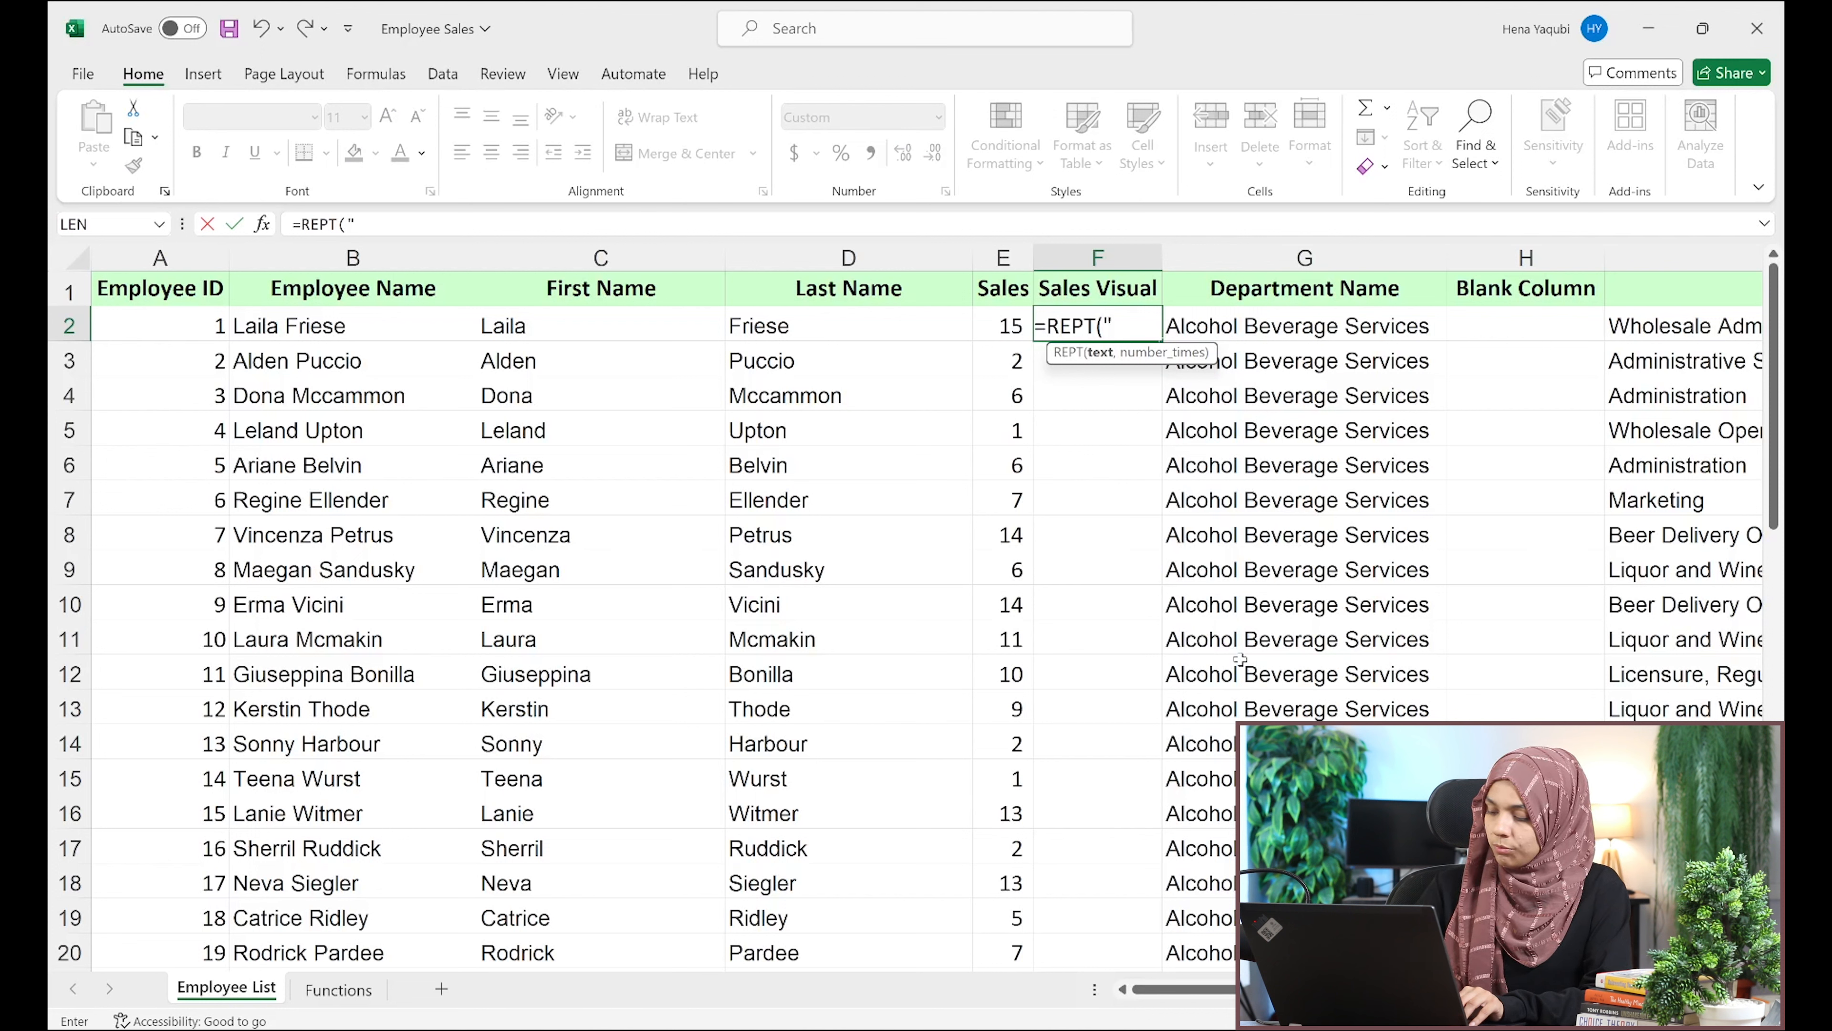
{"action": "type", "text": "\"|"}
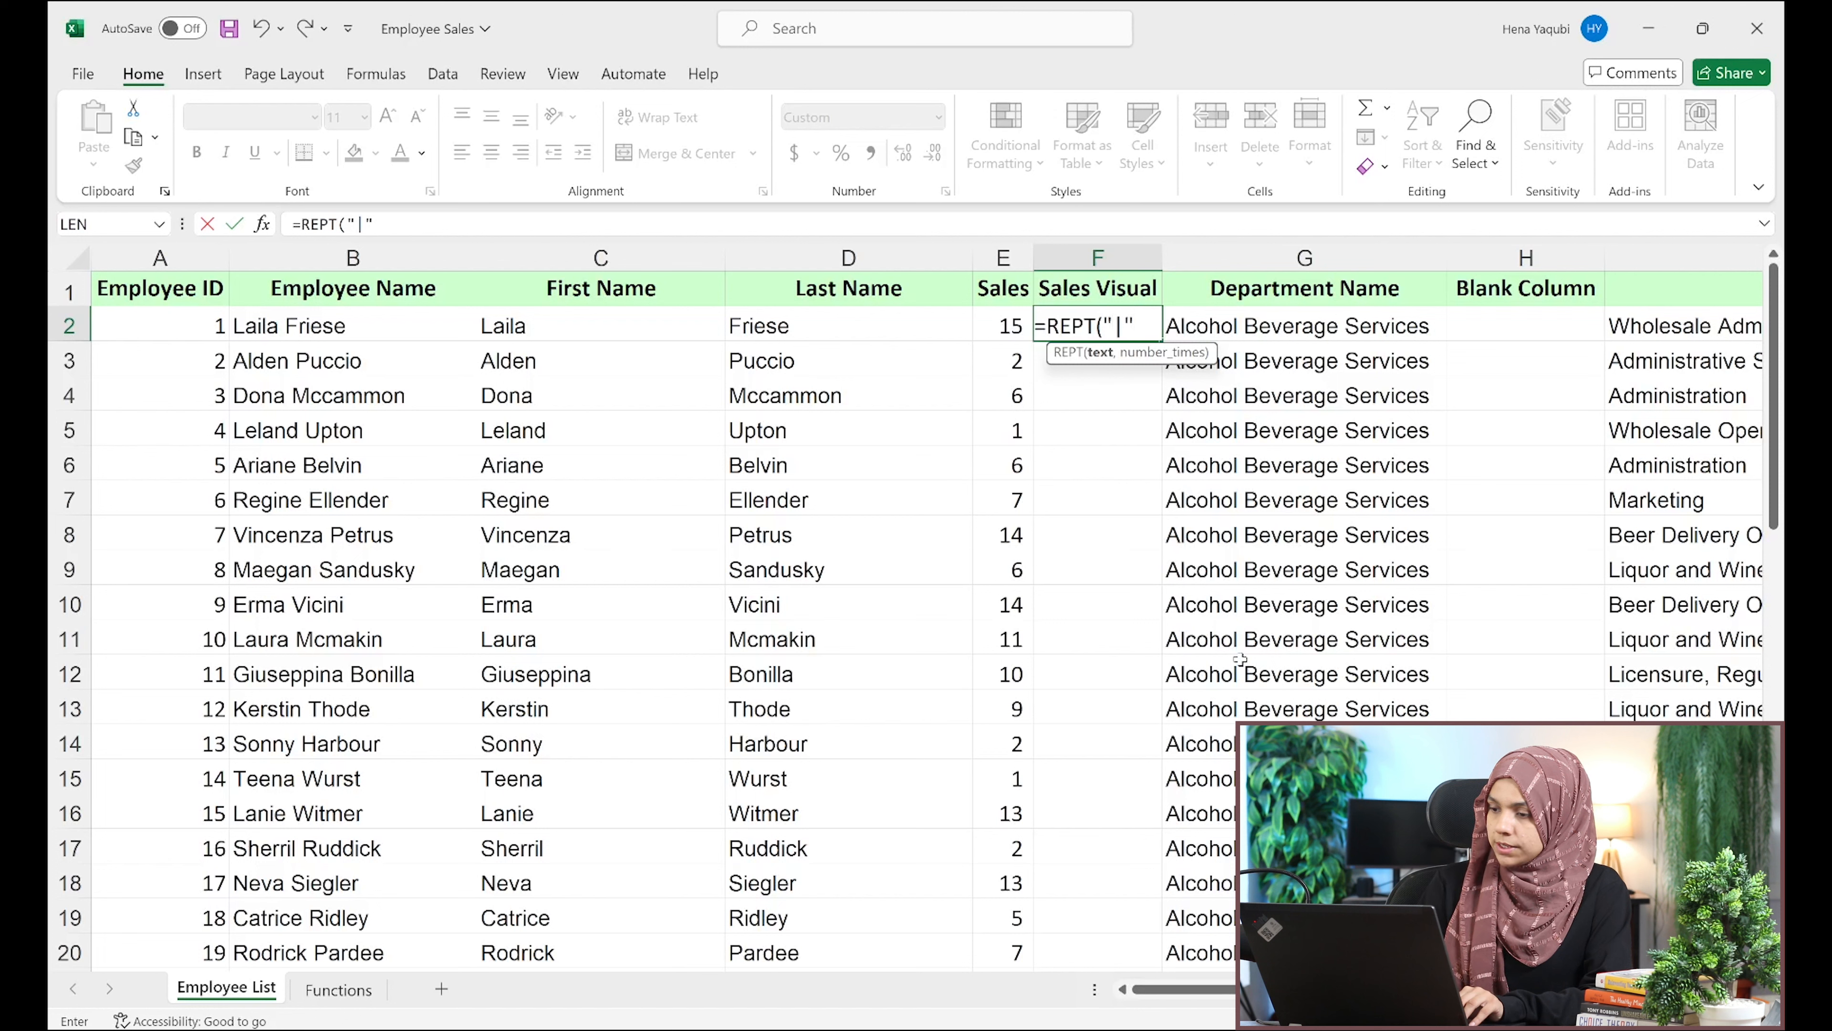
{"action": "type", "text": "\","}
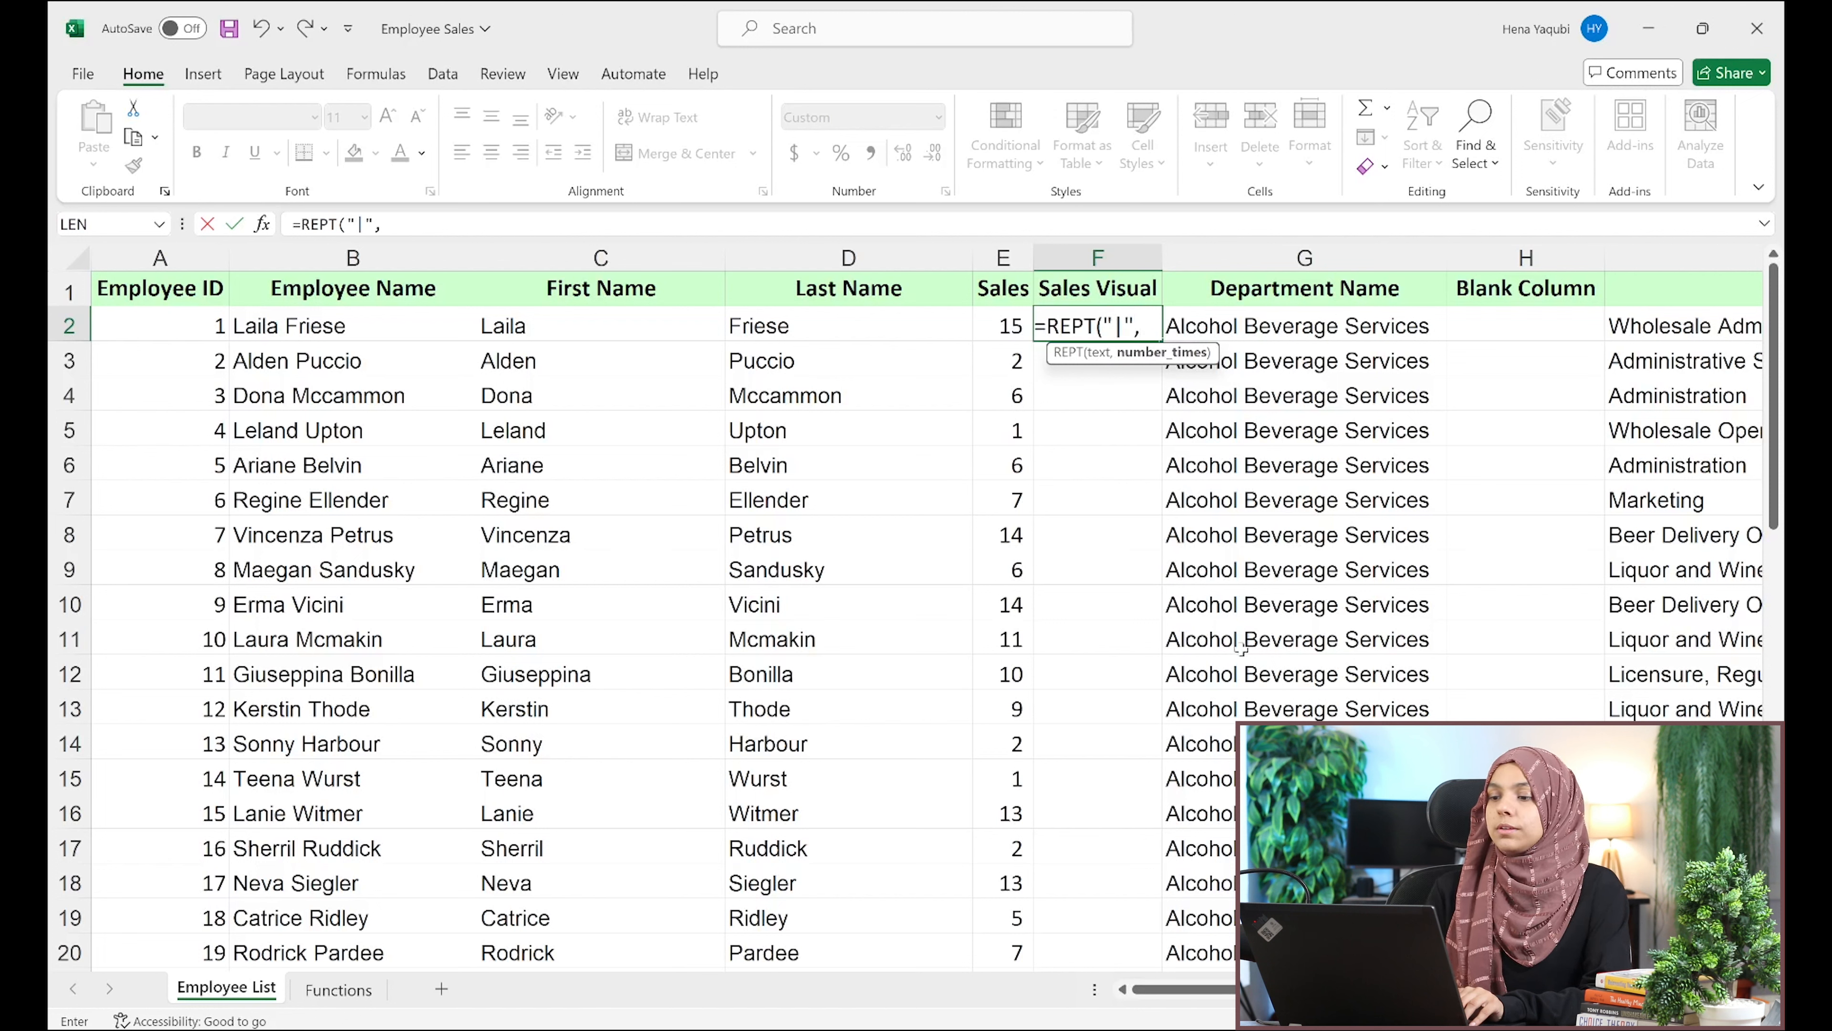
{"action": "left_click", "coordinate": [1006, 325]}
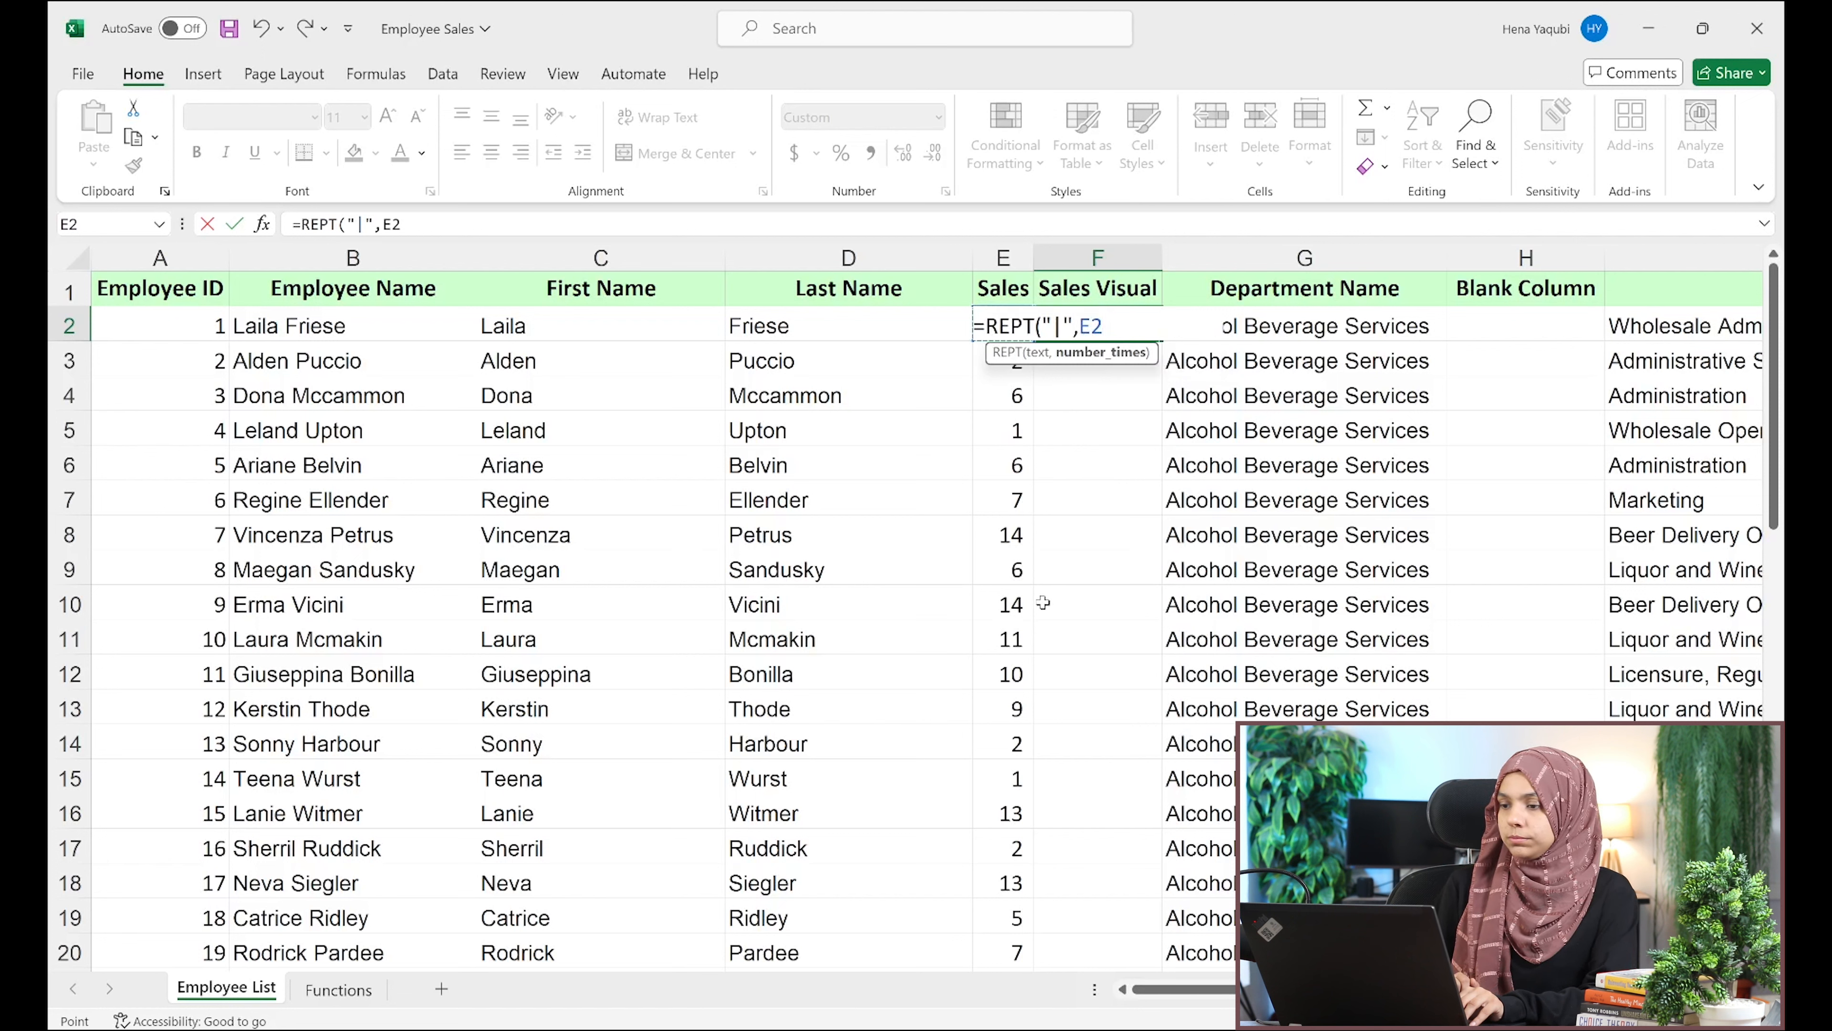
{"action": "type", "text": ")"}
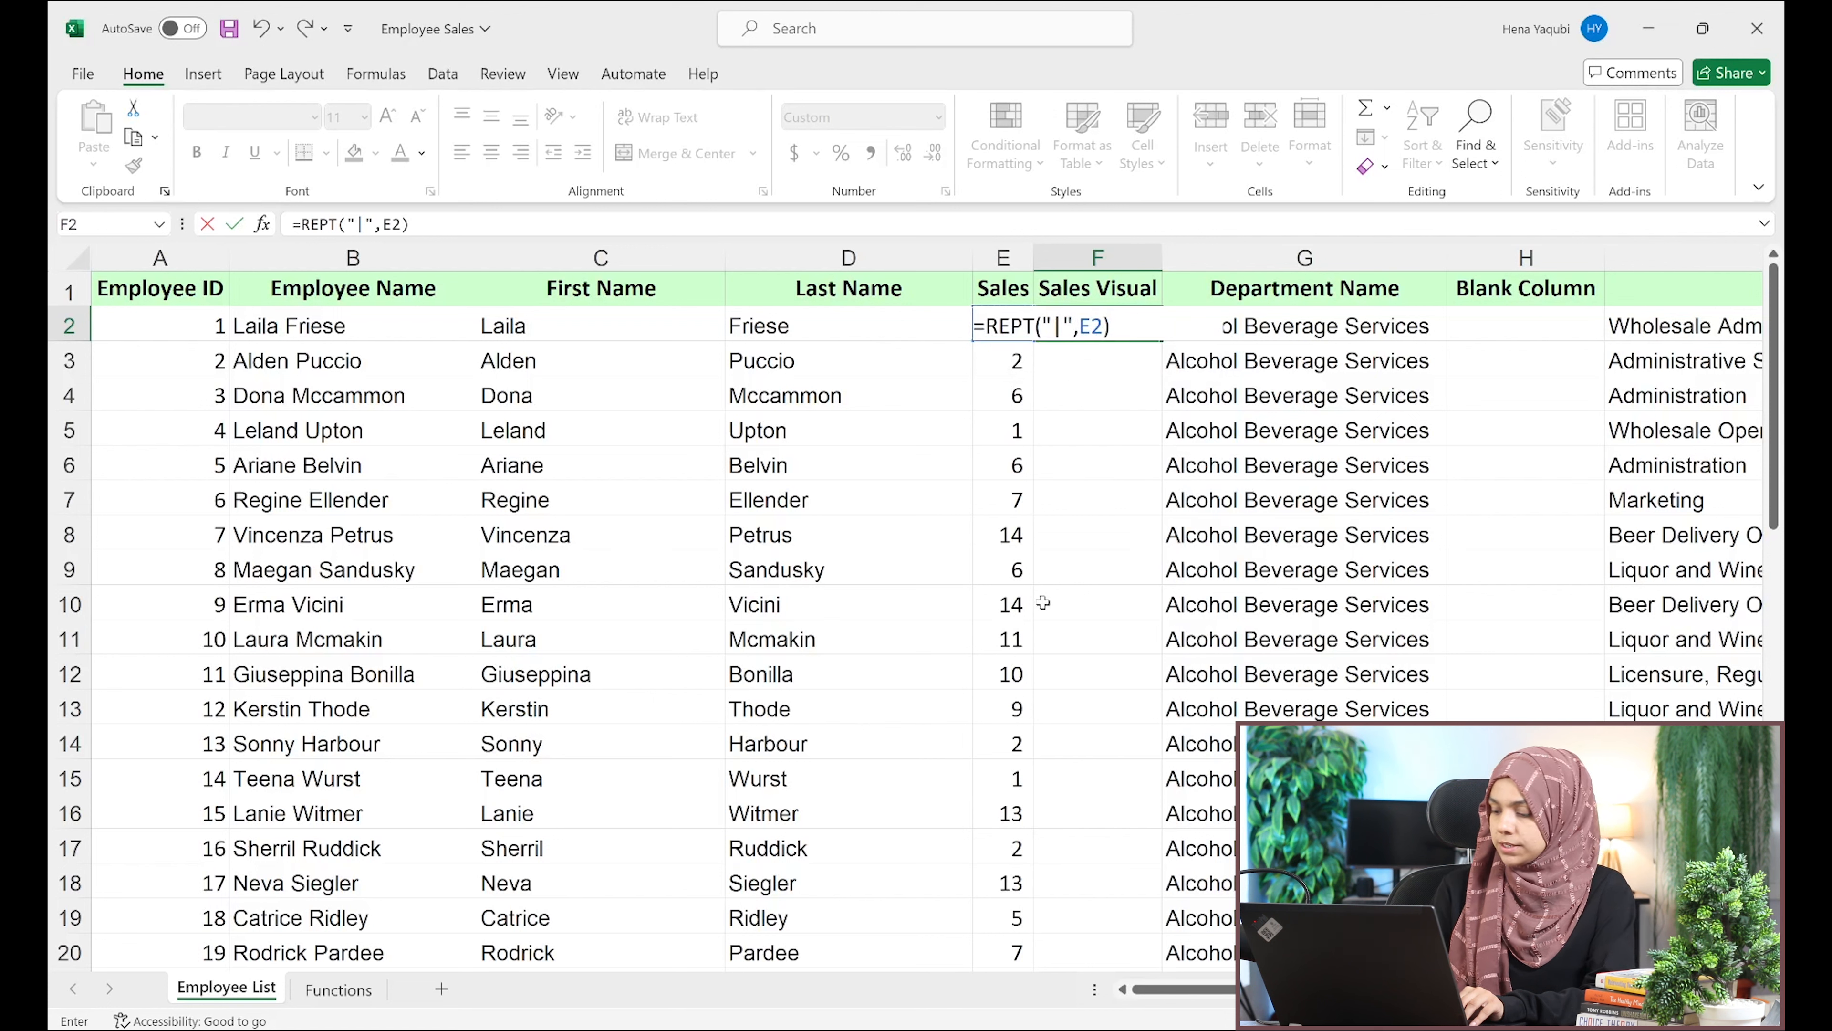
{"action": "key", "text": "Return"}
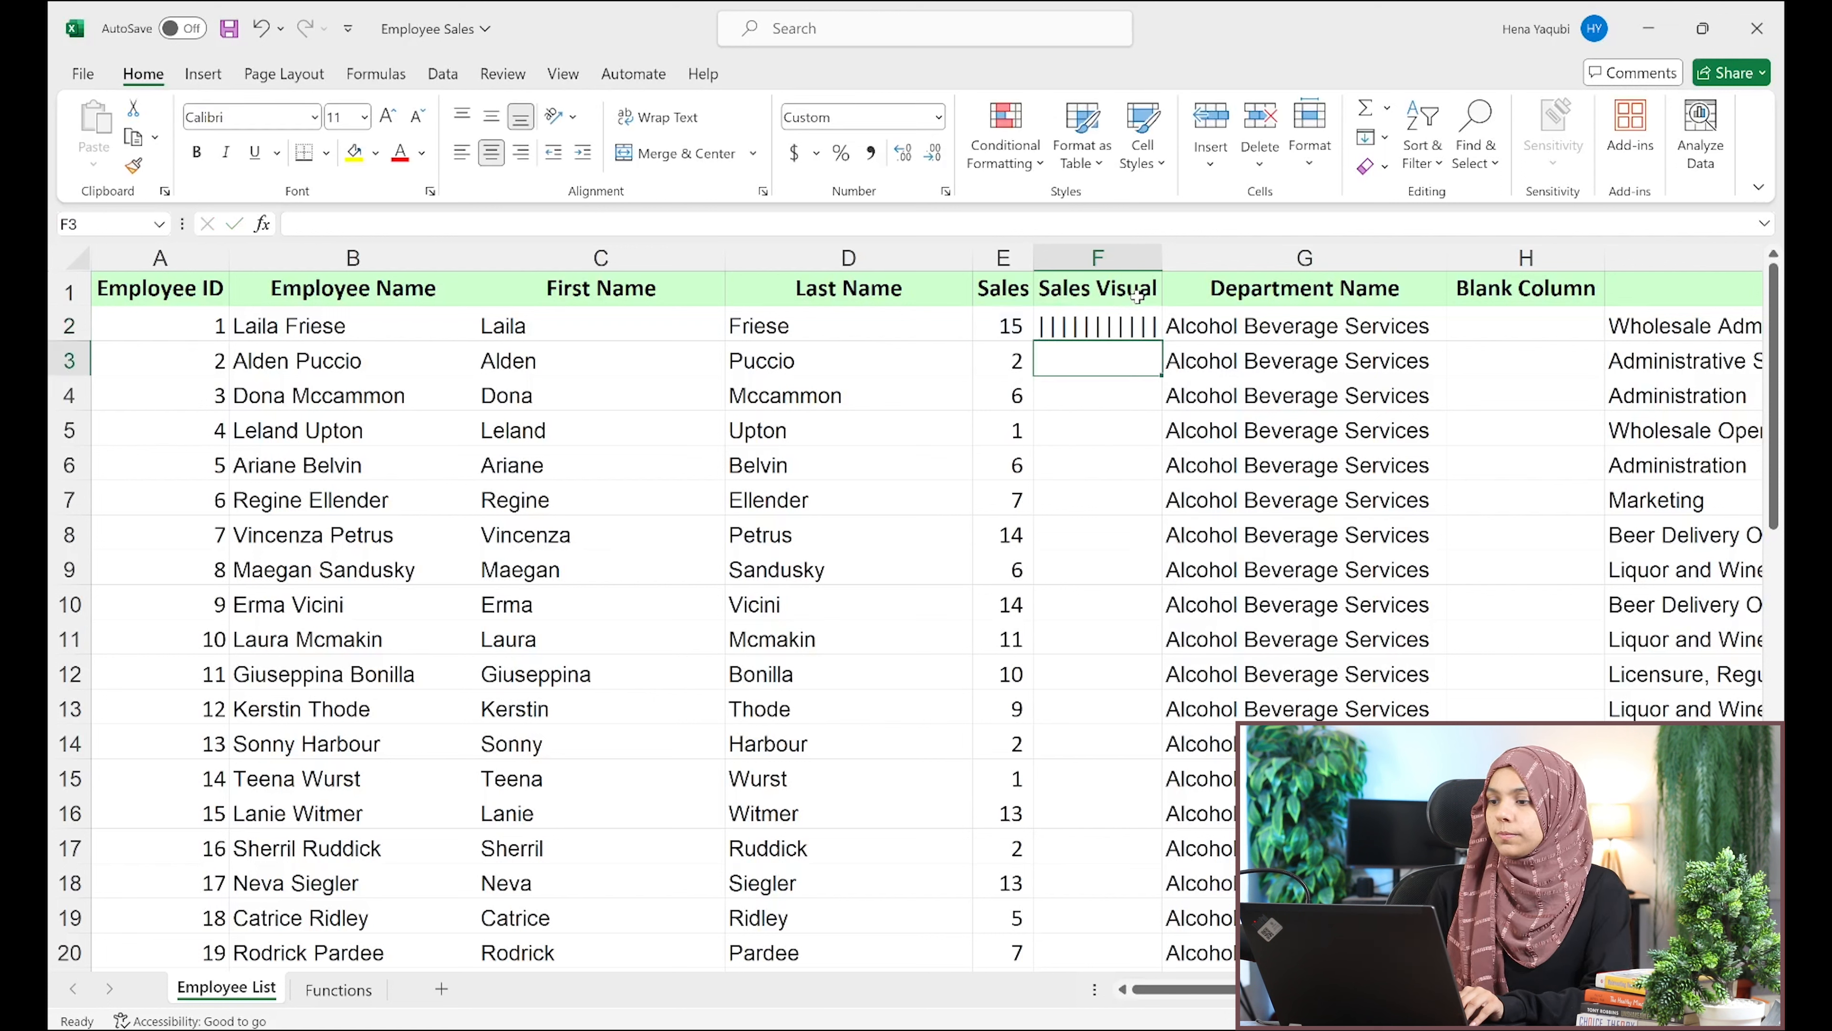
Autofit the width of the Sales Visual column and left-align cell F2
{"action": "double_click", "coordinate": [1162, 258]}
{"action": "left_click", "coordinate": [1169, 322]}
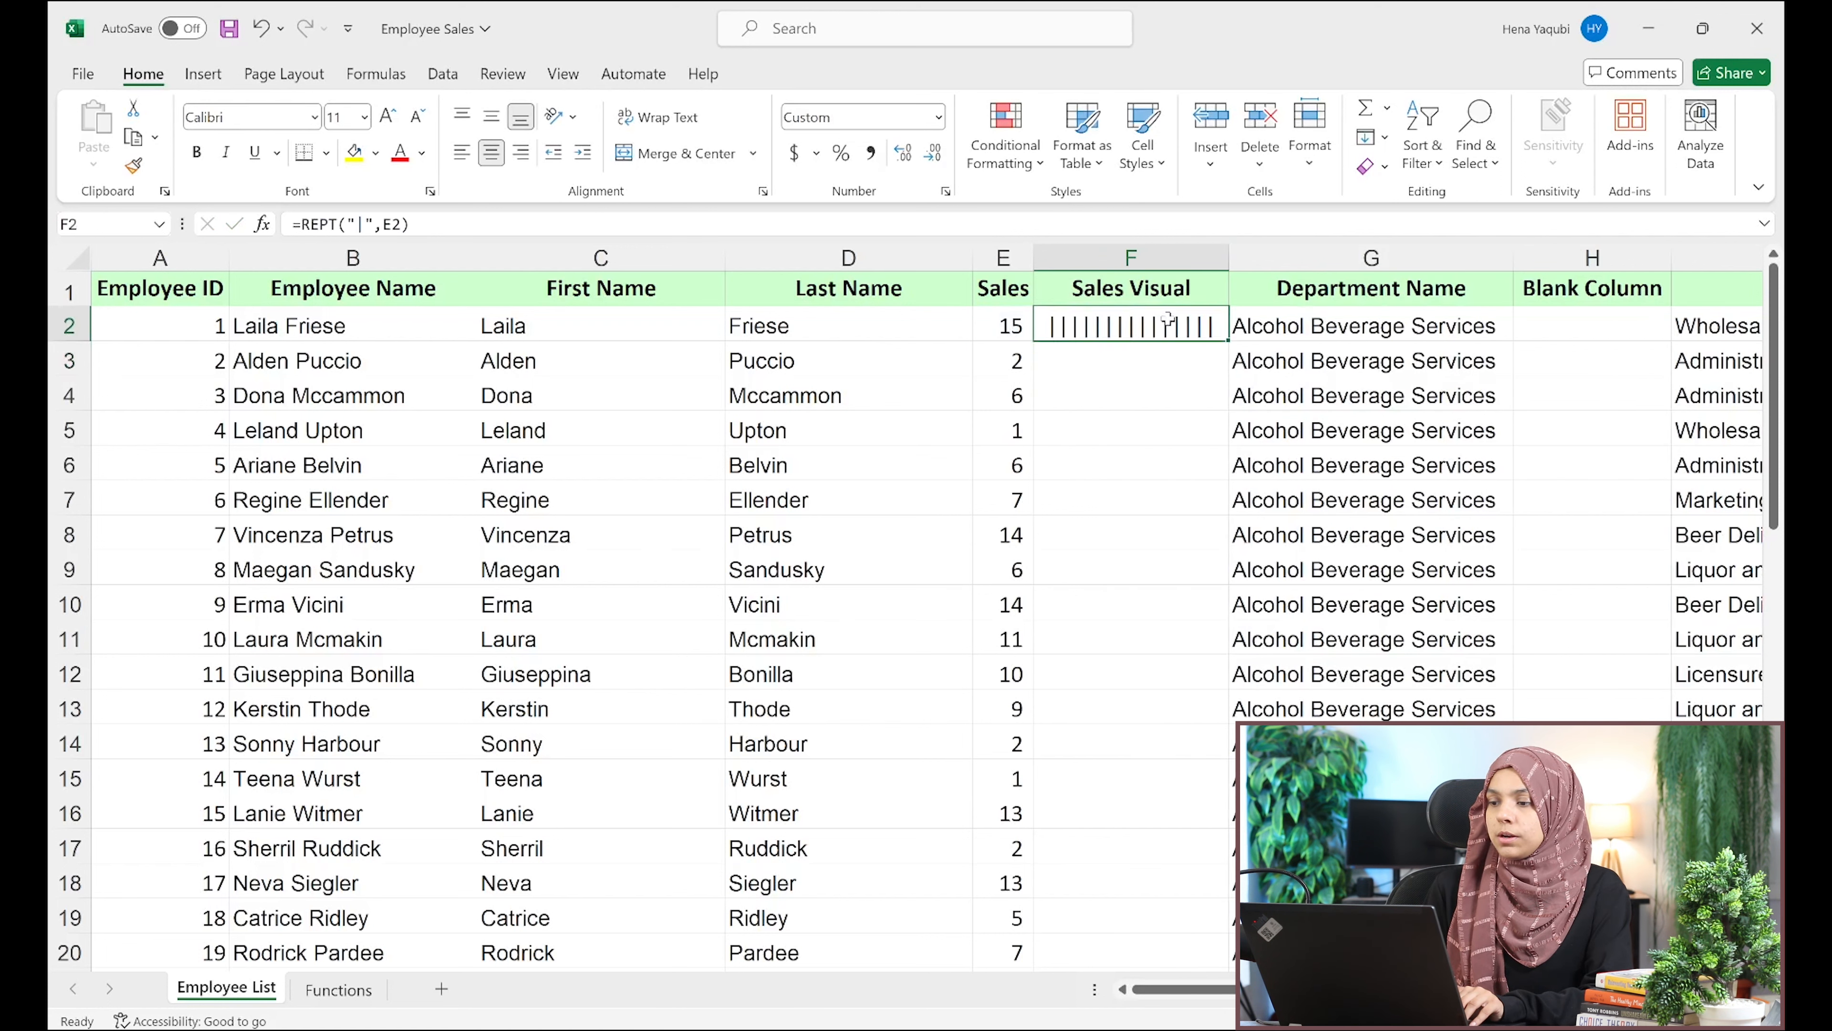
{"action": "left_click", "coordinate": [466, 155]}
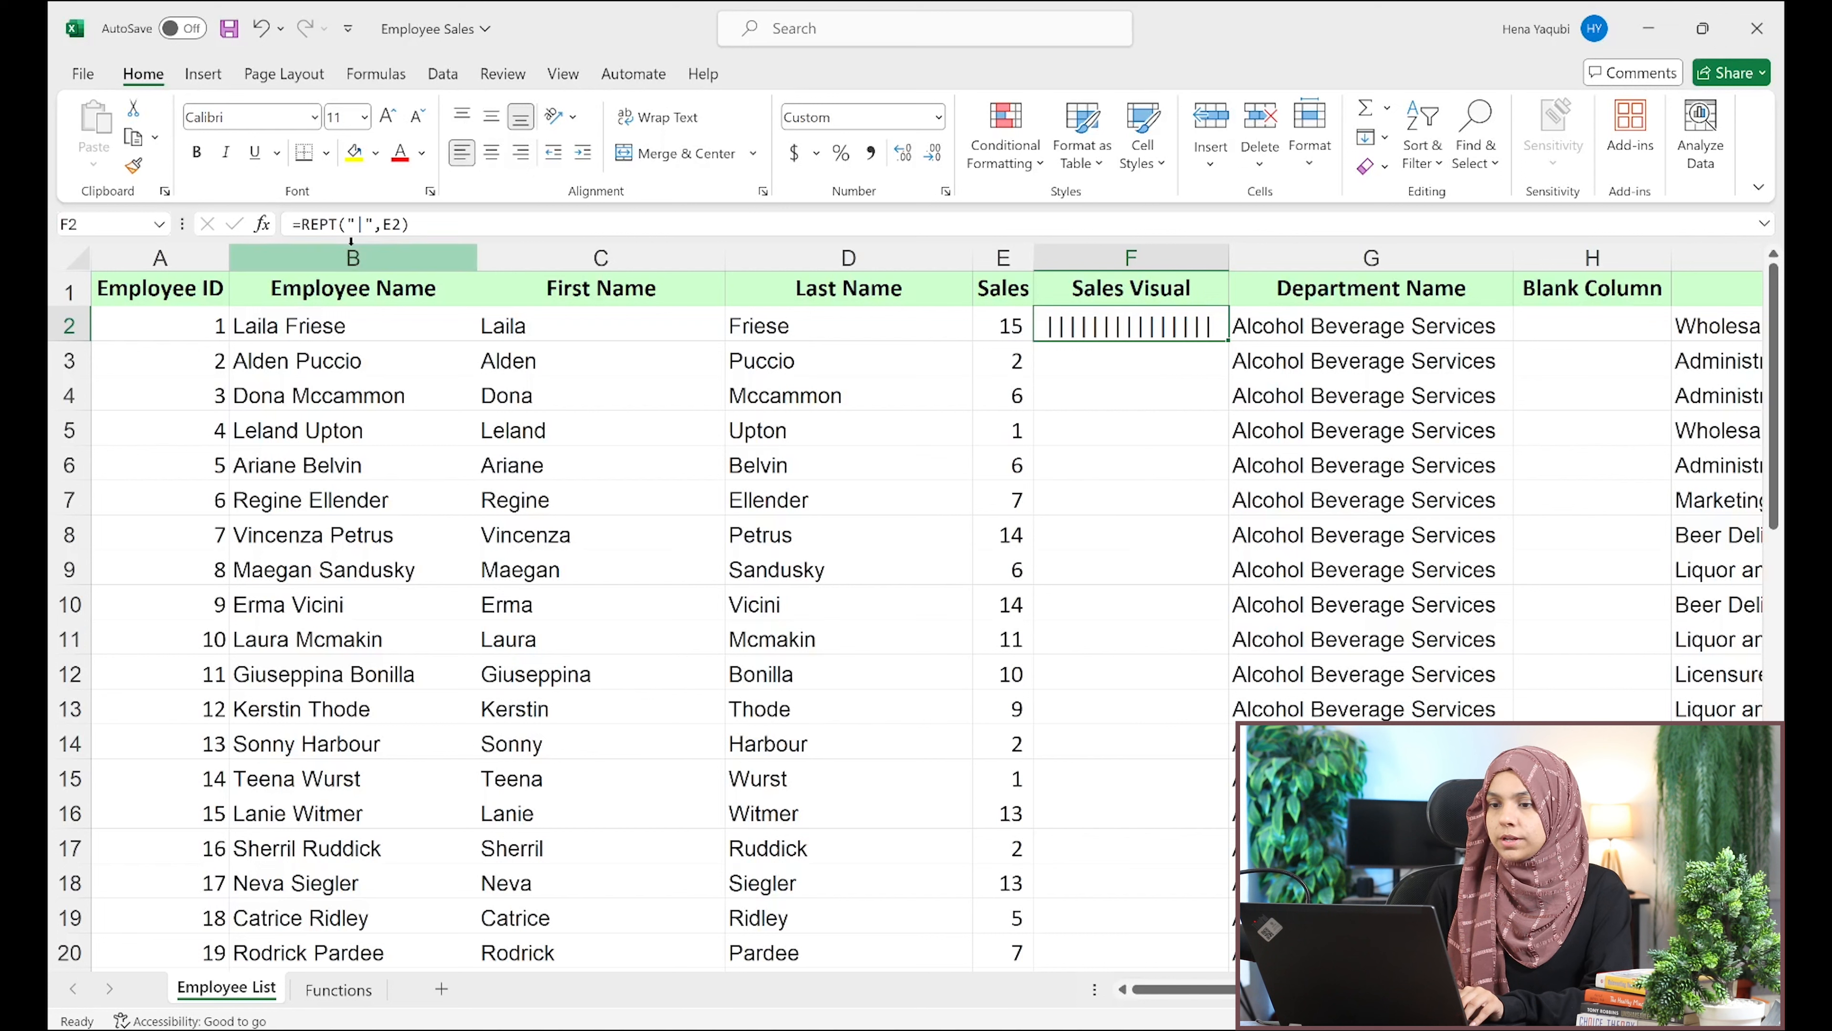
Set the font of cell F2 to Arial Narrow
{"action": "left_click", "coordinate": [314, 117]}
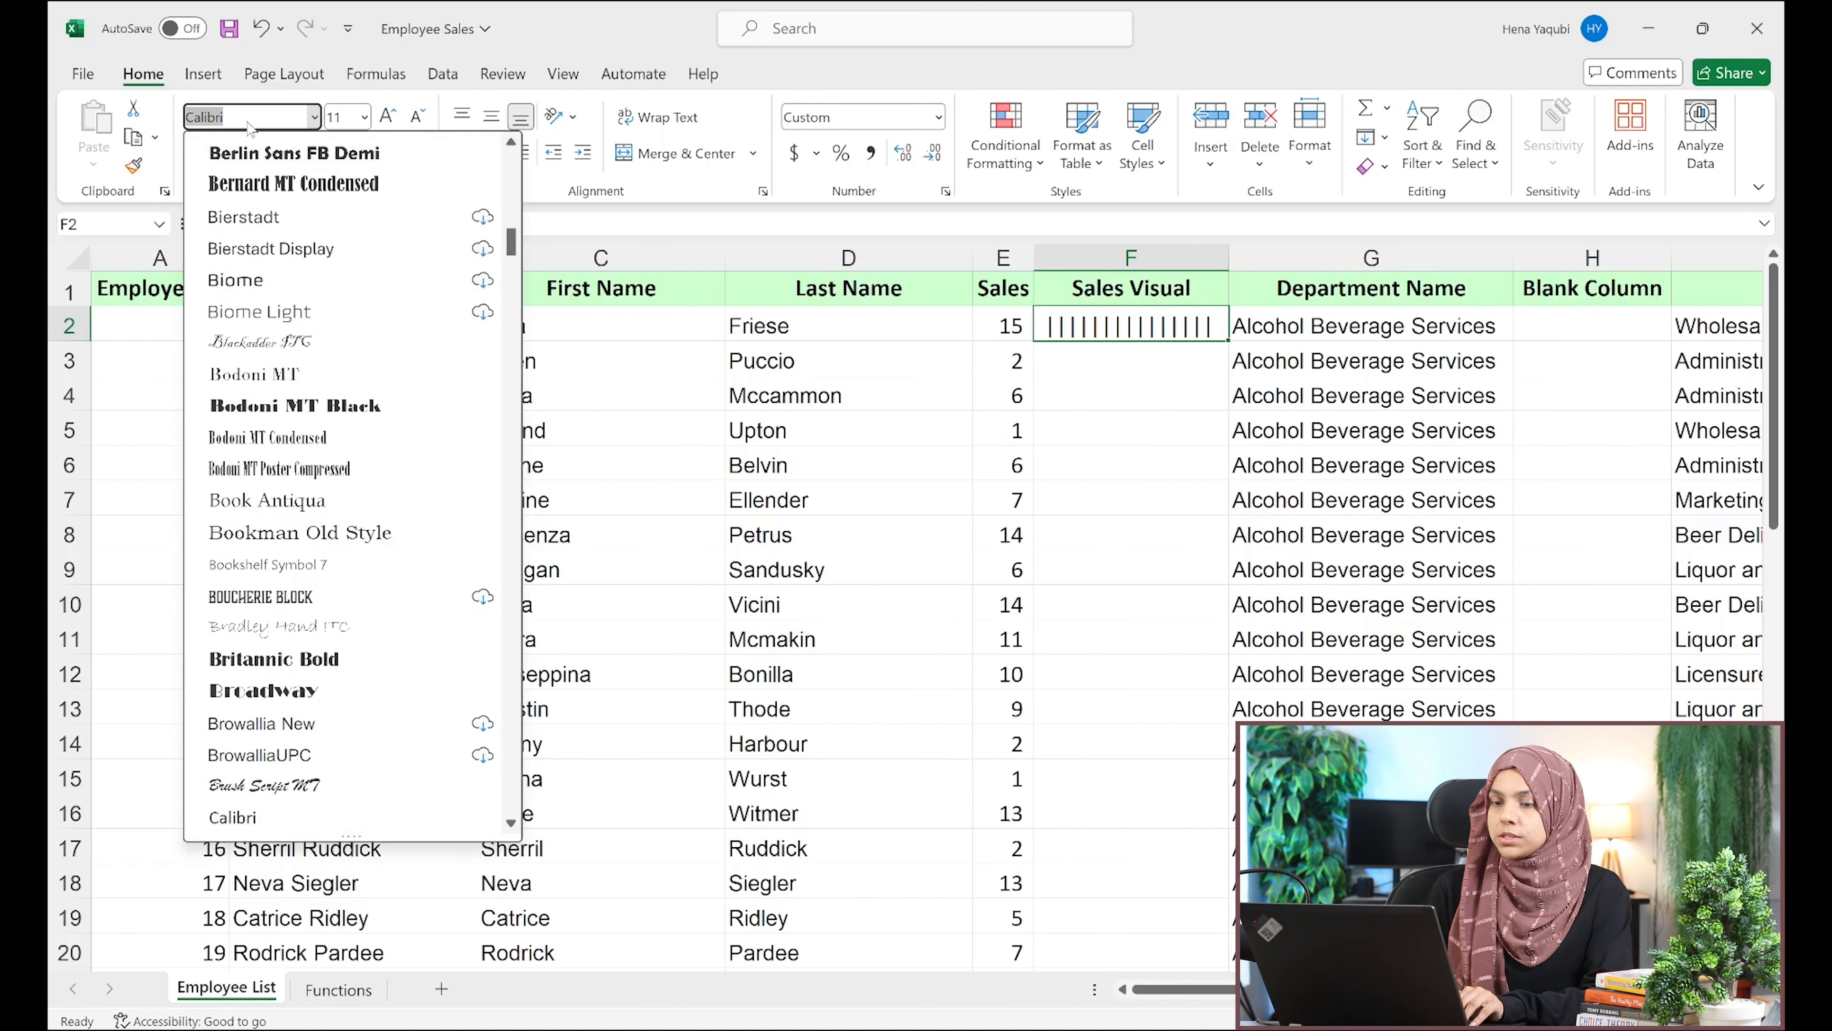
{"action": "type", "text": "Arial"}
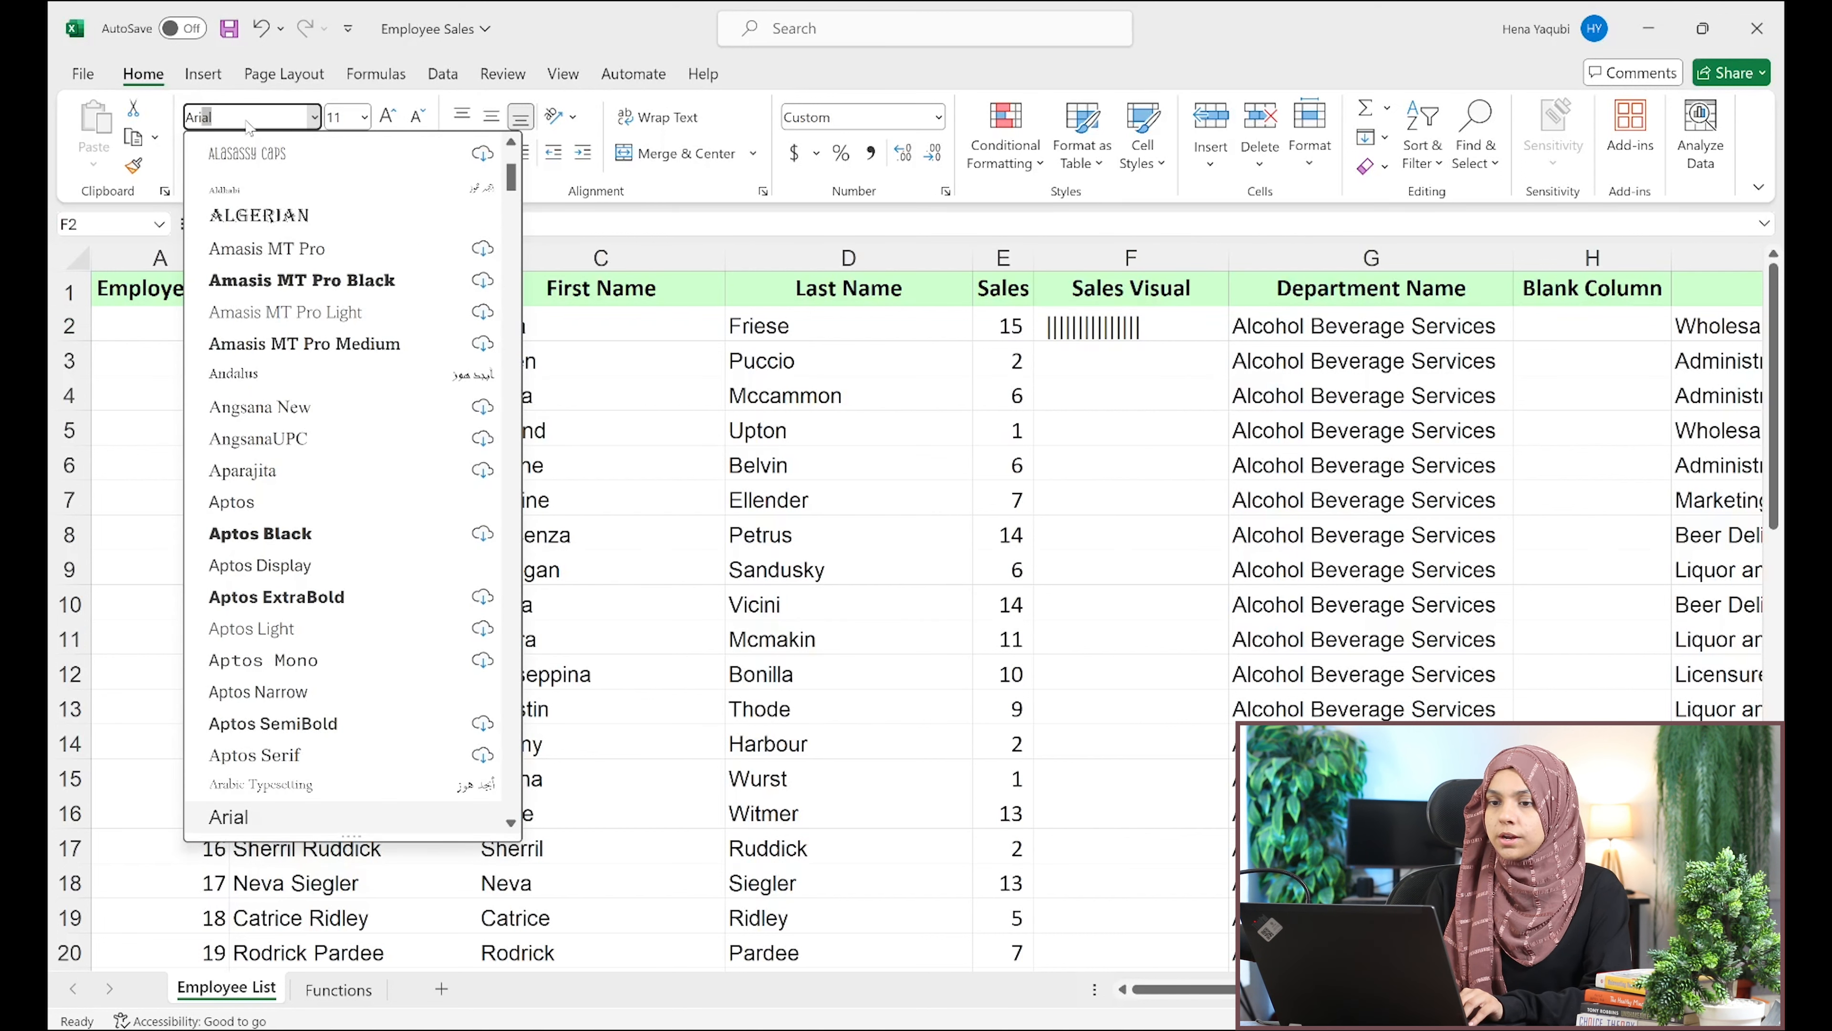
{"action": "key", "text": "Down"}
{"action": "key", "text": "Down"}
{"action": "key", "text": "Return"}
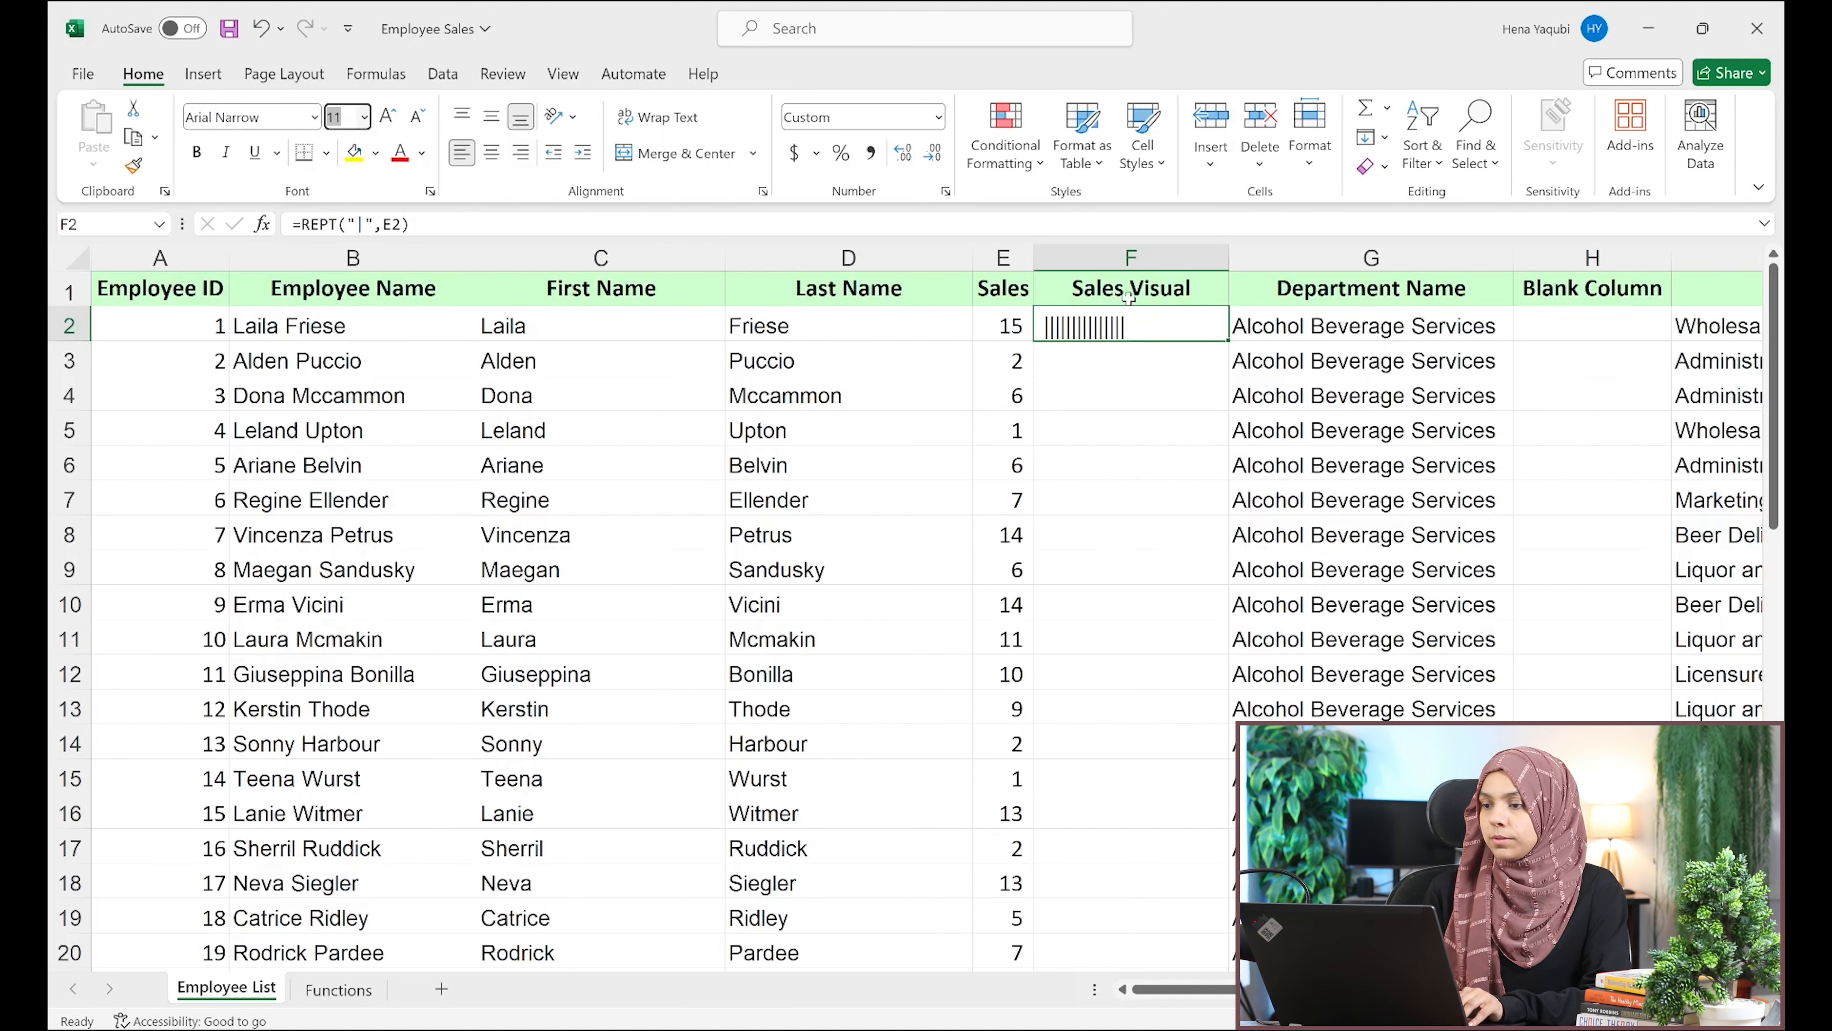
Fill F2's REPT formula down the Sales Visual column for all employees and reselect F2
{"action": "double_click", "coordinate": [1230, 340]}
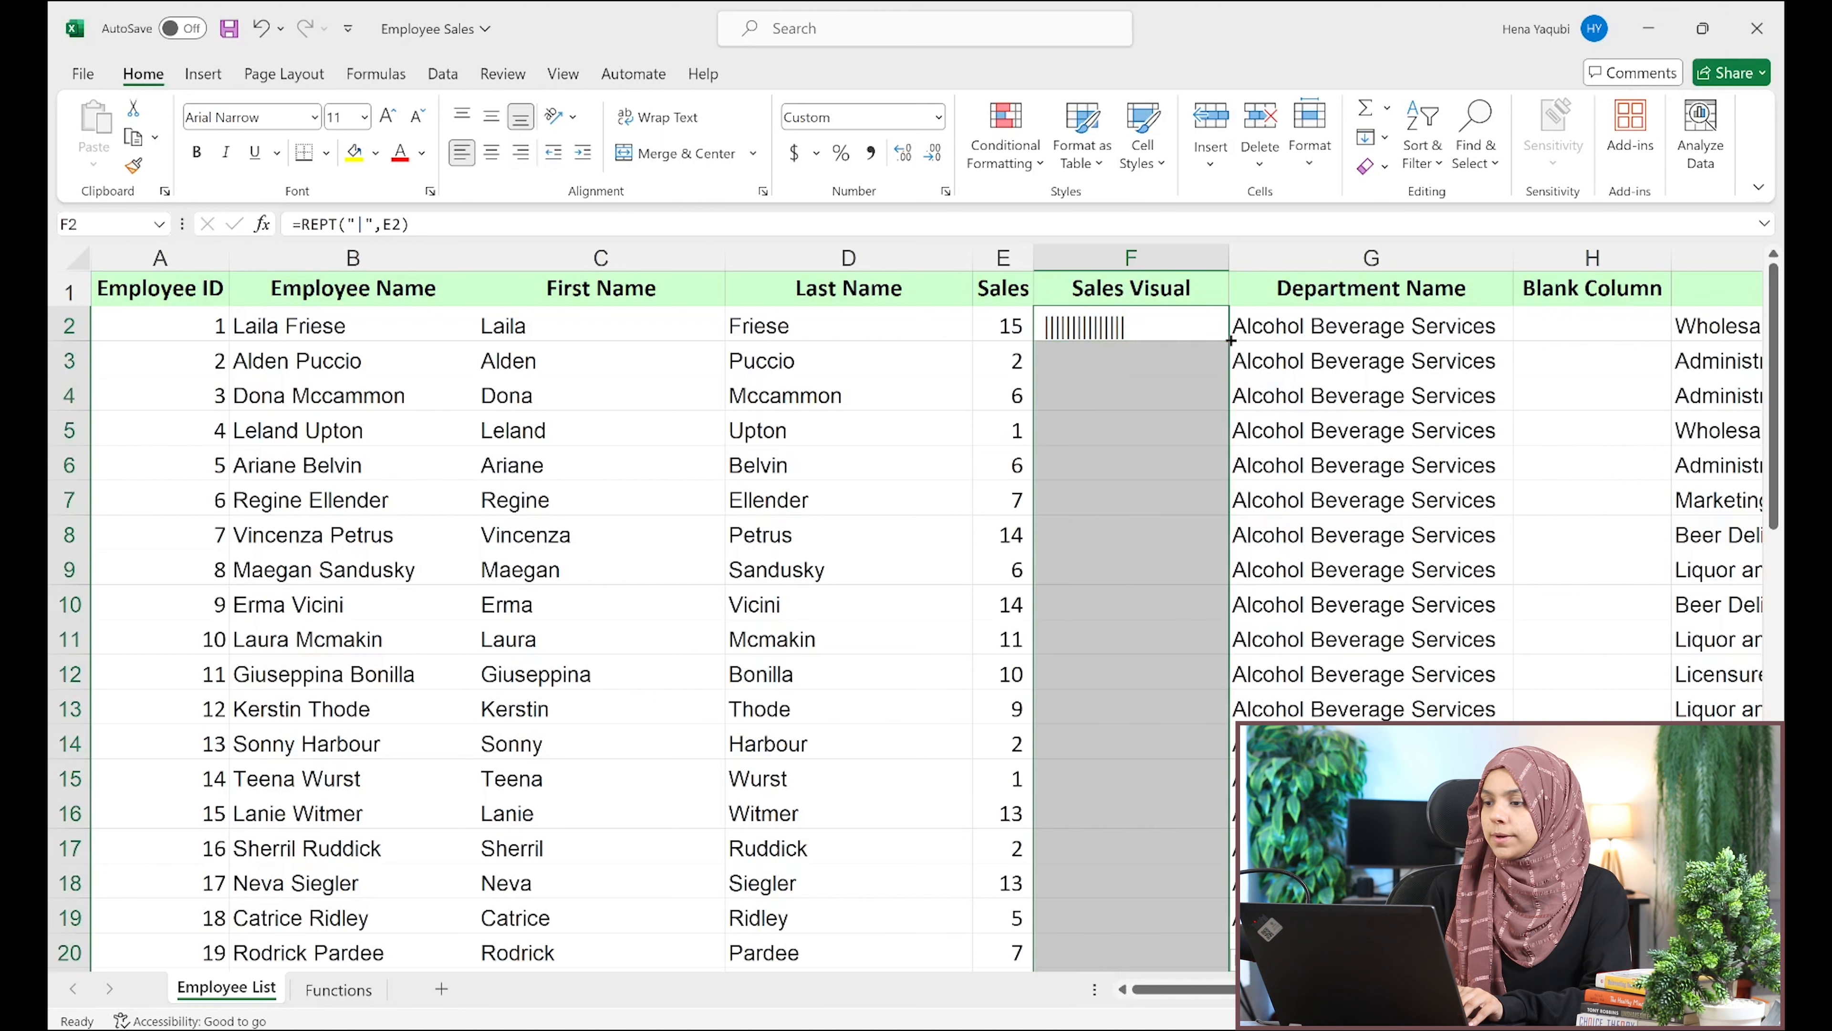
{"action": "left_click", "coordinate": [1137, 405]}
{"action": "left_click", "coordinate": [1172, 326]}
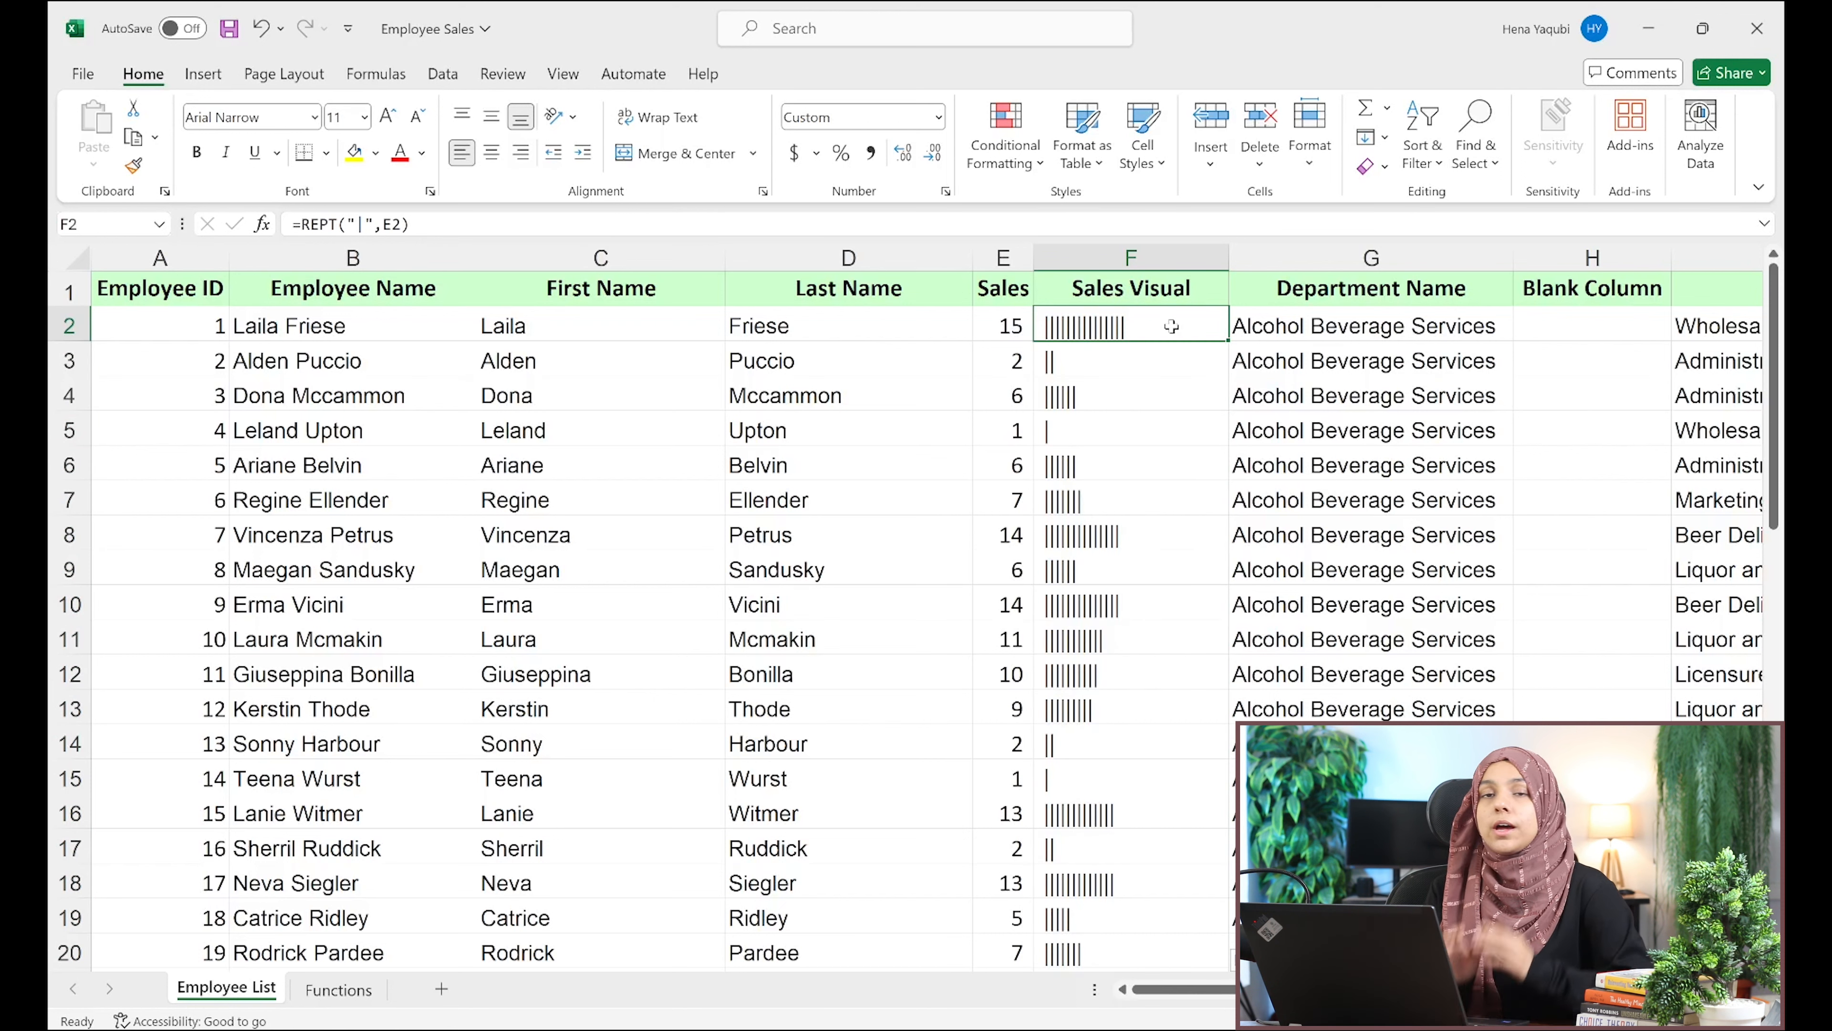